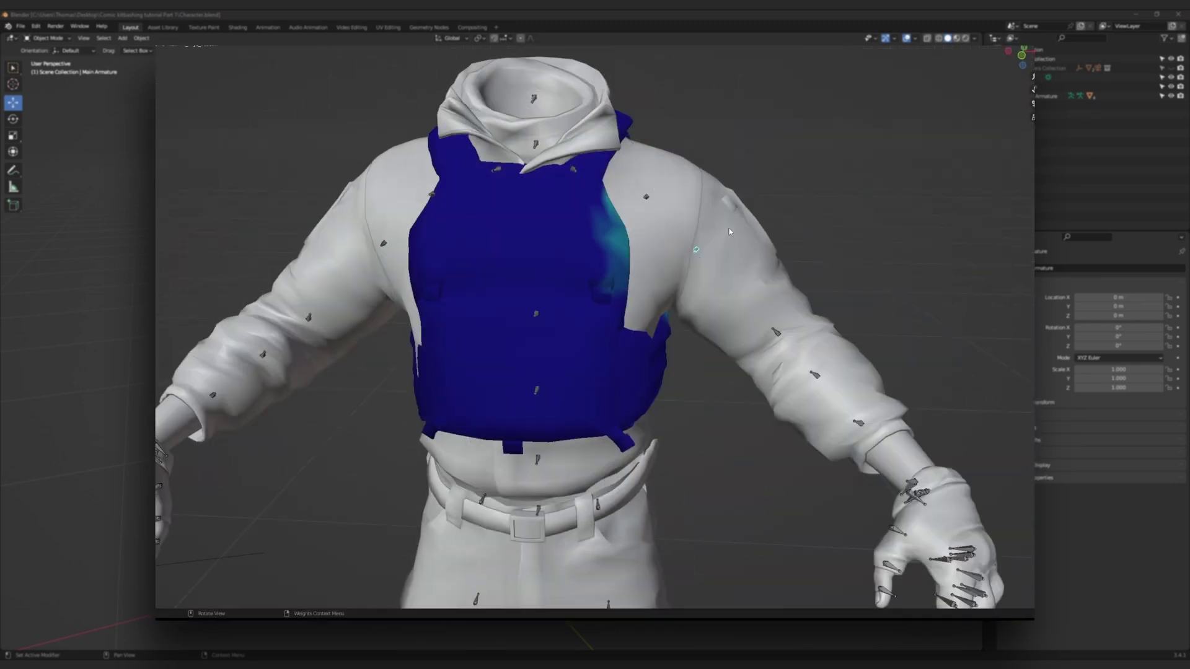
# Step: Drag a linear weight gradient across the plate carrier until it is fully blue, then check the back
pyautogui.moveTo(735, 226); pyautogui.dragTo(687, 226)
pyautogui.moveTo(566, 230); pyautogui.dragTo(156, 211)
pyautogui.moveTo(691, 187); pyautogui.dragTo(505, 171, button='middle')
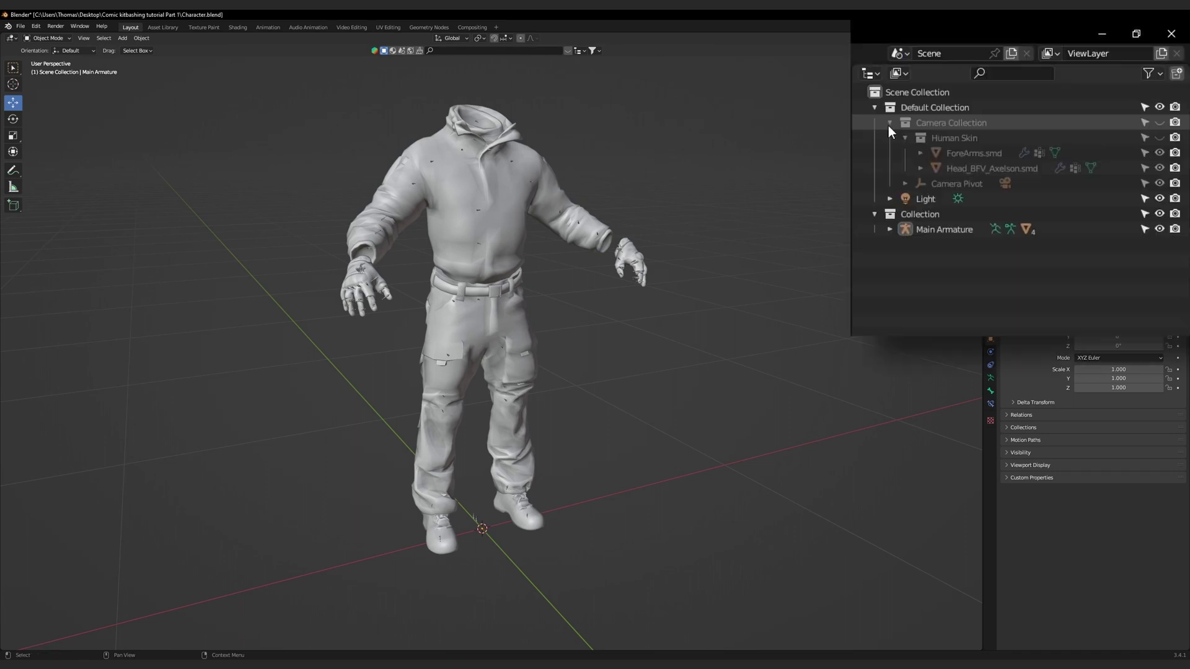
# Step: Move the Human Skin collection directly under Scene Collection and make it visible
pyautogui.click(1035, 77)
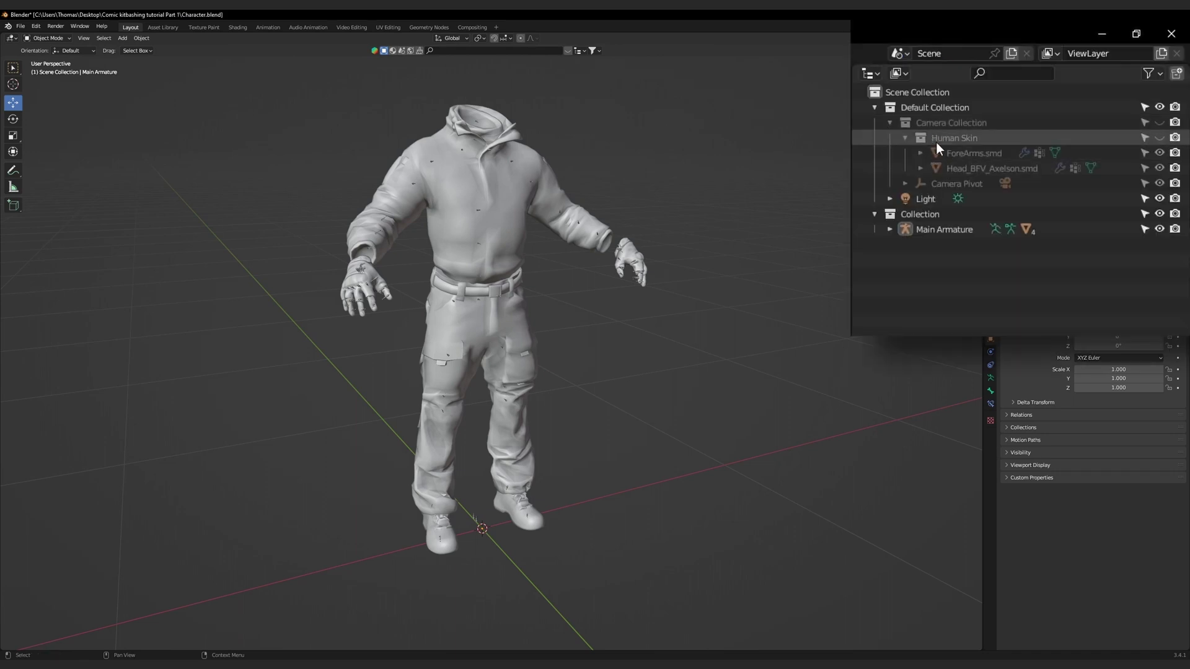
pyautogui.moveTo(1035, 77)
pyautogui.mouseDown()
pyautogui.moveTo(1039, 154)
pyautogui.moveTo(1024, 96)
pyautogui.mouseUp()
pyautogui.click(890, 122)
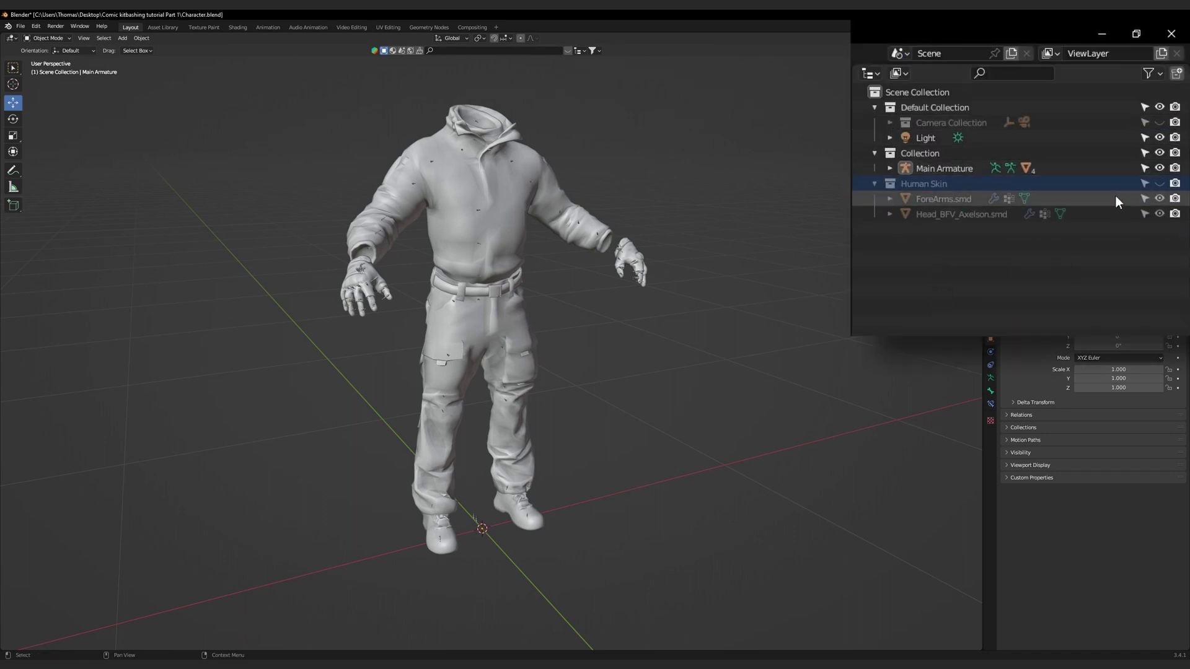
pyautogui.click(1160, 184)
# Step: Parent the head and forearms meshes to Main Armature with Parent > Object
pyautogui.click(939, 214)
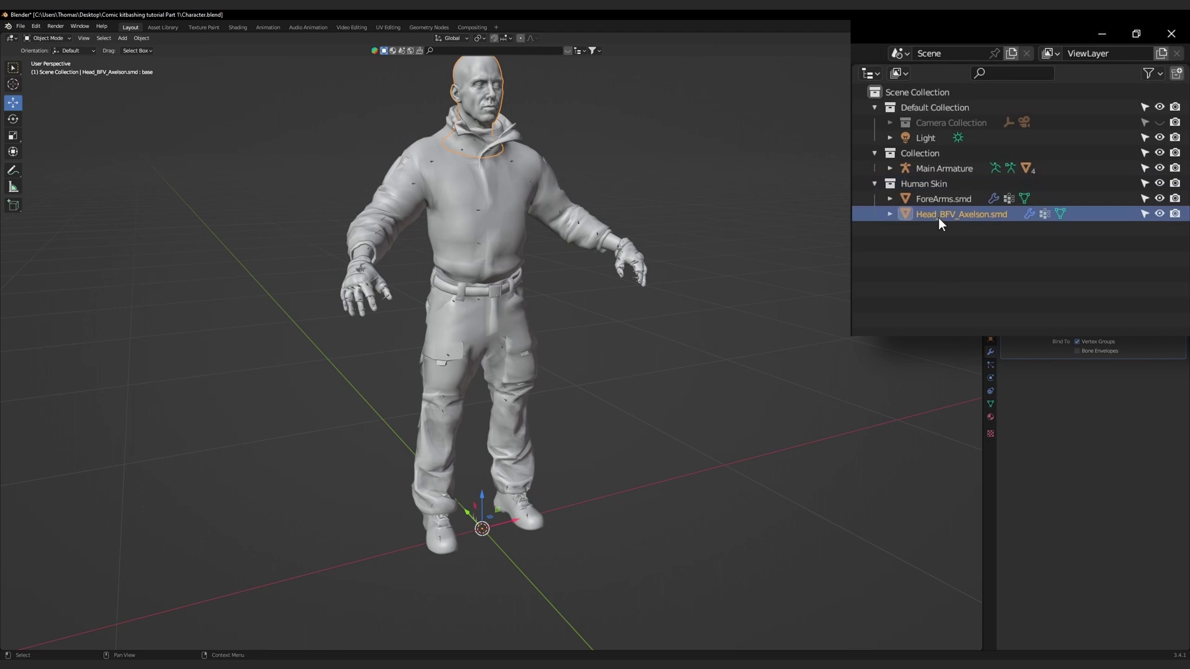
pyautogui.keyDown('ctrl'); pyautogui.click(942, 199); pyautogui.keyUp('ctrl')
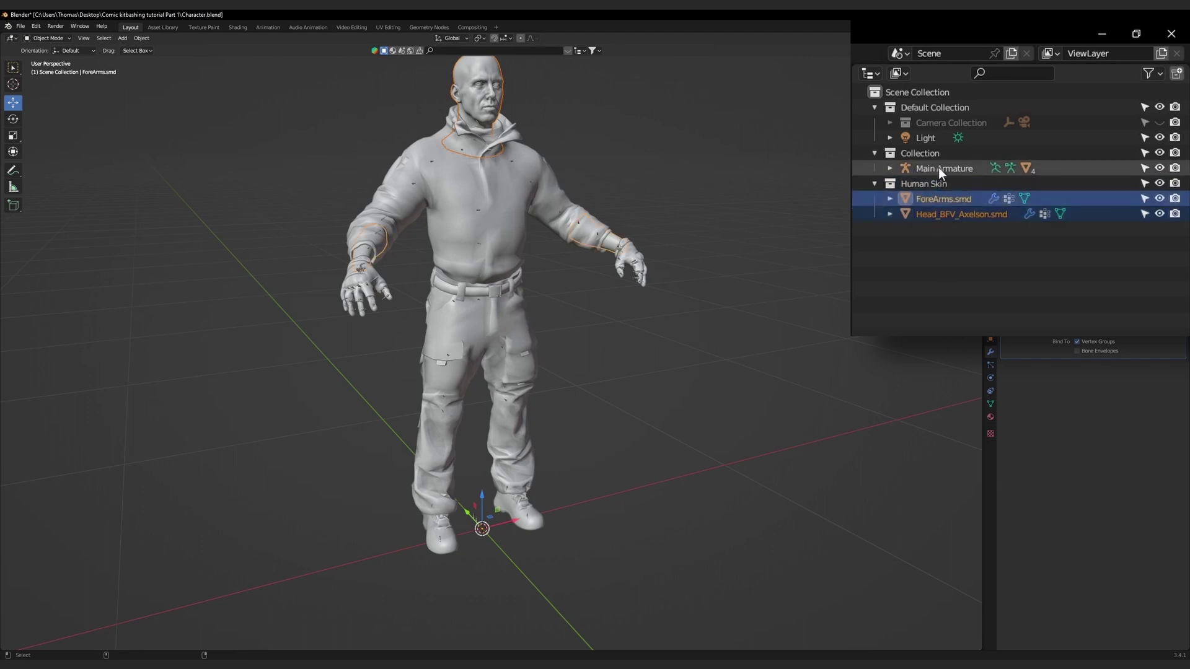
pyautogui.keyDown('ctrl'); pyautogui.click(938, 167); pyautogui.keyUp('ctrl')
pyautogui.rightClick(579, 175)
pyautogui.moveTo(581, 178)
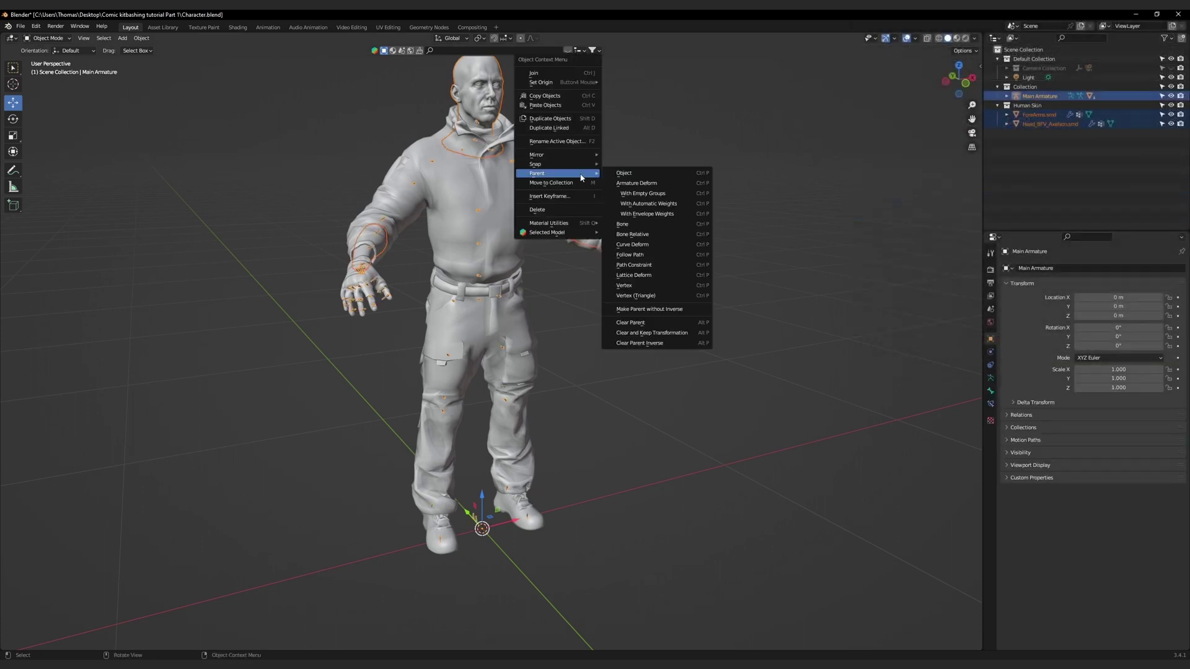
pyautogui.click(638, 176)
# Step: Set the forearms' Armature modifier object to Main Armature and hide the head mesh
pyautogui.click(1042, 124)
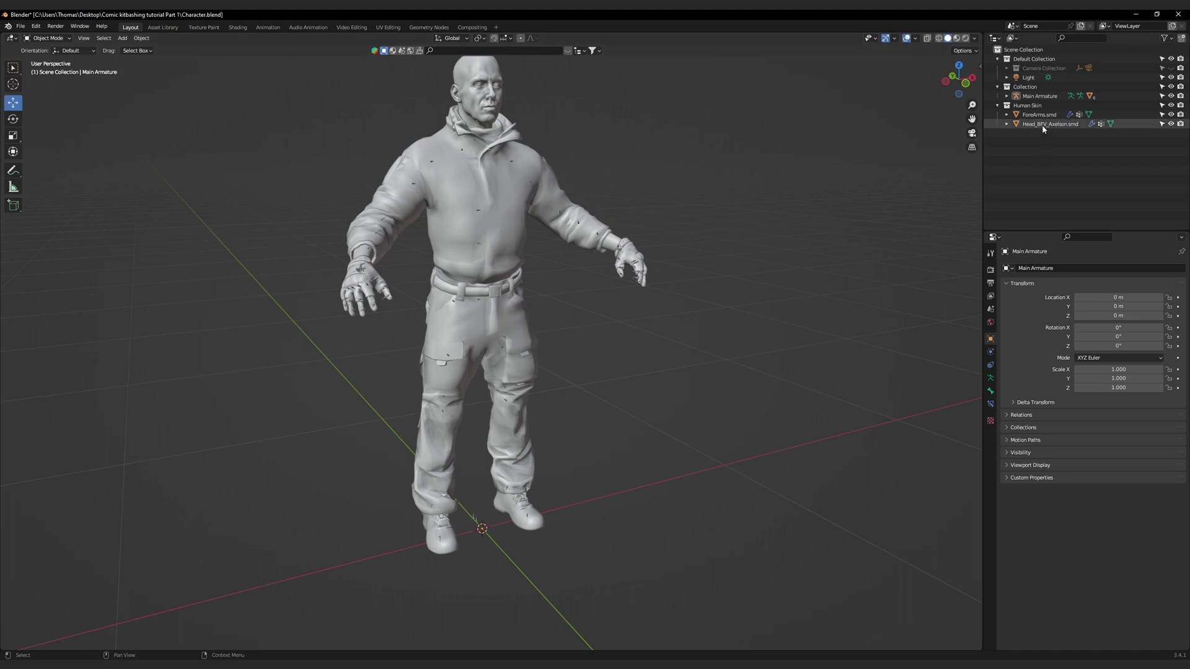
pyautogui.click(990, 352)
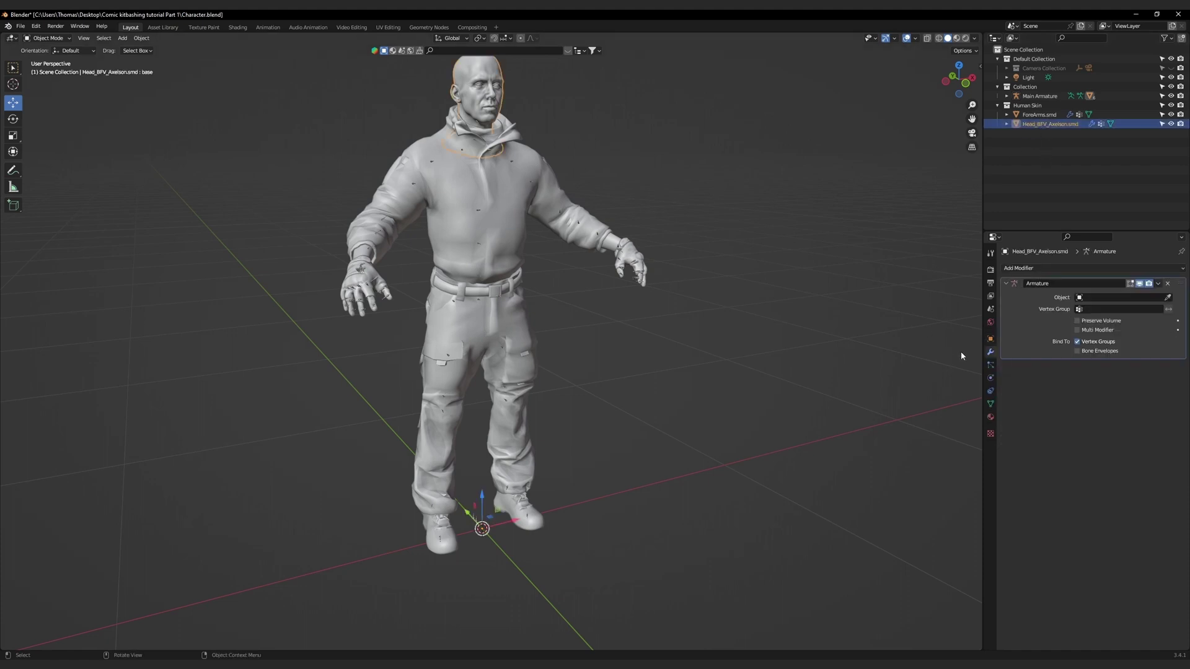
pyautogui.click(1106, 298)
pyautogui.click(1046, 116)
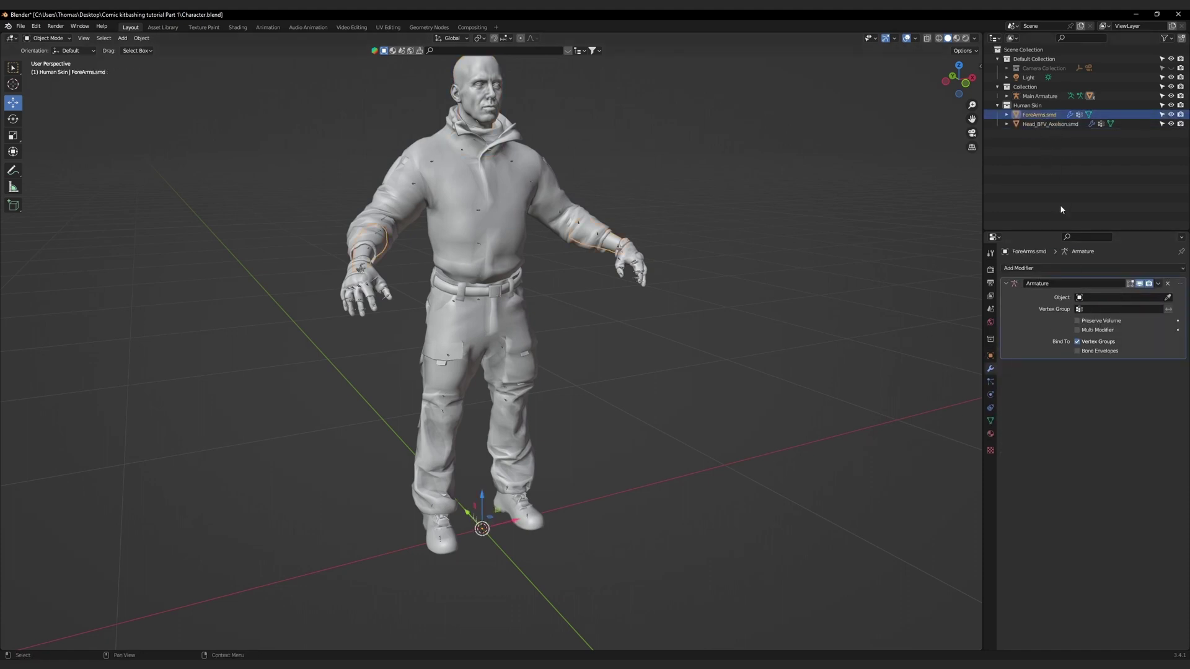
pyautogui.click(1107, 298)
pyautogui.click(1100, 312)
pyautogui.click(1144, 148)
pyautogui.click(1171, 124)
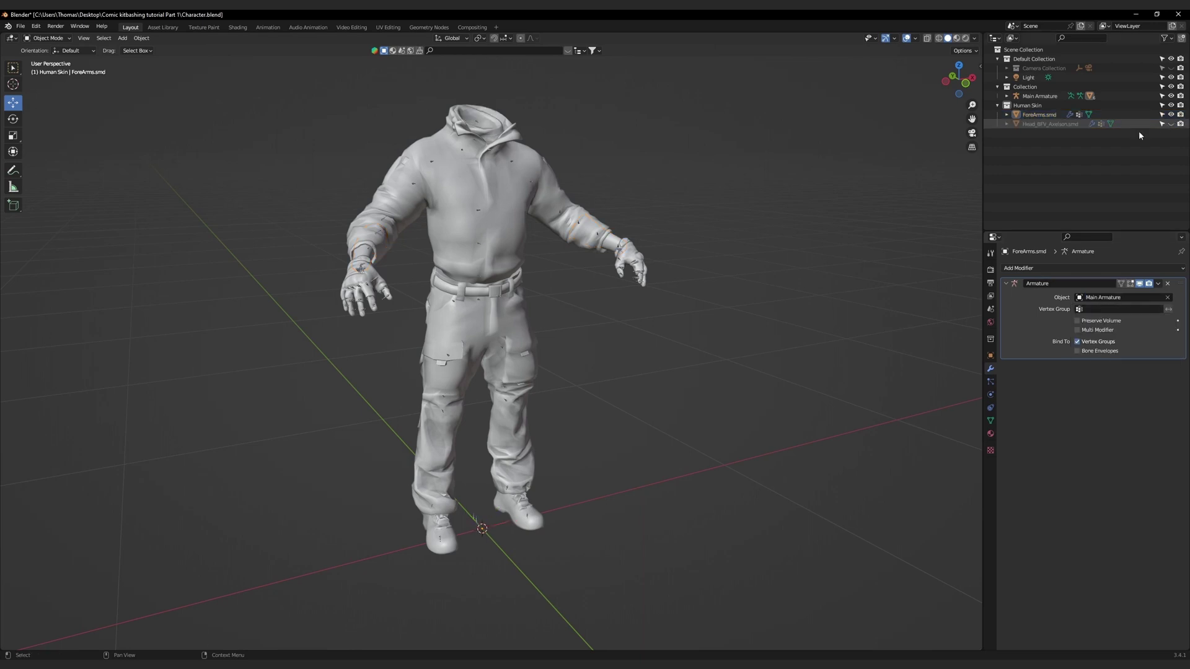
# Step: Switch from the character file to the Kitpack.blend window
pyautogui.keyDown('shift'); pyautogui.moveTo(600, 165); pyautogui.dragTo(680, 220); pyautogui.keyUp('shift')
pyautogui.scroll(1, 731, 225)
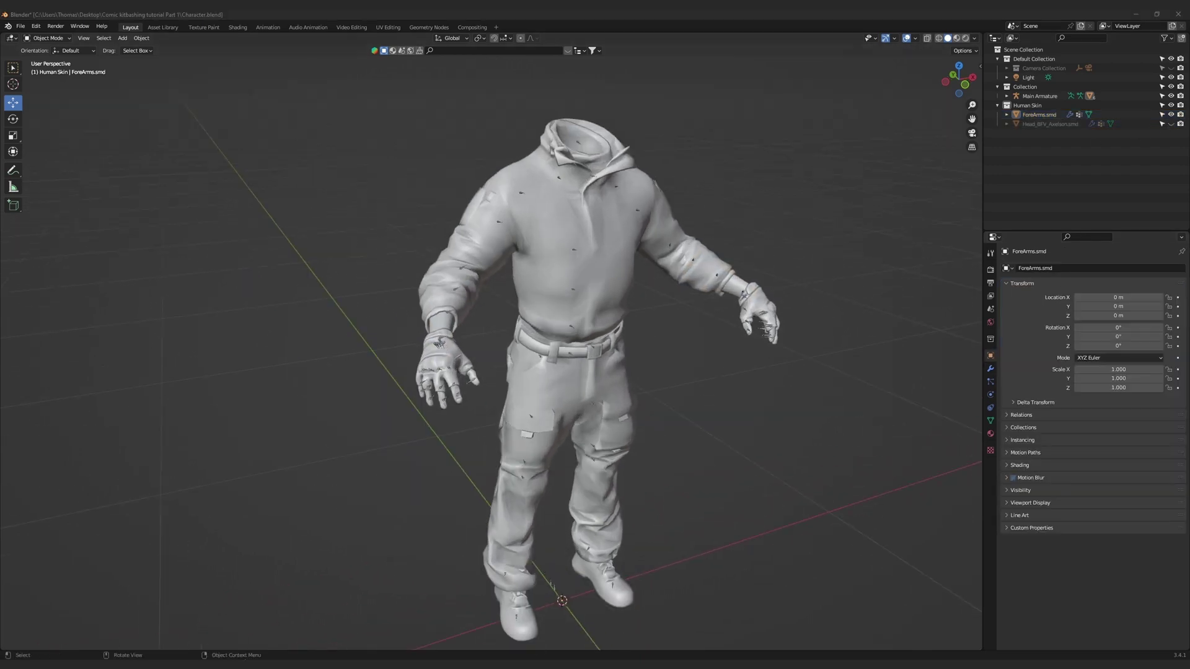
pyautogui.moveTo(240, 665)
pyautogui.click(260, 645)
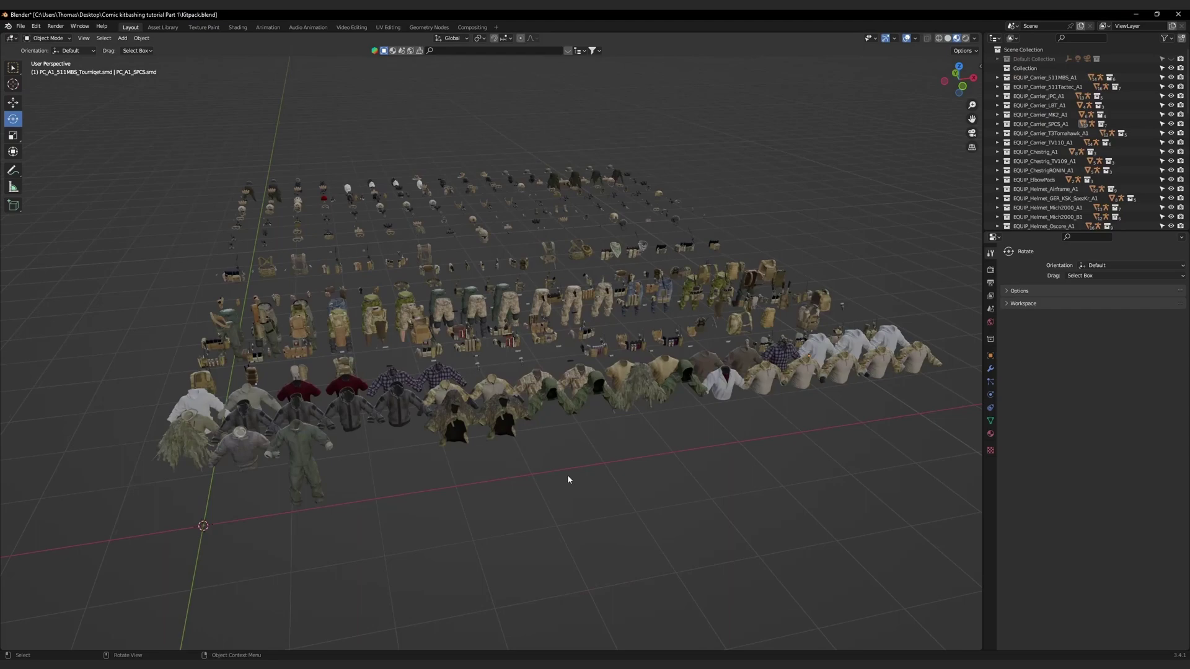
# Step: Pan, zoom and orbit past the shirts to the plate carriers in the kit library
pyautogui.scroll(3, 567, 474)
pyautogui.keyDown('shift'); pyautogui.moveTo(609, 388); pyautogui.dragTo(563, 407, button='middle'); pyautogui.keyUp('shift')
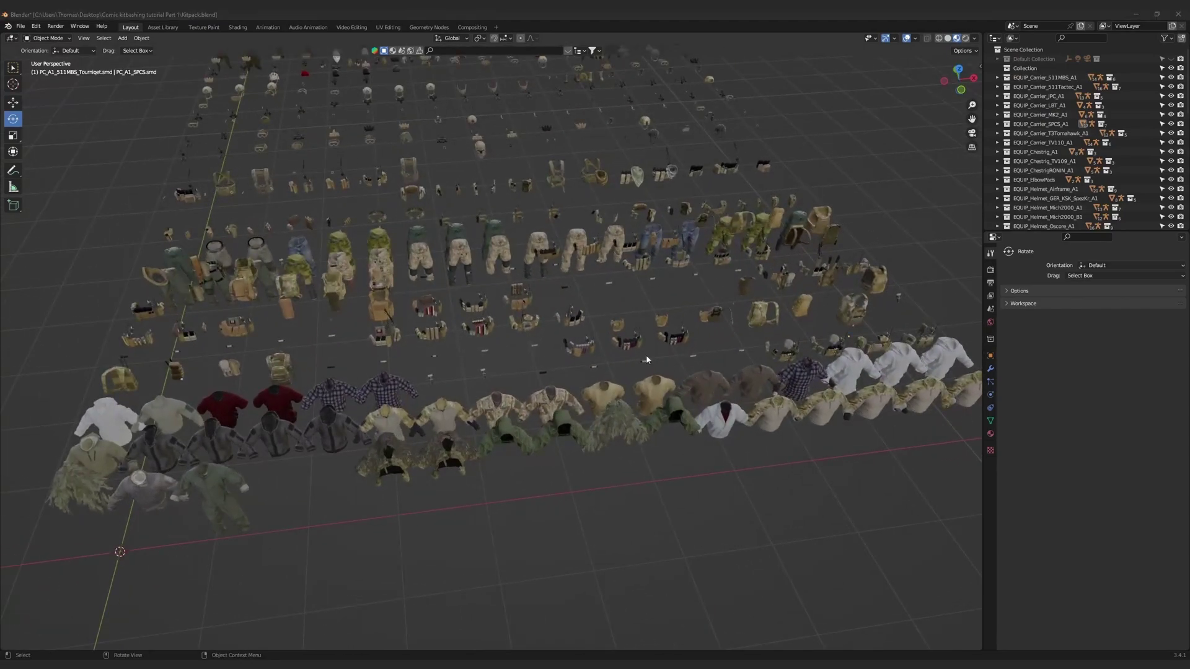
pyautogui.scroll(2, 598, 355)
pyautogui.moveTo(561, 358); pyautogui.dragTo(720, 267, button='middle')
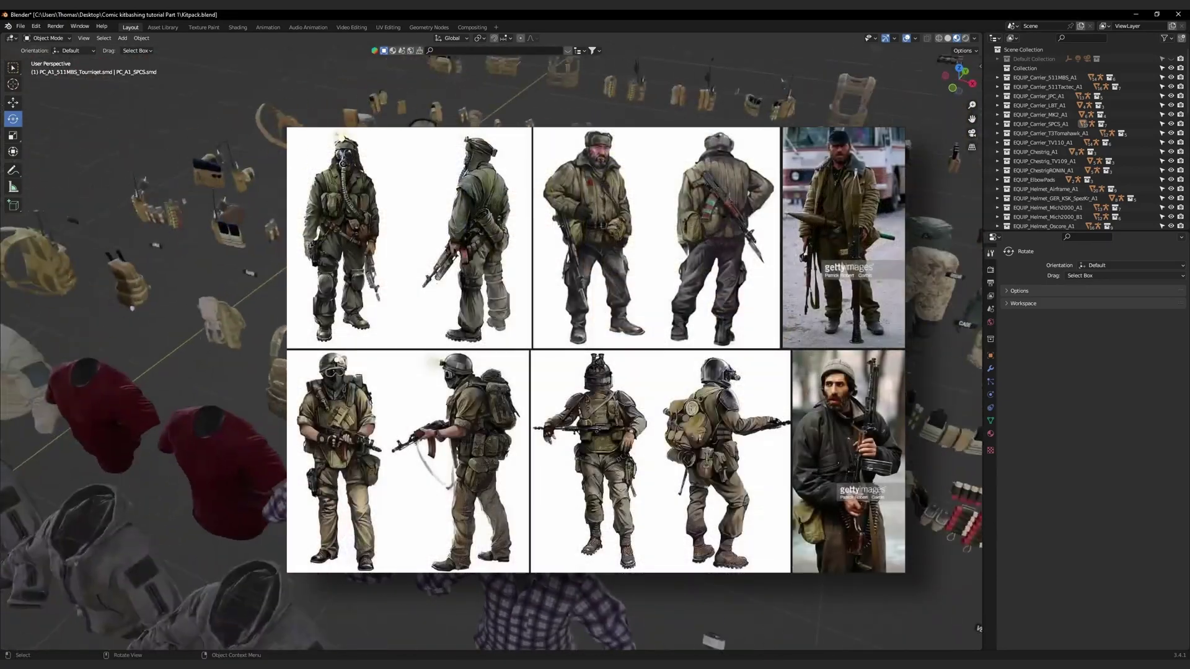
pyautogui.scroll(-2, 595, 350)
pyautogui.keyDown('shift'); pyautogui.moveTo(713, 397); pyautogui.dragTo(347, 285, button='middle'); pyautogui.keyUp('shift')
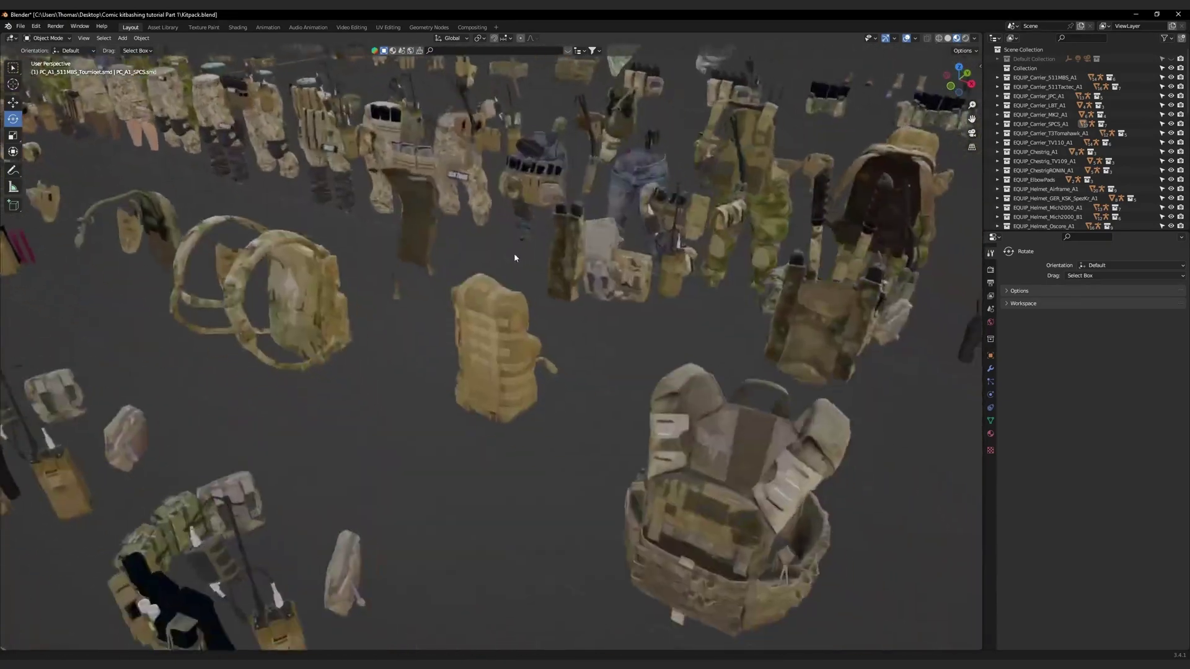
pyautogui.moveTo(515, 253); pyautogui.dragTo(509, 355, button='middle')
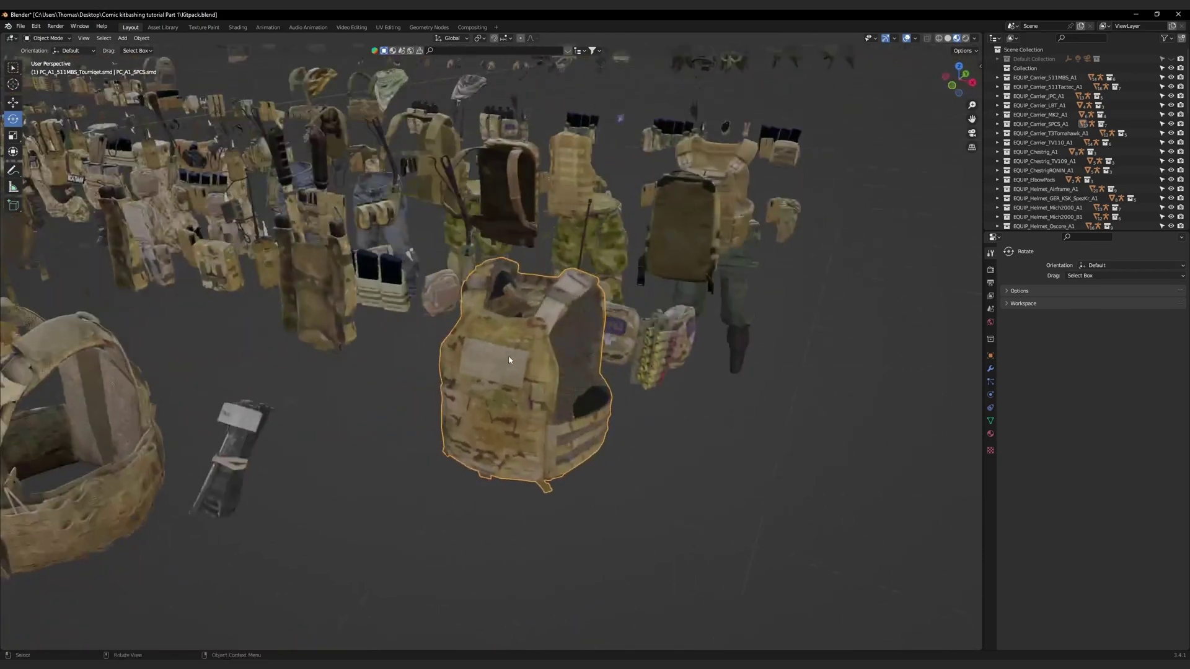
# Step: Copy the tan plate carrier from Kitpack and switch to the Character file
pyautogui.rightClick(510, 335)
pyautogui.click(497, 332)
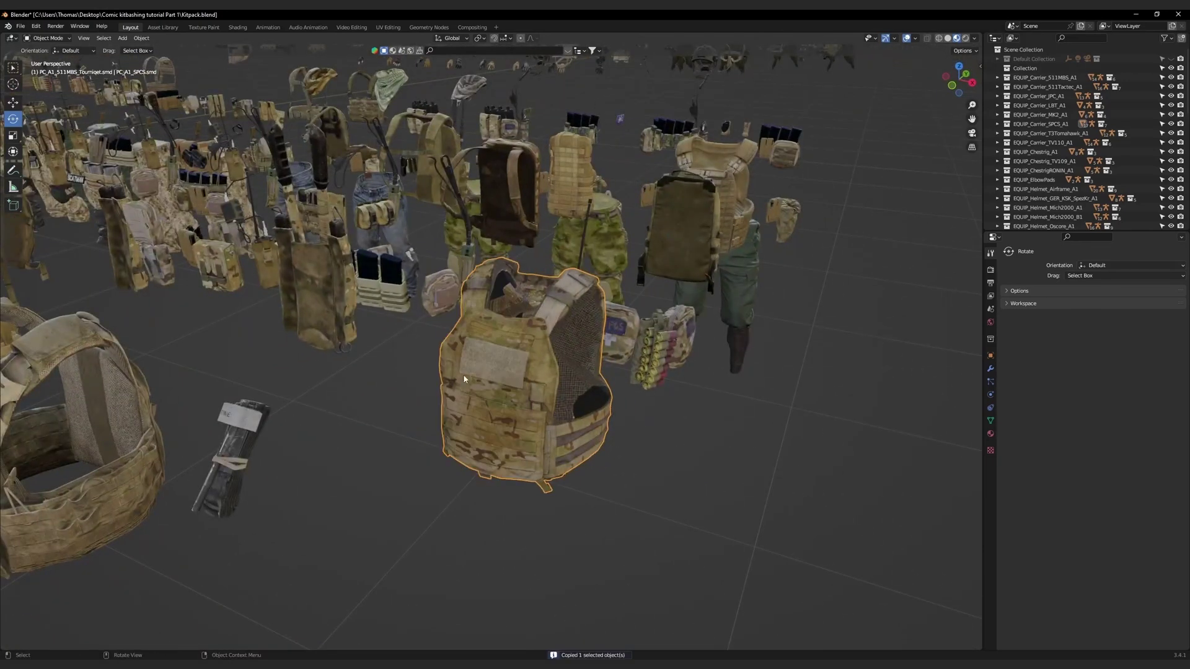
pyautogui.moveTo(298, 658)
pyautogui.click(195, 625)
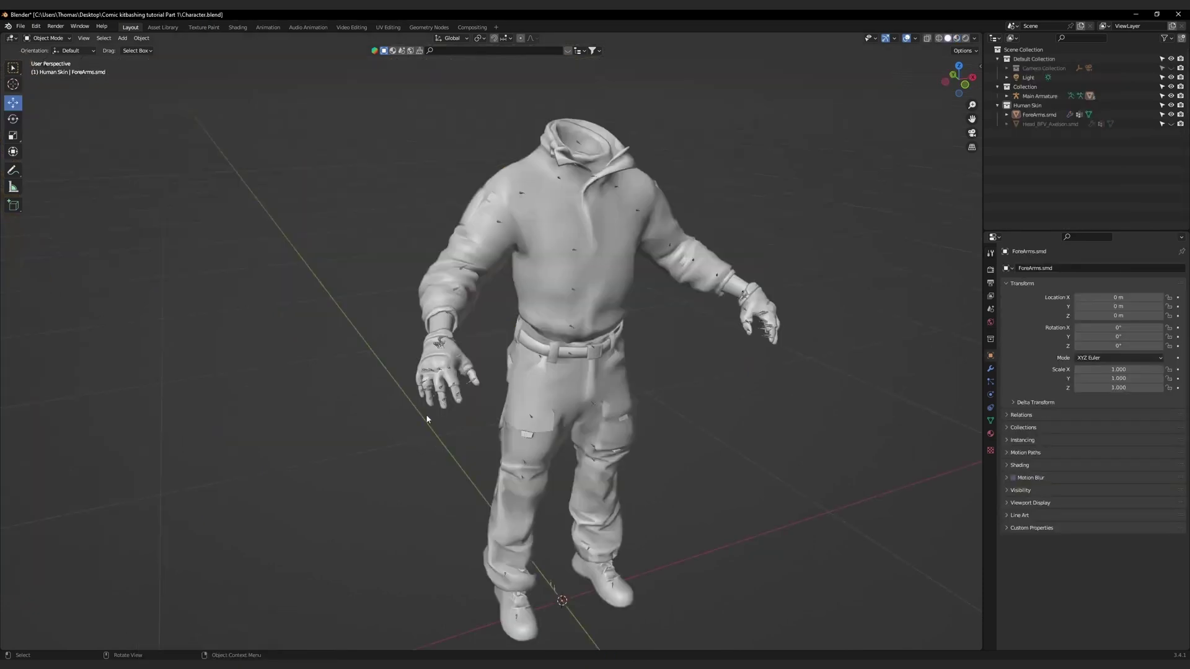
# Step: Paste the plate carrier and Copy All to Selected on its Location to fit the torso
pyautogui.rightClick(683, 322)
pyautogui.click(679, 308)
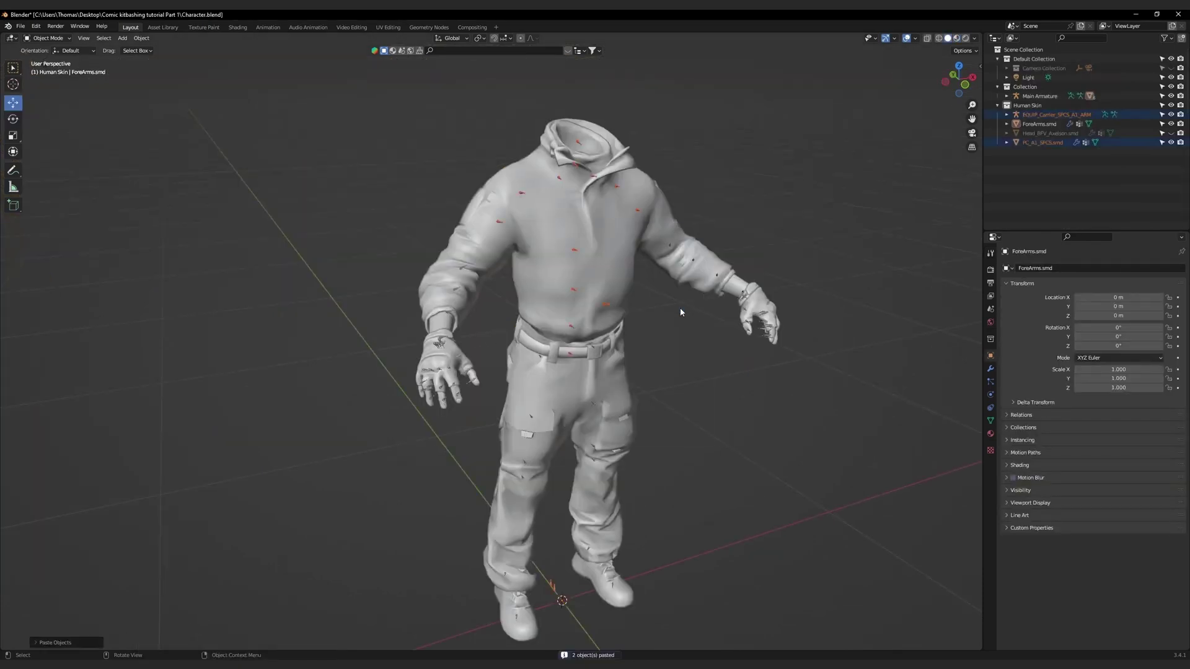
pyautogui.rightClick(1119, 301)
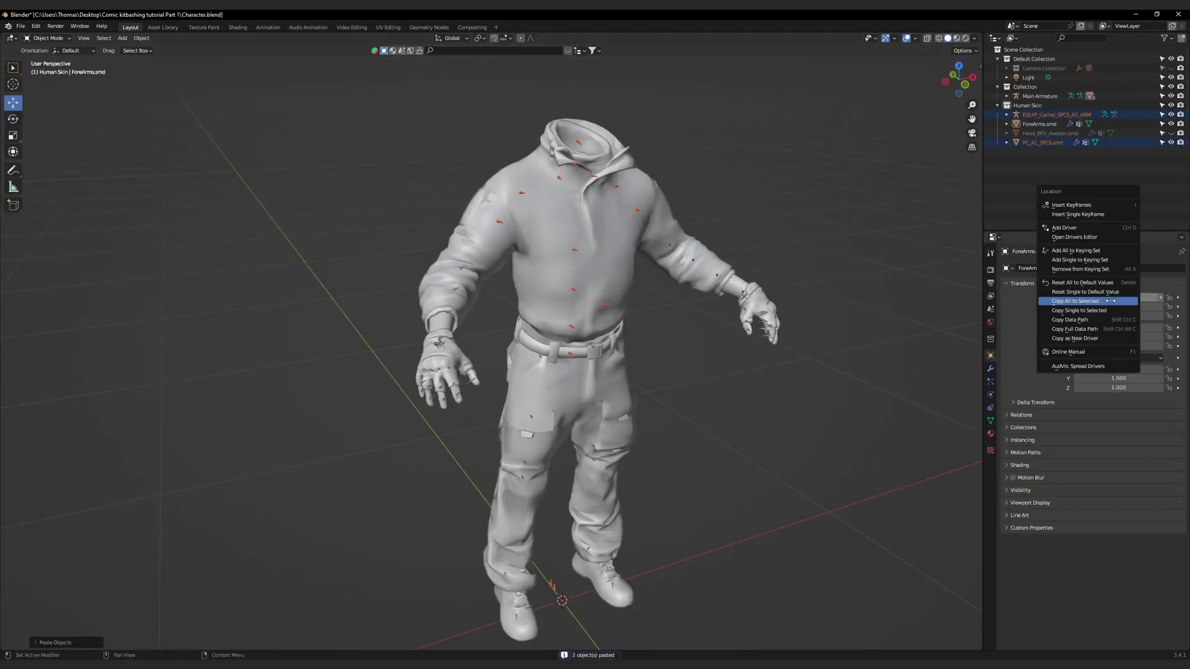
pyautogui.click(1092, 301)
# Step: Parent the vest PC_A1_SPCS.smd to Main Armature with Parent > Object
pyautogui.click(1022, 143)
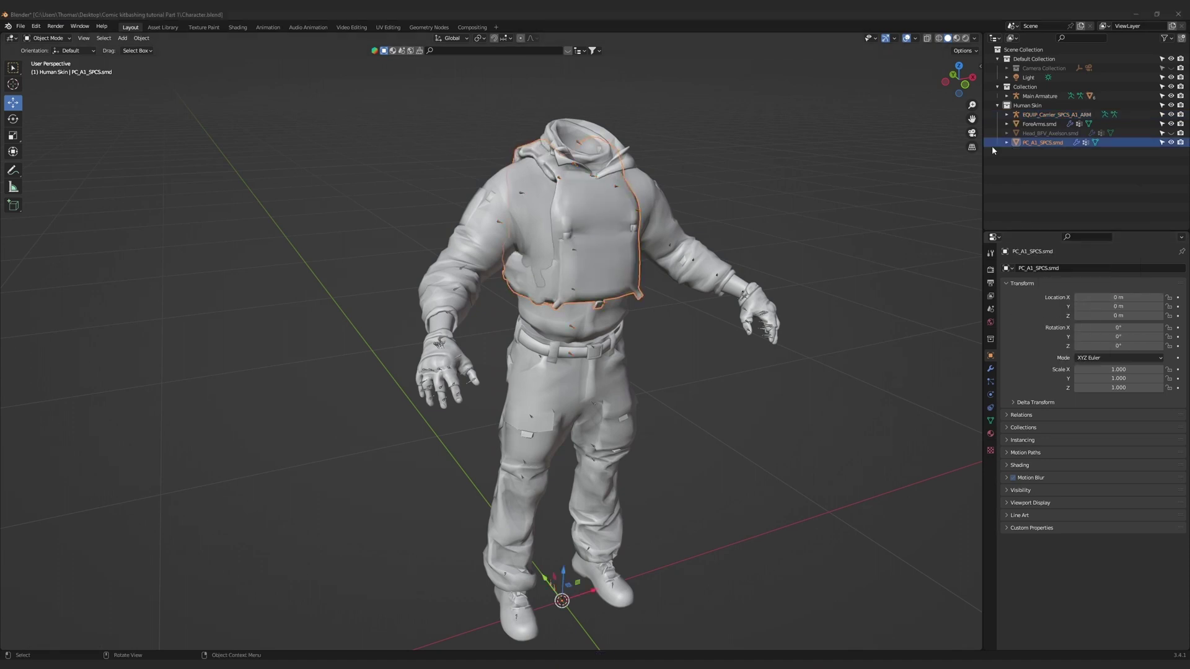
pyautogui.keyDown('ctrl'); pyautogui.click(1031, 97); pyautogui.keyUp('ctrl')
pyautogui.rightClick(610, 247)
pyautogui.moveTo(600, 313)
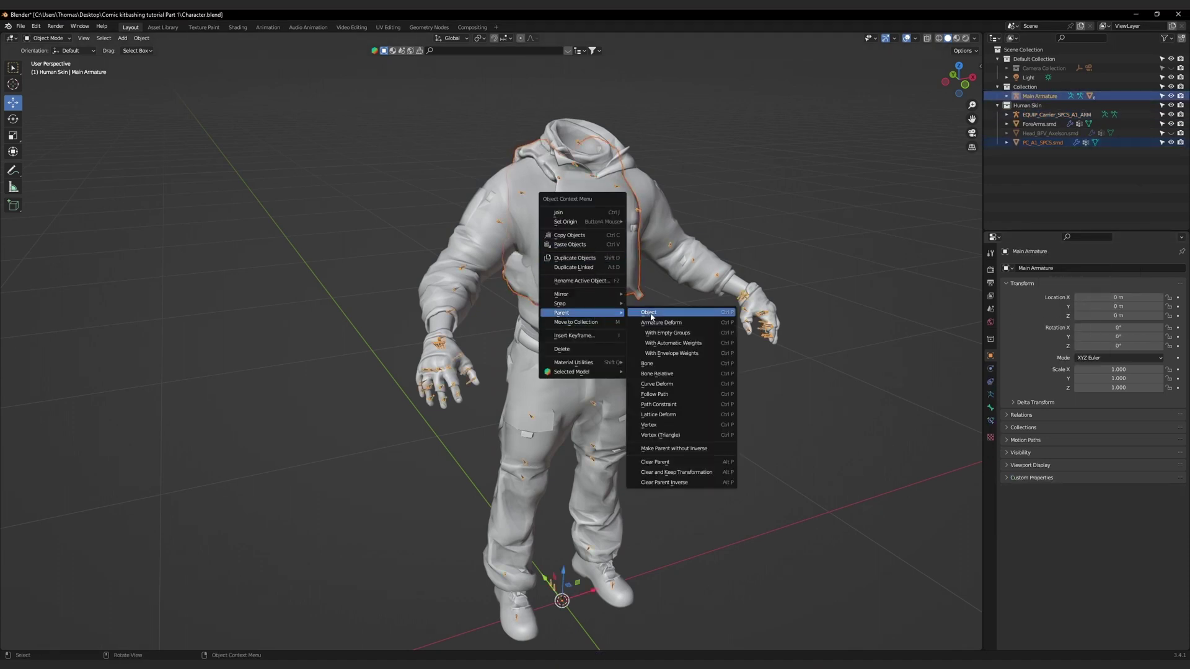
pyautogui.click(648, 314)
# Step: Check the vest's Armature modifier and delete the bundled EQUIP_Carrier_SPCS_A1_ARM armature
pyautogui.click(1042, 143)
pyautogui.click(990, 369)
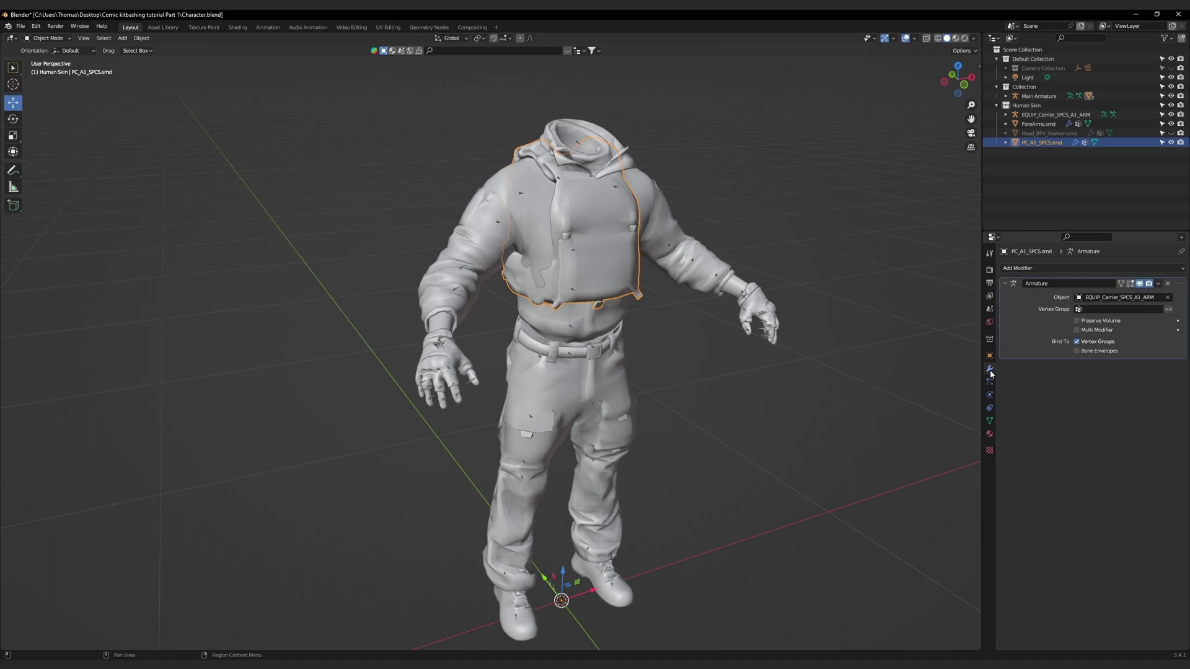
pyautogui.click(1119, 298)
pyautogui.click(1043, 115)
pyautogui.rightClick(941, 188)
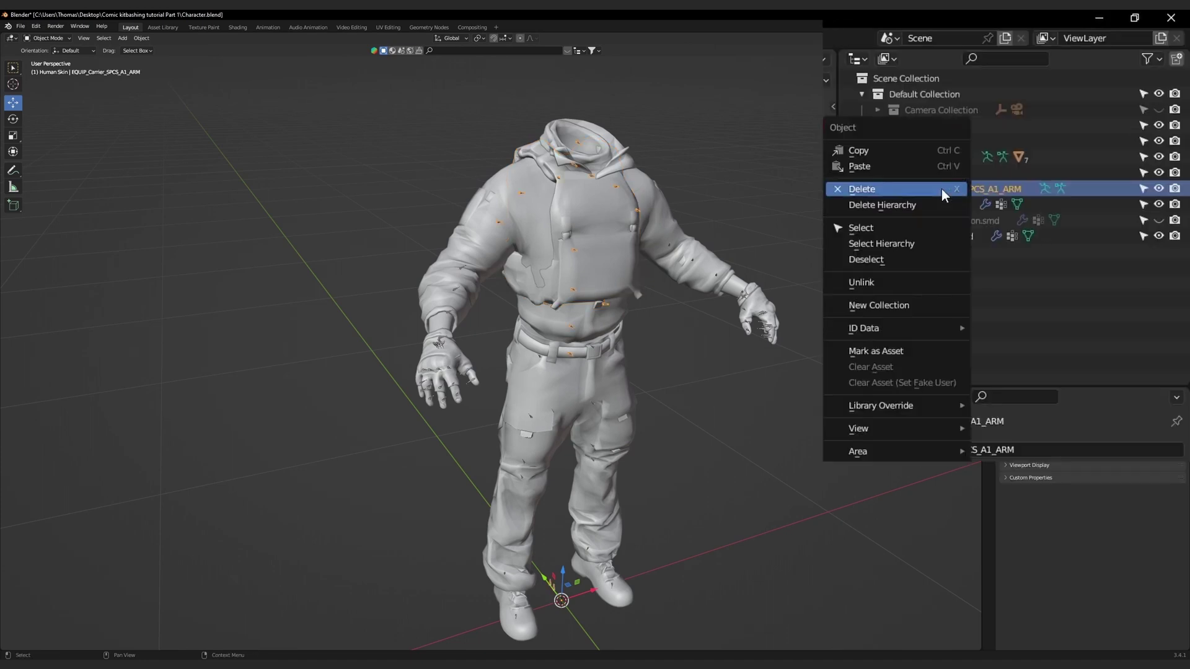
pyautogui.click(889, 191)
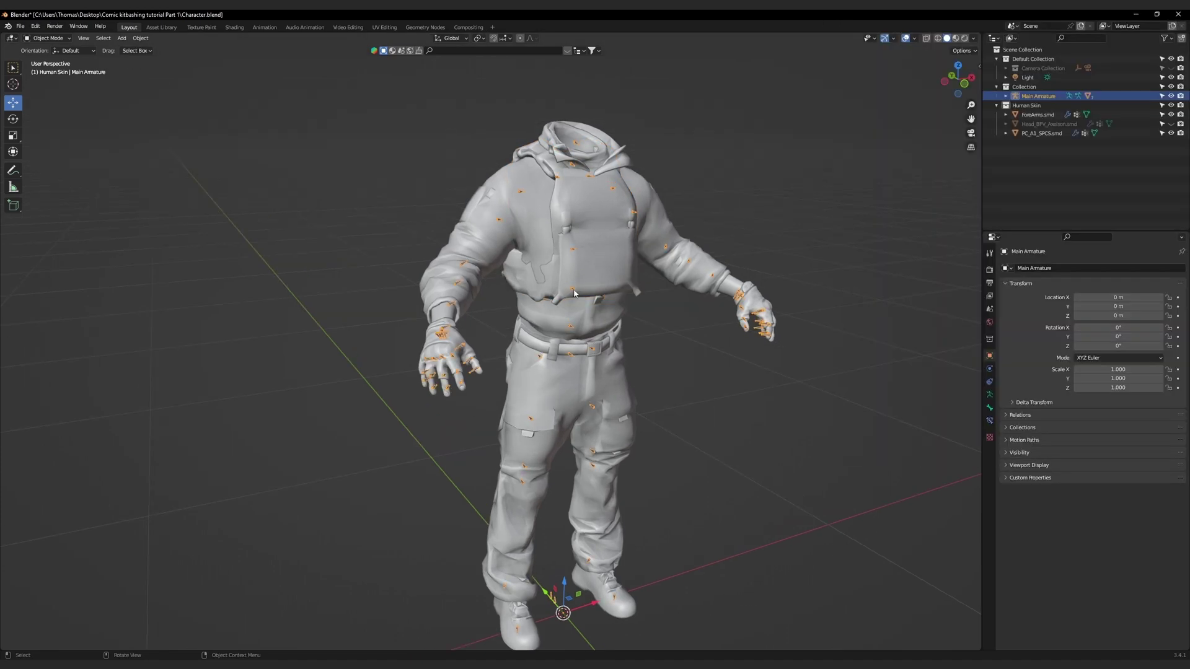
# Step: Trackball-rotate the Spine1 and Spine bones to test deformation, then return to Object Mode
pyautogui.press('r')
pyautogui.press('r')
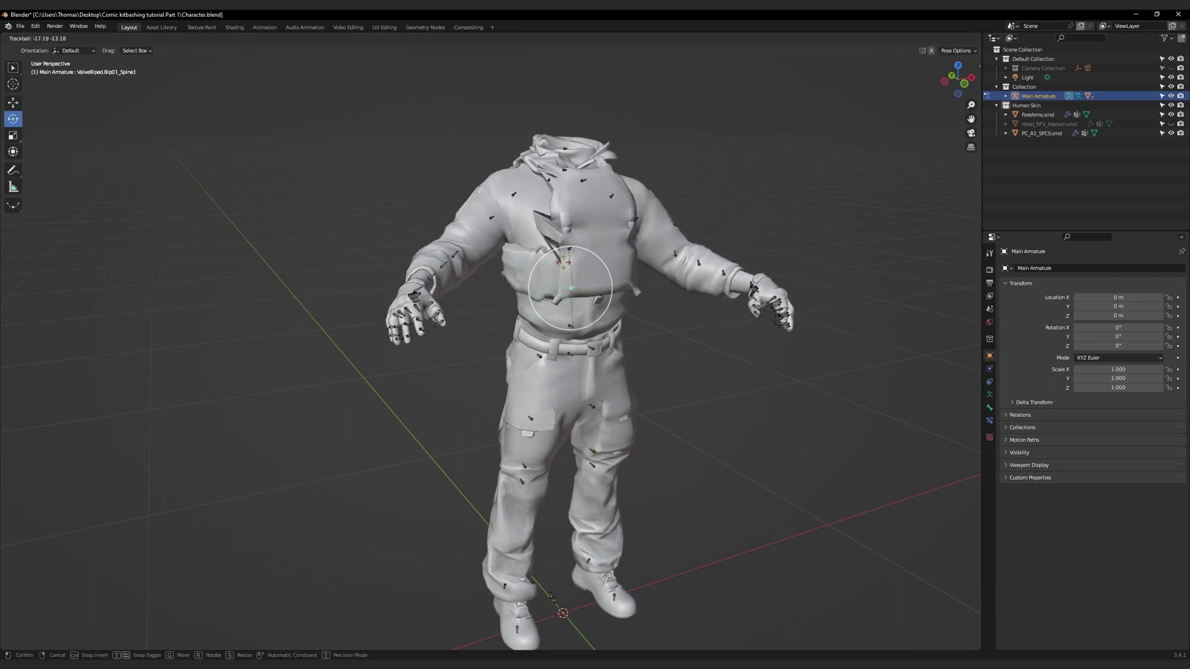
pyautogui.click(586, 290)
pyautogui.moveTo(614, 292); pyautogui.dragTo(541, 347, button='middle')
pyautogui.click(542, 348)
pyautogui.press('r')
pyautogui.press('r')
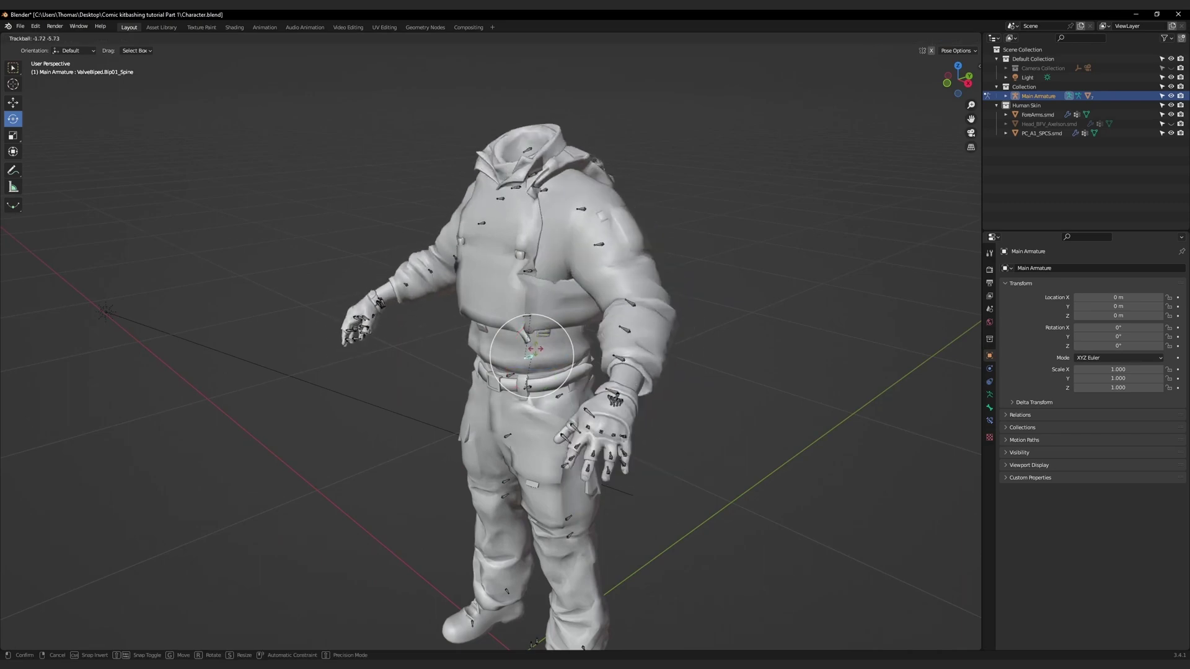
pyautogui.click(543, 344)
pyautogui.moveTo(508, 296); pyautogui.dragTo(604, 290, button='middle')
pyautogui.hotkey('ctrl', 'Tab')
pyautogui.moveTo(620, 244); pyautogui.dragTo(599, 277, button='middle')
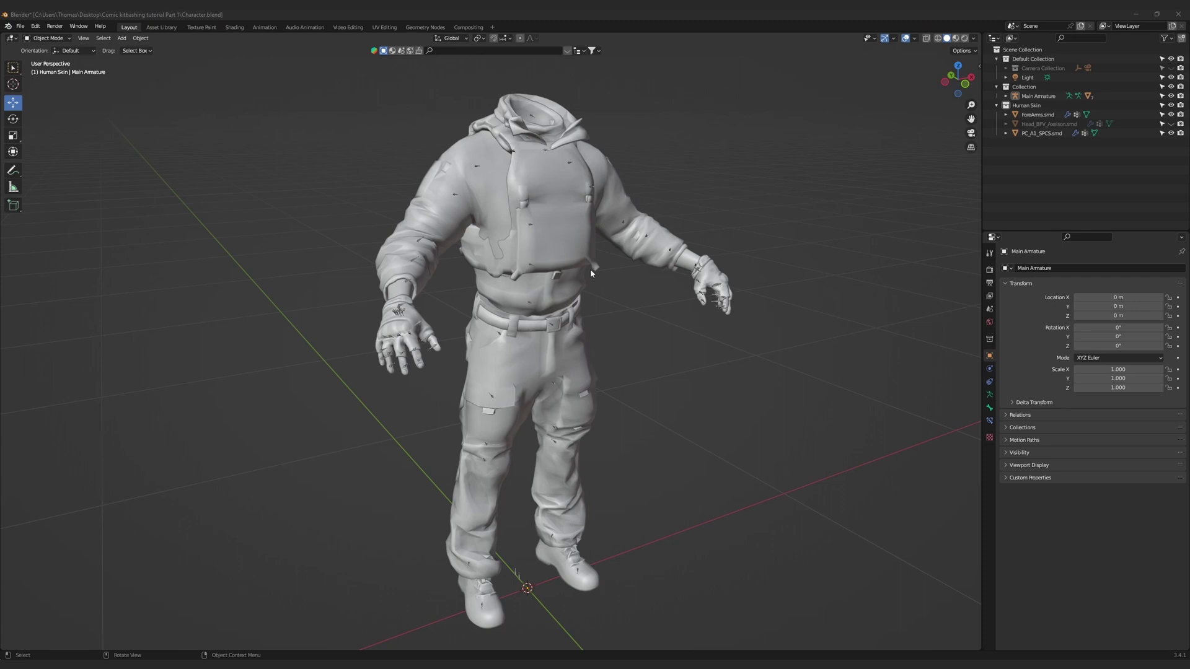
# Step: Select Main Armature plus the plate carrier and enter Weight Paint mode
pyautogui.click(530, 227)
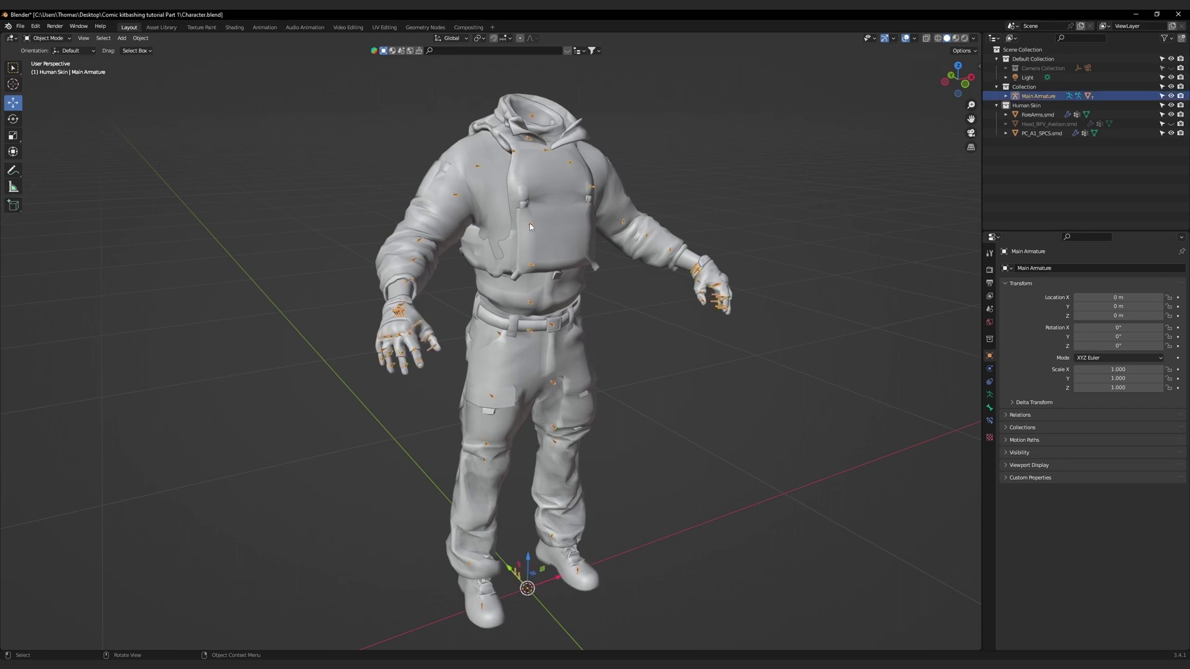
pyautogui.keyDown('shift'); pyautogui.click(556, 178); pyautogui.keyUp('shift')
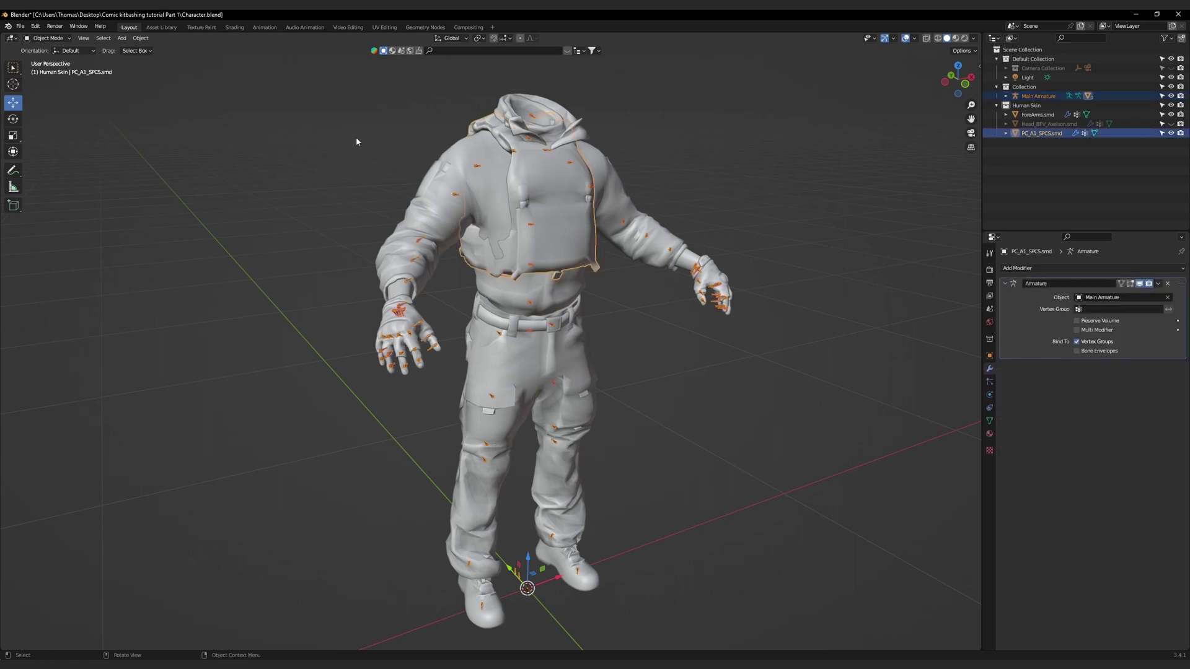
pyautogui.click(48, 38)
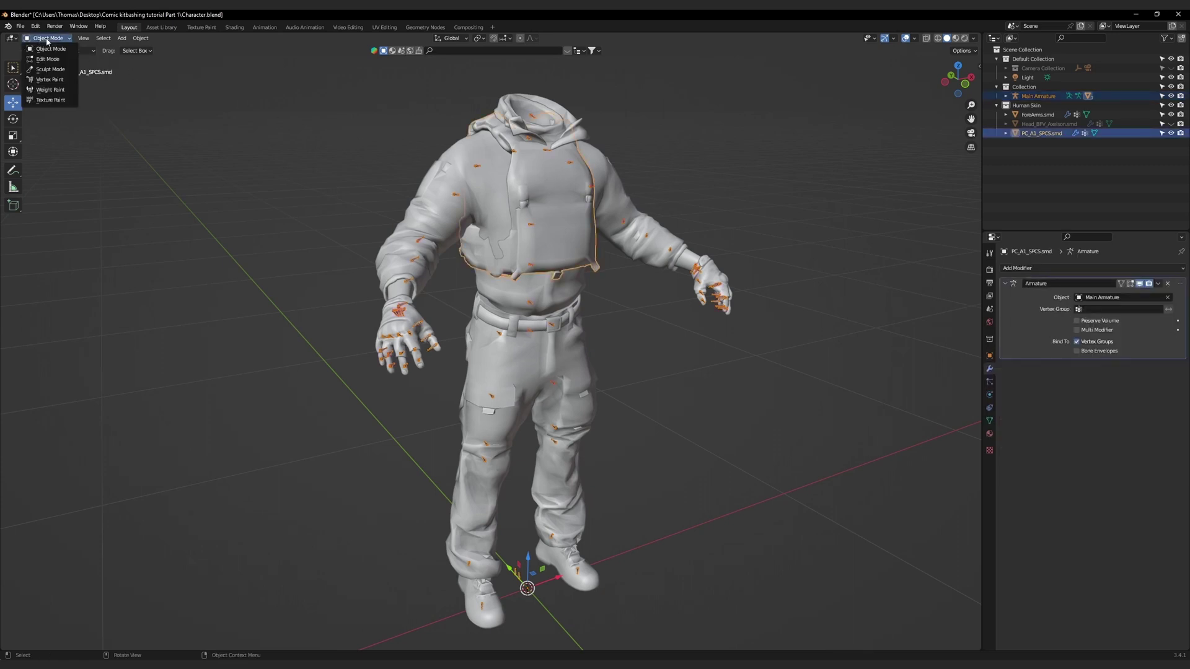
pyautogui.click(46, 90)
pyautogui.scroll(5, 547, 173)
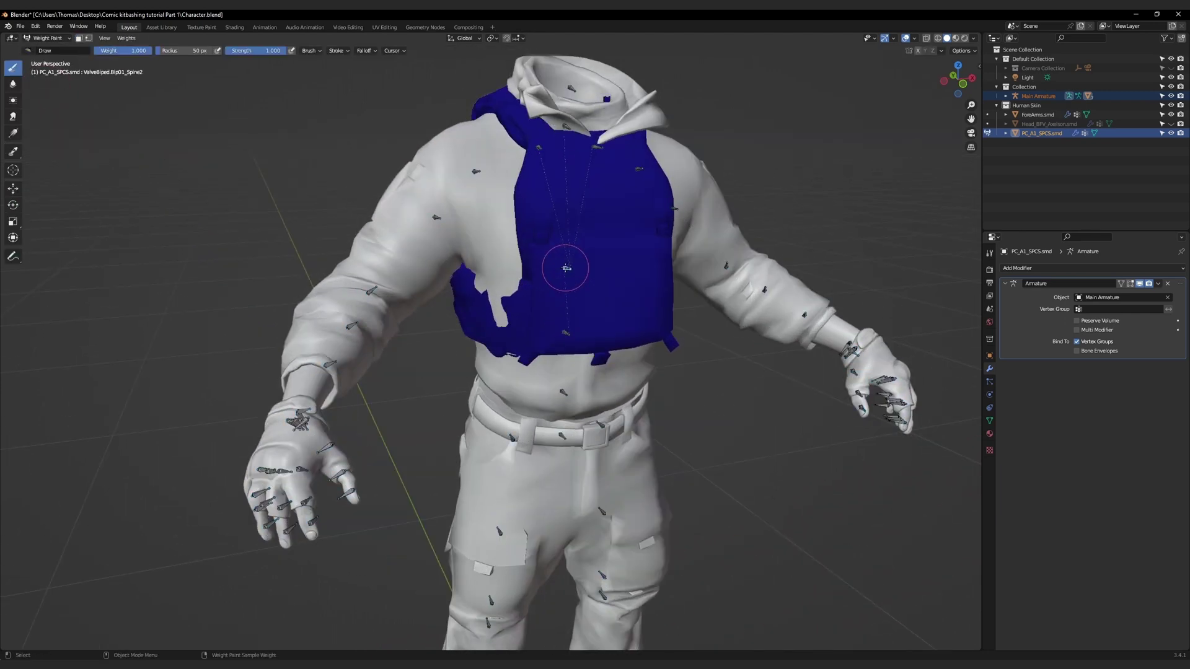
# Step: Inspect the vest's weights for clavicle, upper-arm, Spine1 and Spine2 bones, then return to Object Mode
pyautogui.keyDown('ctrl'); pyautogui.click(539, 147); pyautogui.keyUp('ctrl')
pyautogui.keyDown('ctrl'); pyautogui.click(638, 168); pyautogui.keyUp('ctrl')
pyautogui.keyDown('ctrl'); pyautogui.click(679, 220); pyautogui.keyUp('ctrl')
pyautogui.keyDown('ctrl'); pyautogui.click(728, 266); pyautogui.keyUp('ctrl')
pyautogui.keyDown('ctrl'); pyautogui.click(566, 332); pyautogui.keyUp('ctrl')
pyautogui.keyDown('ctrl'); pyautogui.click(498, 160); pyautogui.keyUp('ctrl')
pyautogui.keyDown('ctrl'); pyautogui.click(541, 145); pyautogui.keyUp('ctrl')
pyautogui.moveTo(574, 214); pyautogui.dragTo(593, 214, button='middle')
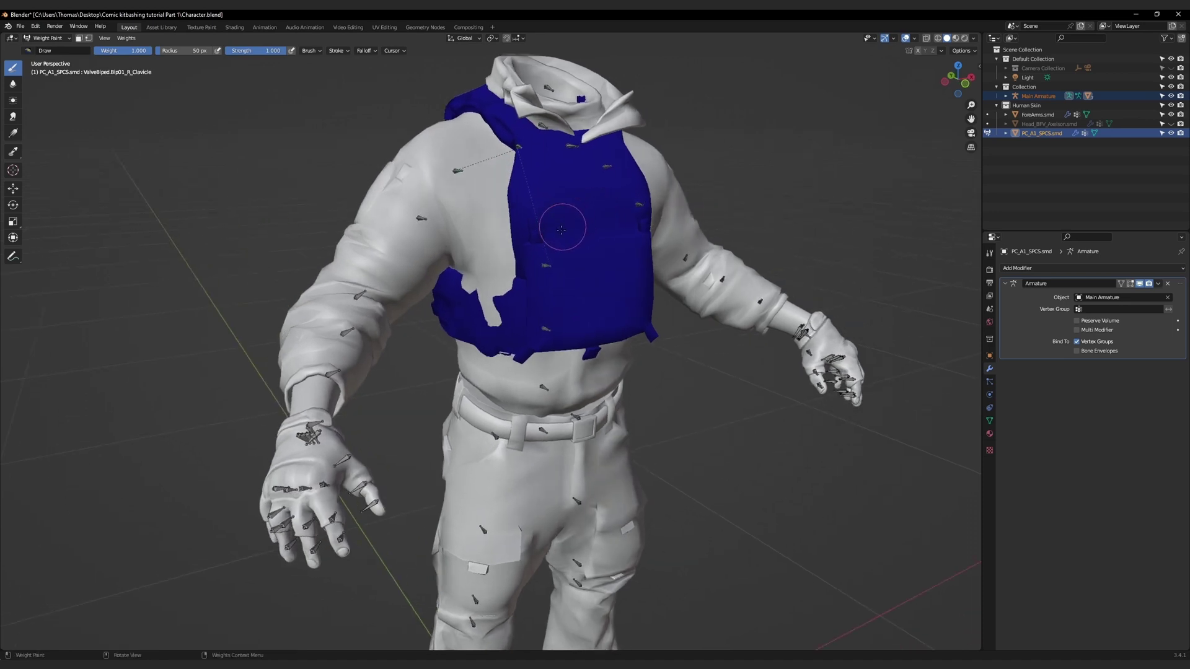
pyautogui.keyDown('ctrl'); pyautogui.click(550, 265); pyautogui.keyUp('ctrl')
pyautogui.hotkey('ctrl', 'Tab')
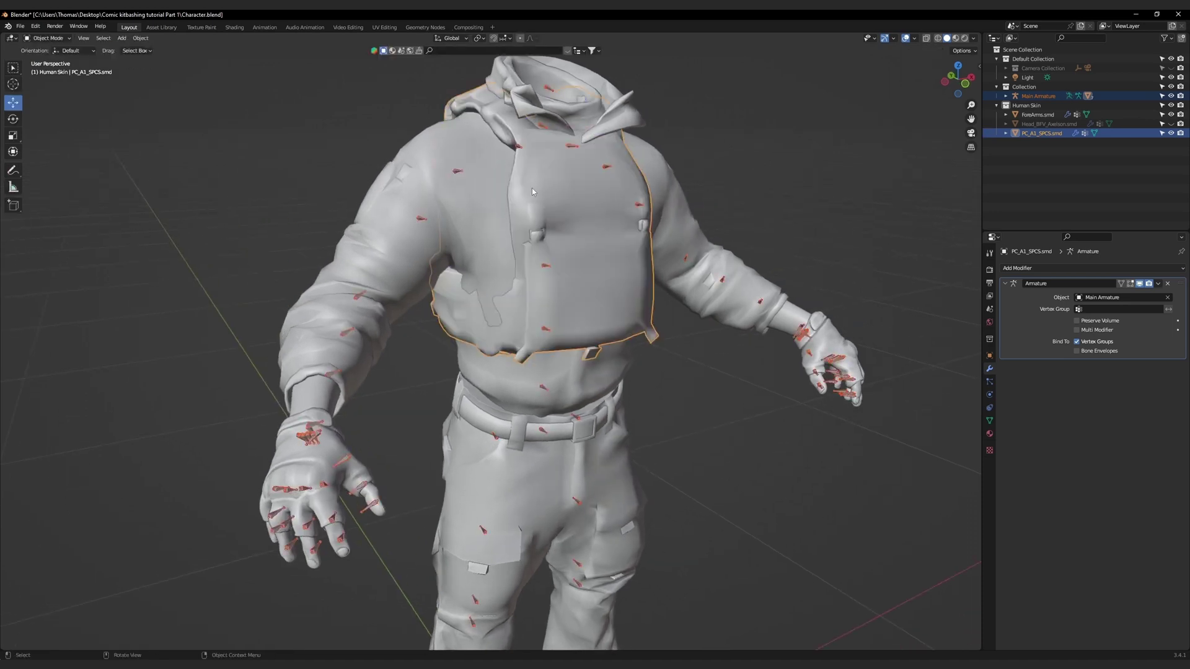
# Step: Isolate the hoodie torso in local view and enter Weight Paint mode
pyautogui.click(478, 197)
pyautogui.press('KP_Divide')
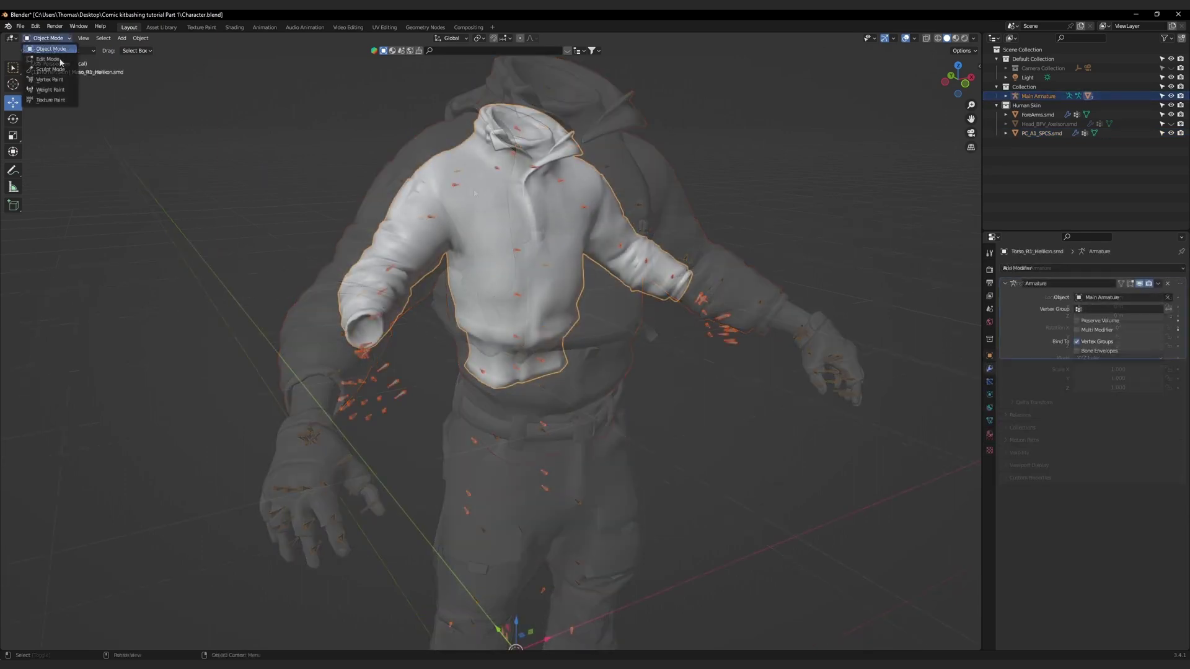
pyautogui.click(48, 38)
pyautogui.click(50, 89)
# Step: Inspect the hoodie's weights for upper-arm, arm roll, clavicle and Spine2 bones
pyautogui.keyDown('ctrl'); pyautogui.click(456, 186); pyautogui.keyUp('ctrl')
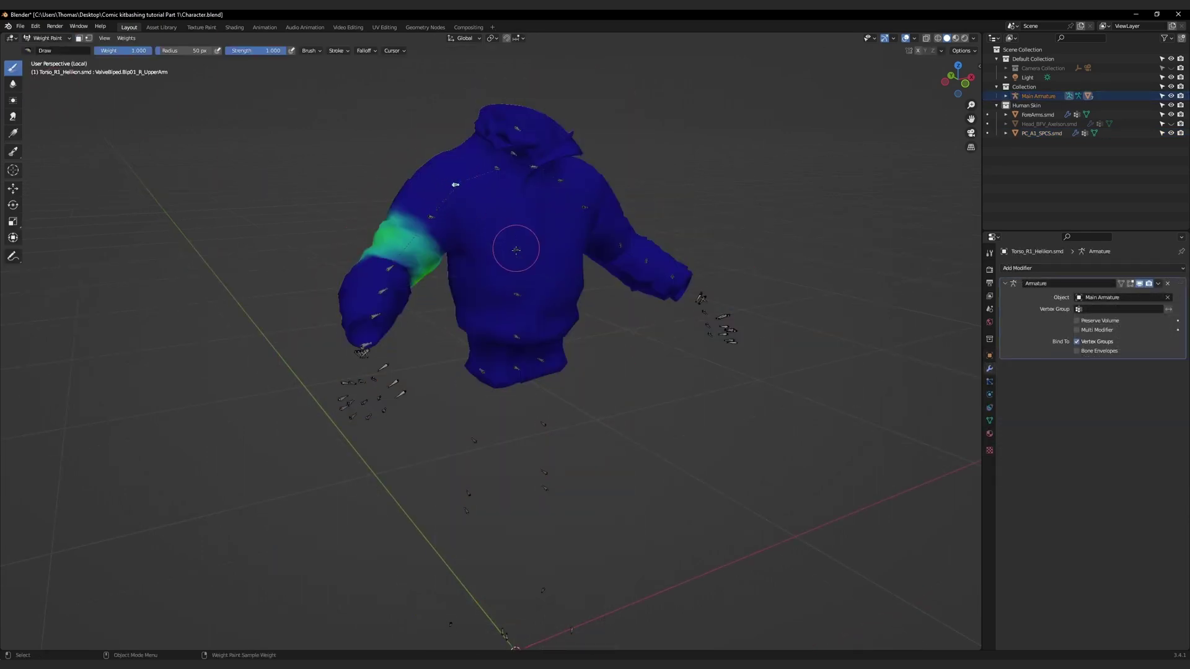
pyautogui.keyDown('ctrl'); pyautogui.click(516, 250); pyautogui.keyUp('ctrl')
pyautogui.keyDown('ctrl'); pyautogui.click(535, 168); pyautogui.keyUp('ctrl')
pyautogui.keyDown('ctrl'); pyautogui.click(560, 181); pyautogui.keyUp('ctrl')
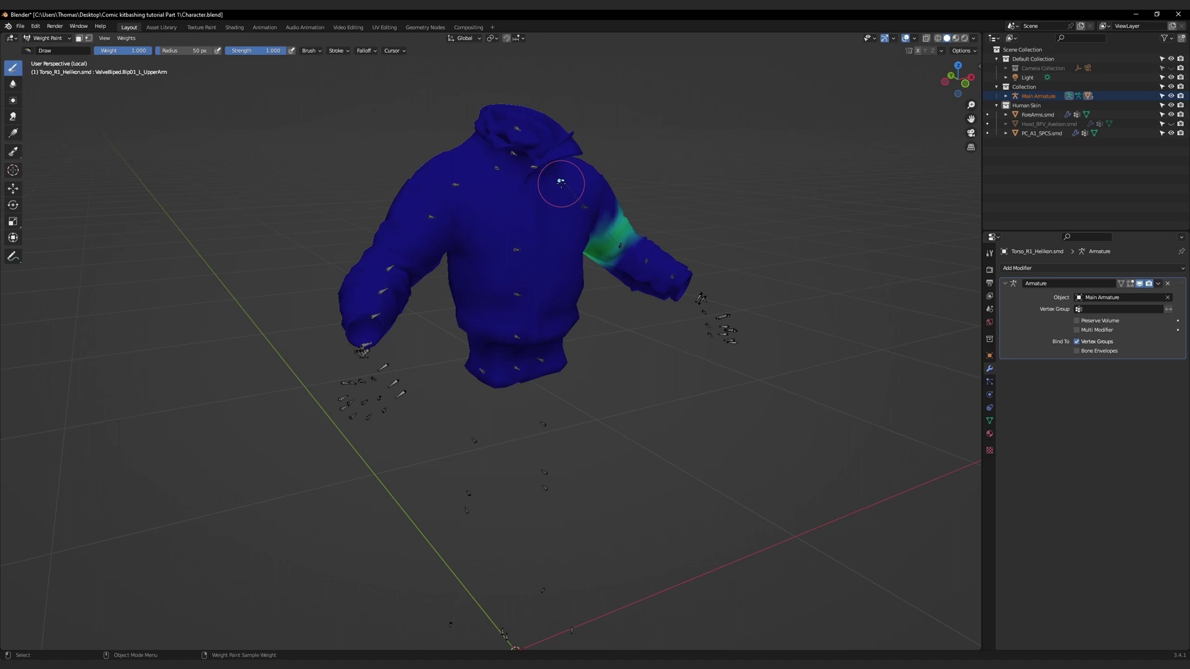
pyautogui.keyDown('ctrl'); pyautogui.click(584, 207); pyautogui.keyUp('ctrl')
pyautogui.keyDown('ctrl'); pyautogui.click(494, 166); pyautogui.keyUp('ctrl')
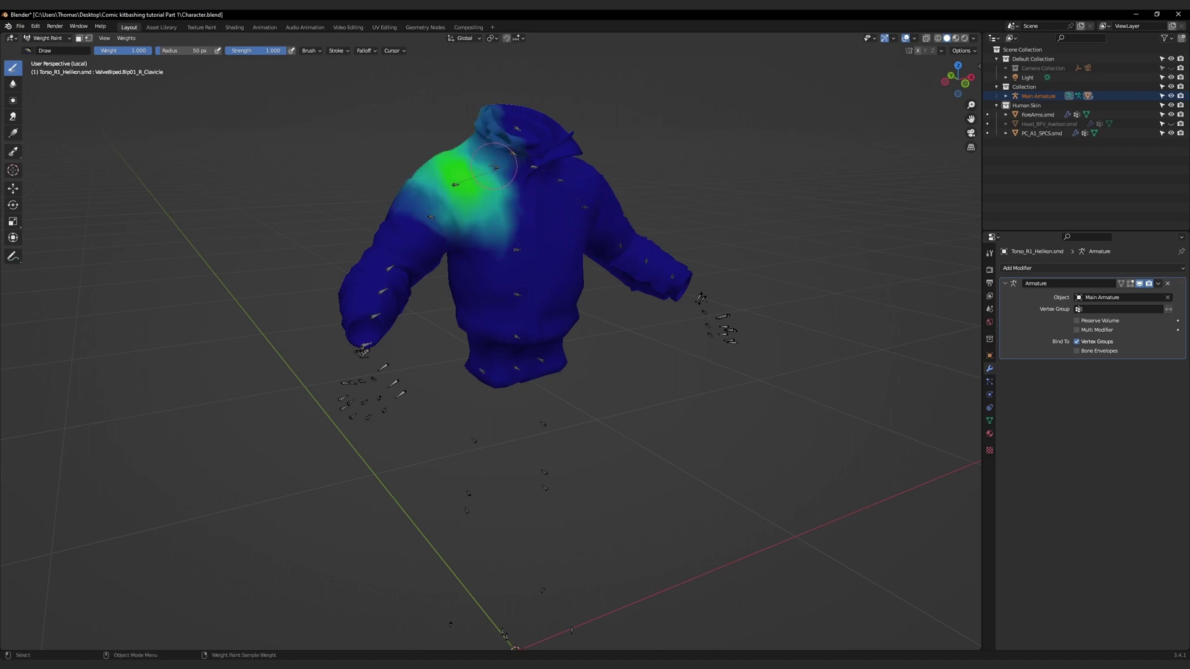
pyautogui.moveTo(519, 169); pyautogui.dragTo(532, 248, button='middle')
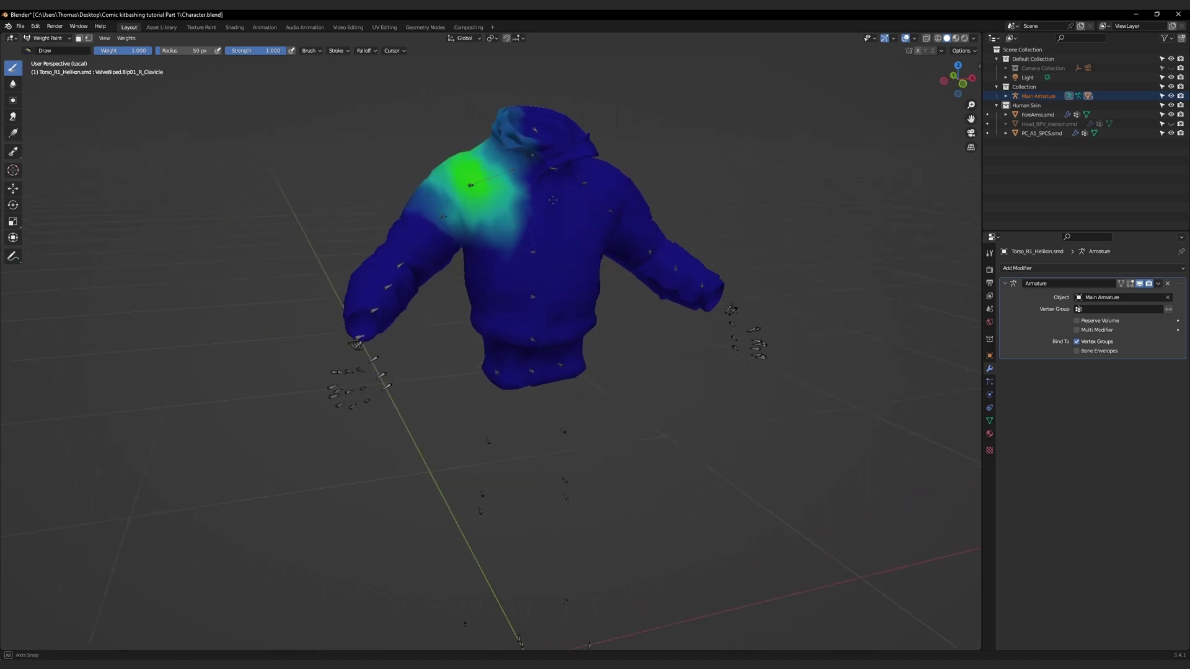
pyautogui.keyDown('ctrl'); pyautogui.click(533, 251); pyautogui.keyUp('ctrl')
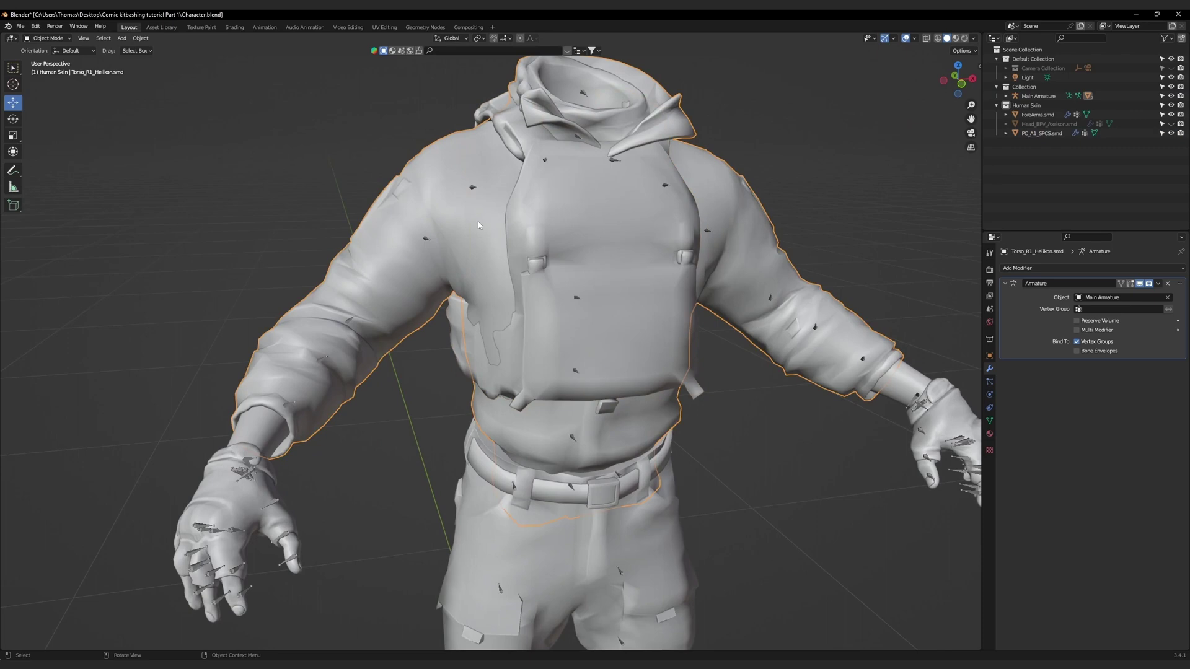
# Step: Select the linked hoodie body faces under the vest in Edit Mode and Separate > Selection
pyautogui.press('Tab')
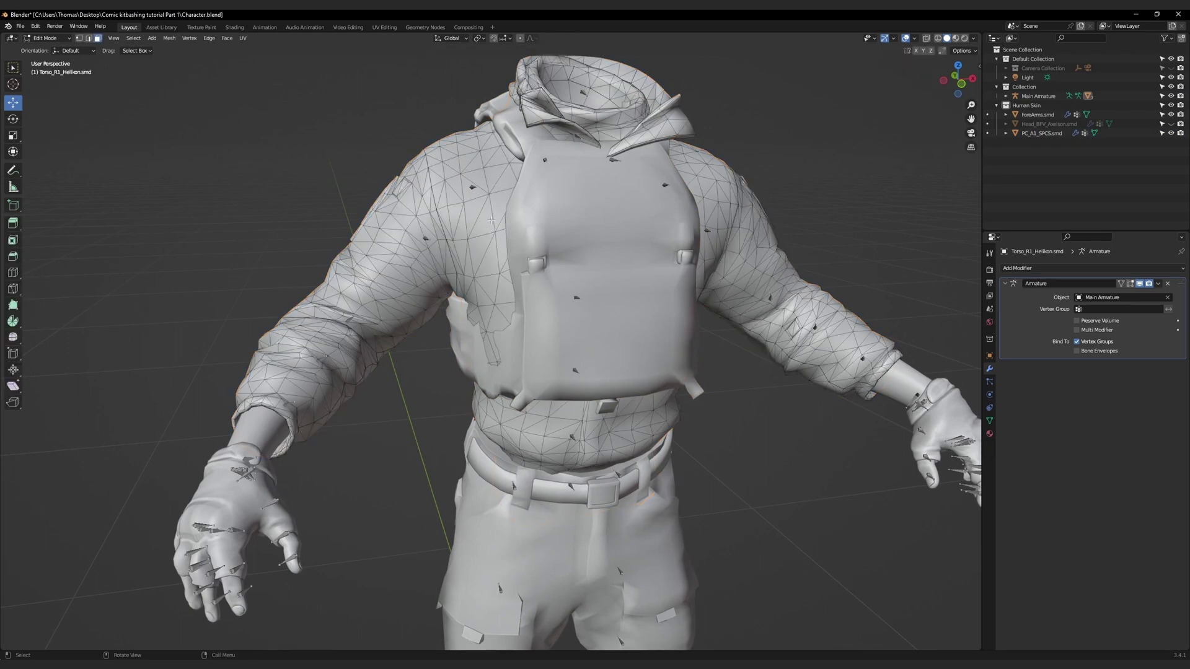
pyautogui.click(493, 218)
pyautogui.press('l')
pyautogui.moveTo(550, 228); pyautogui.dragTo(310, 315, button='middle')
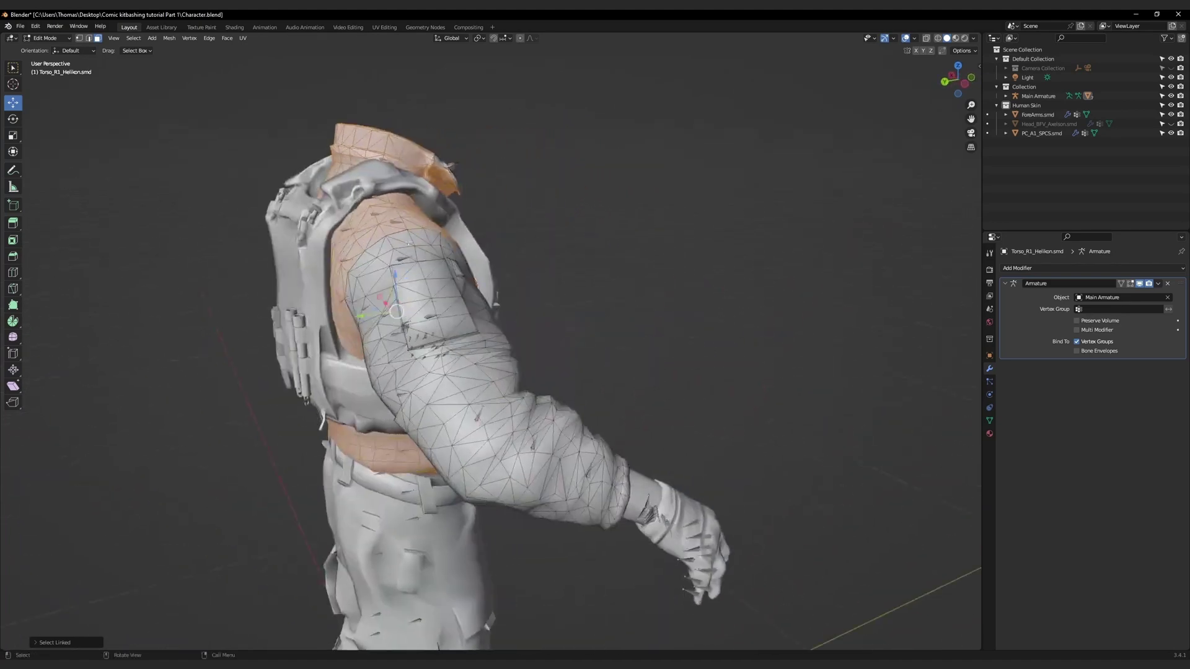
pyautogui.moveTo(391, 232); pyautogui.dragTo(494, 251, button='middle')
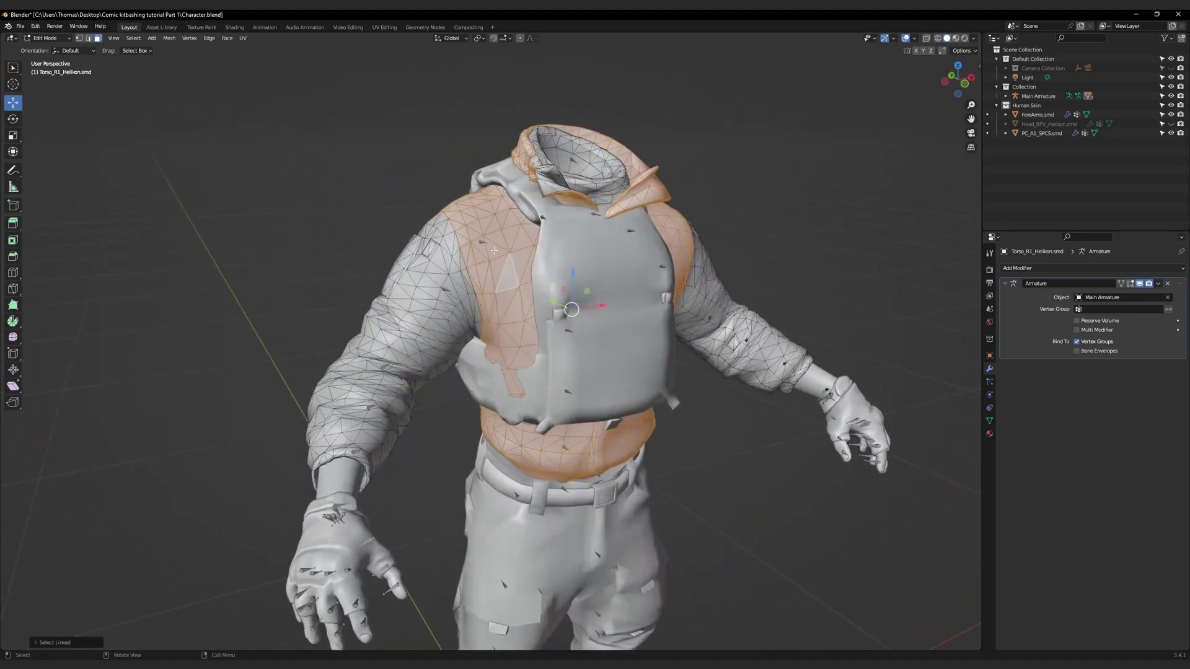
pyautogui.rightClick(503, 240)
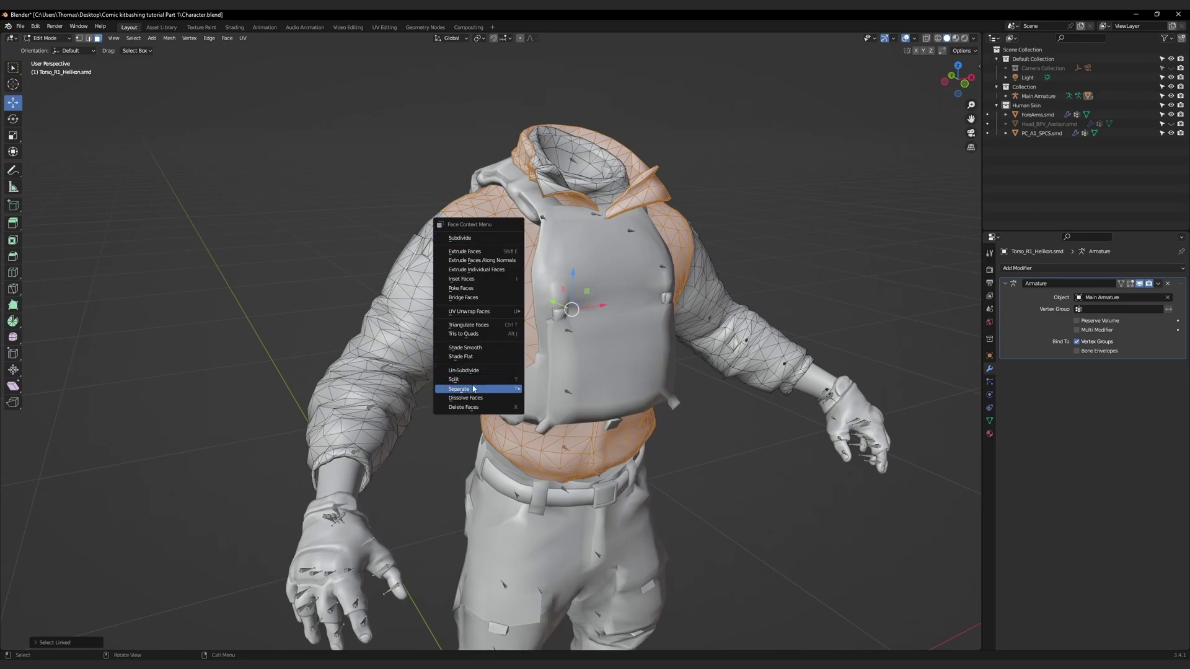
pyautogui.moveTo(470, 391)
pyautogui.click(563, 389)
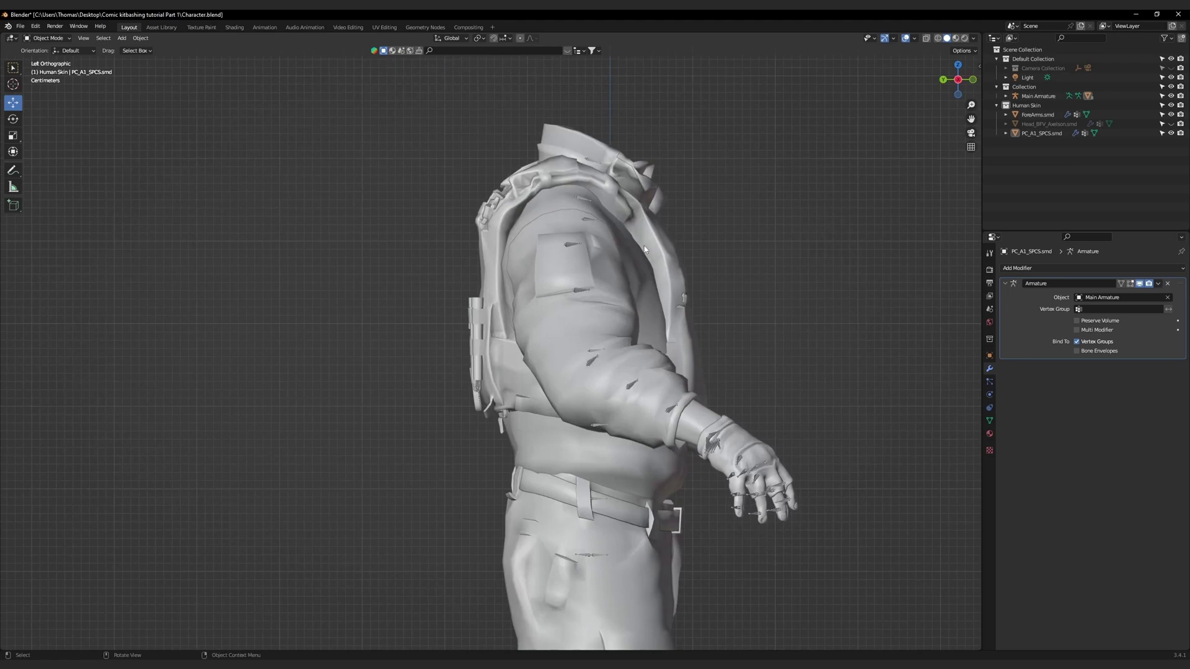
# Step: Select the plate carrier, switch to Material Preview, and set its Origin to Geometry
pyautogui.click(657, 236)
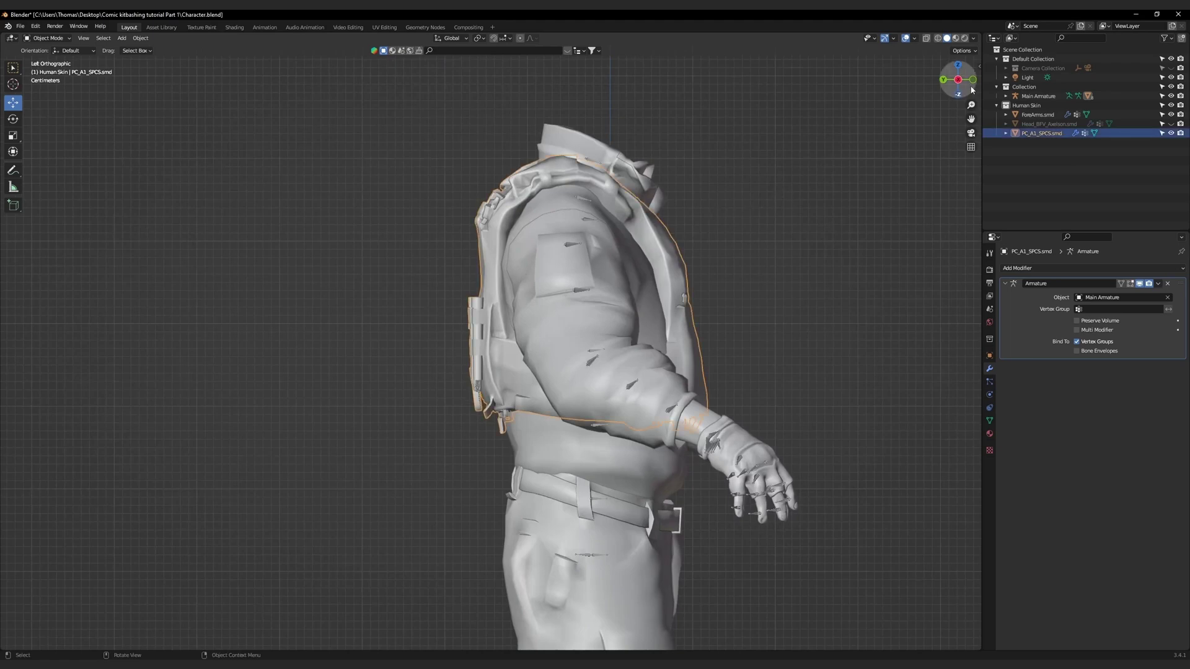
pyautogui.click(957, 39)
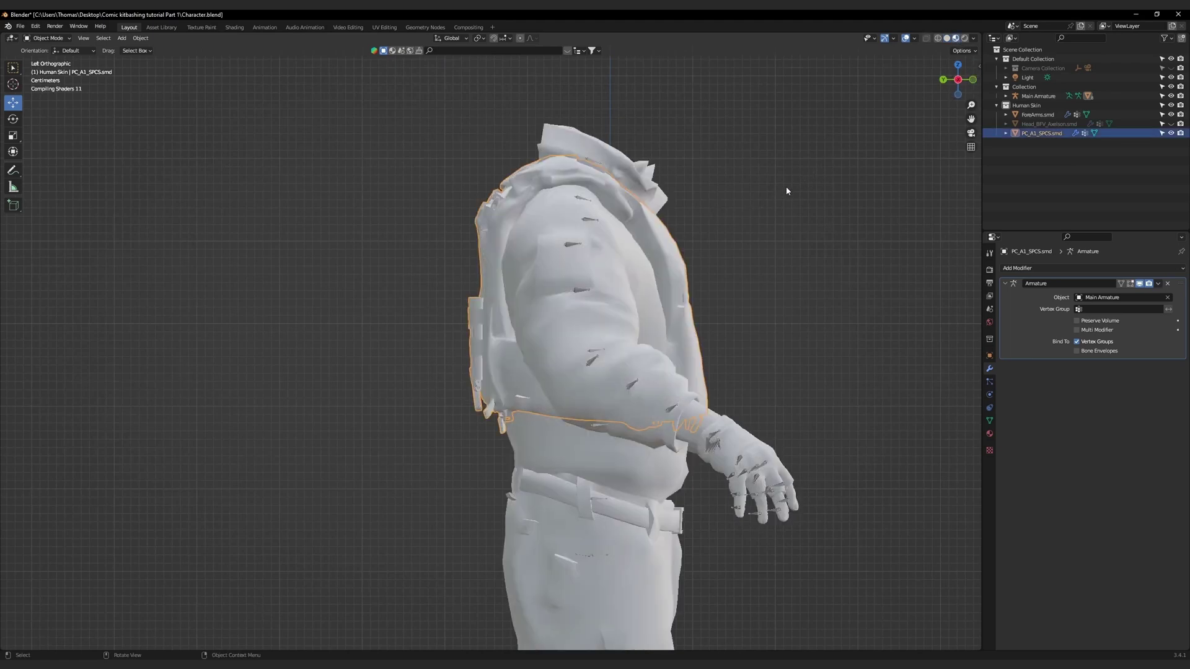
pyautogui.rightClick(666, 190)
pyautogui.moveTo(668, 196)
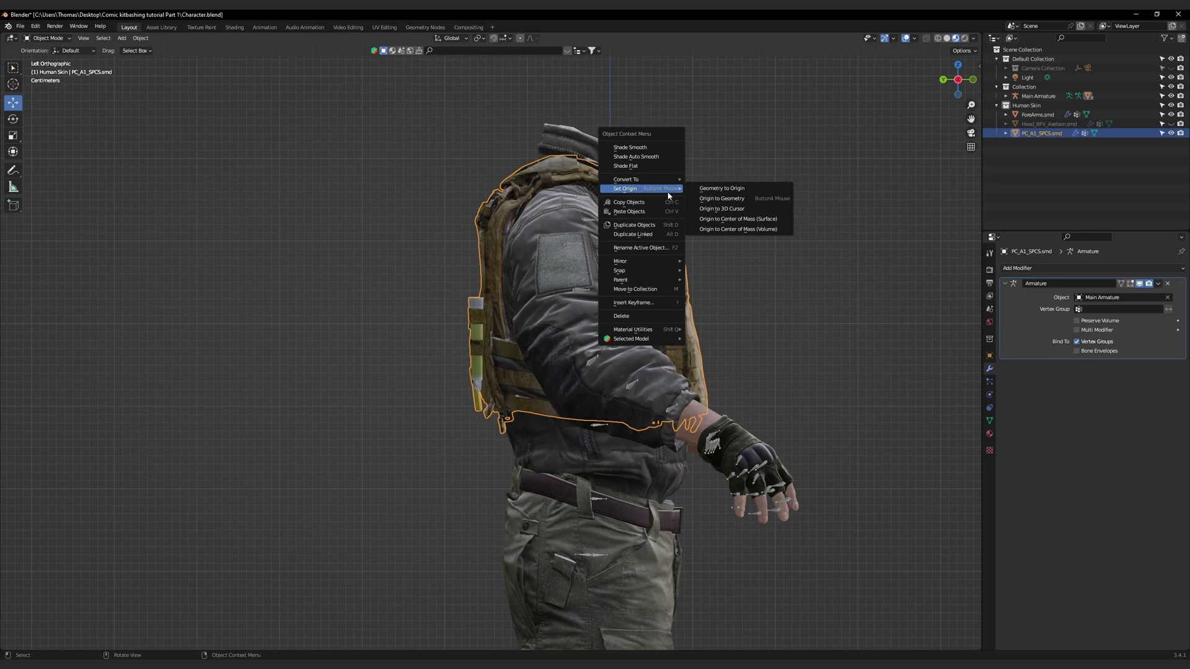
pyautogui.click(730, 205)
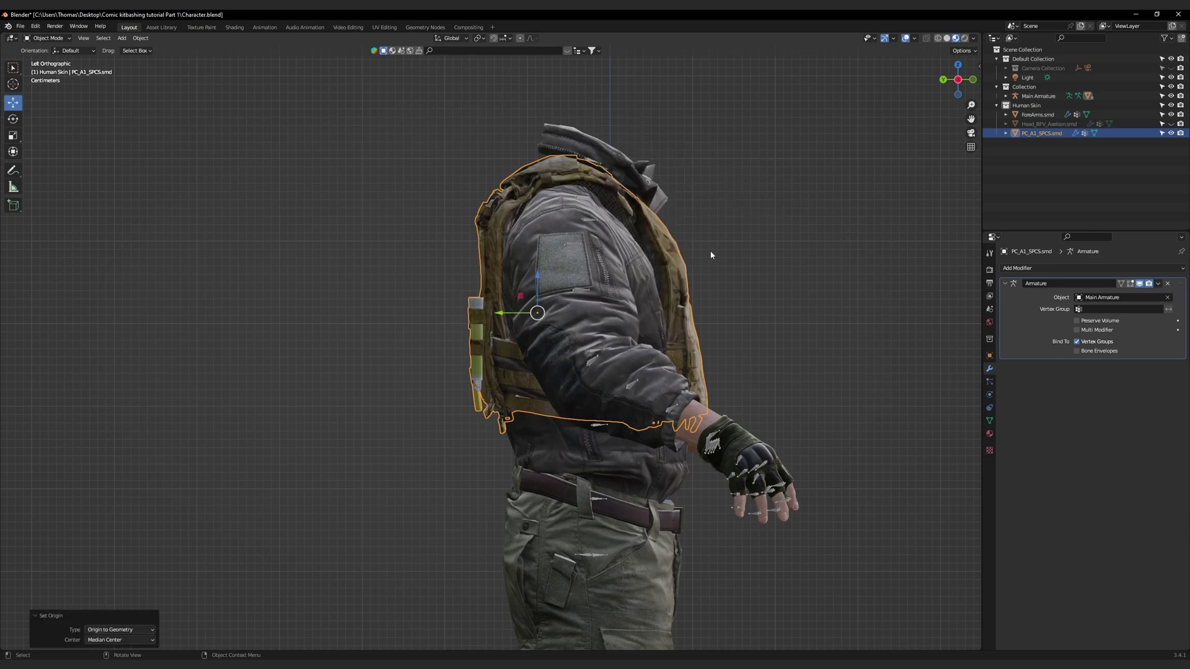
# Step: In left side orthographic view, nudge the vest along Y and Z to sit on the jacket
pyautogui.moveTo(725, 211); pyautogui.dragTo(618, 299, button='middle')
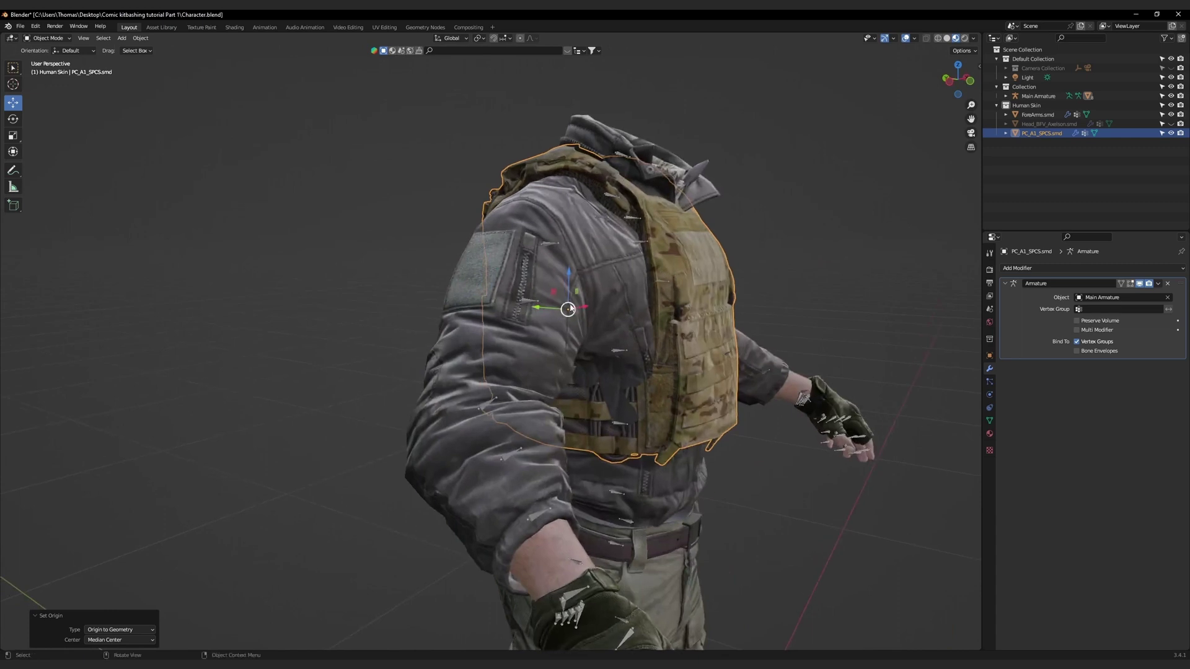
pyautogui.press('ctrl+KP_3')
pyautogui.moveTo(531, 311); pyautogui.dragTo(532, 323)
pyautogui.moveTo(533, 321); pyautogui.dragTo(551, 289, button='middle')
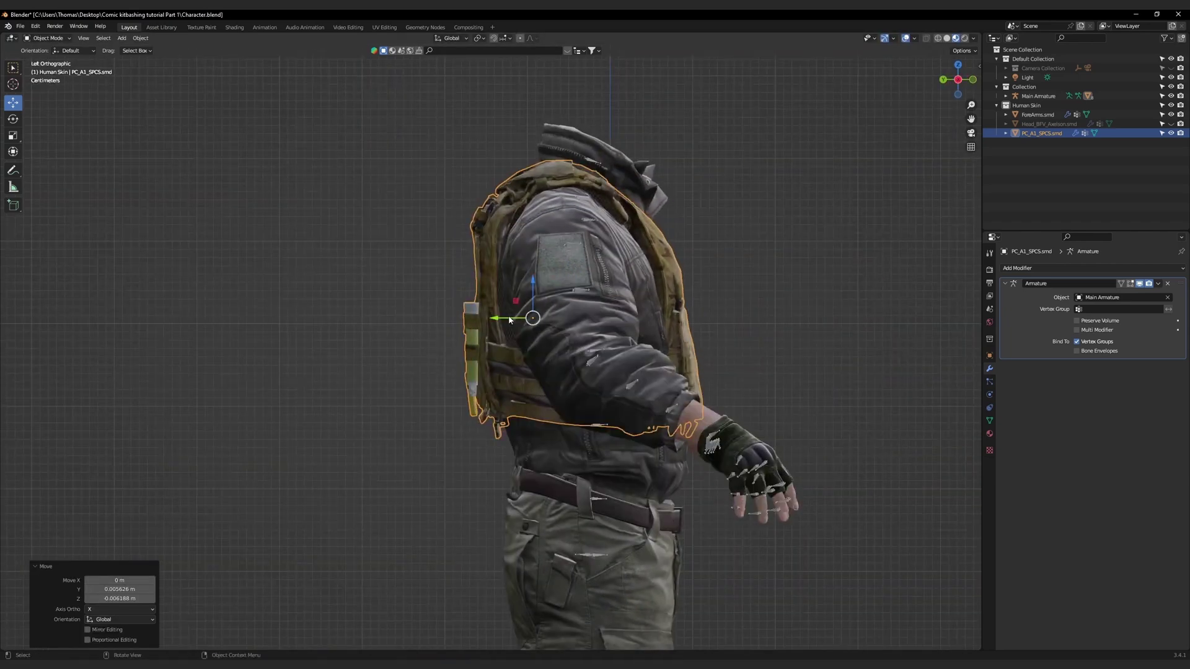
pyautogui.moveTo(509, 321); pyautogui.dragTo(513, 320)
pyautogui.moveTo(512, 321); pyautogui.dragTo(683, 333, button='middle')
pyautogui.moveTo(683, 334); pyautogui.dragTo(679, 337)
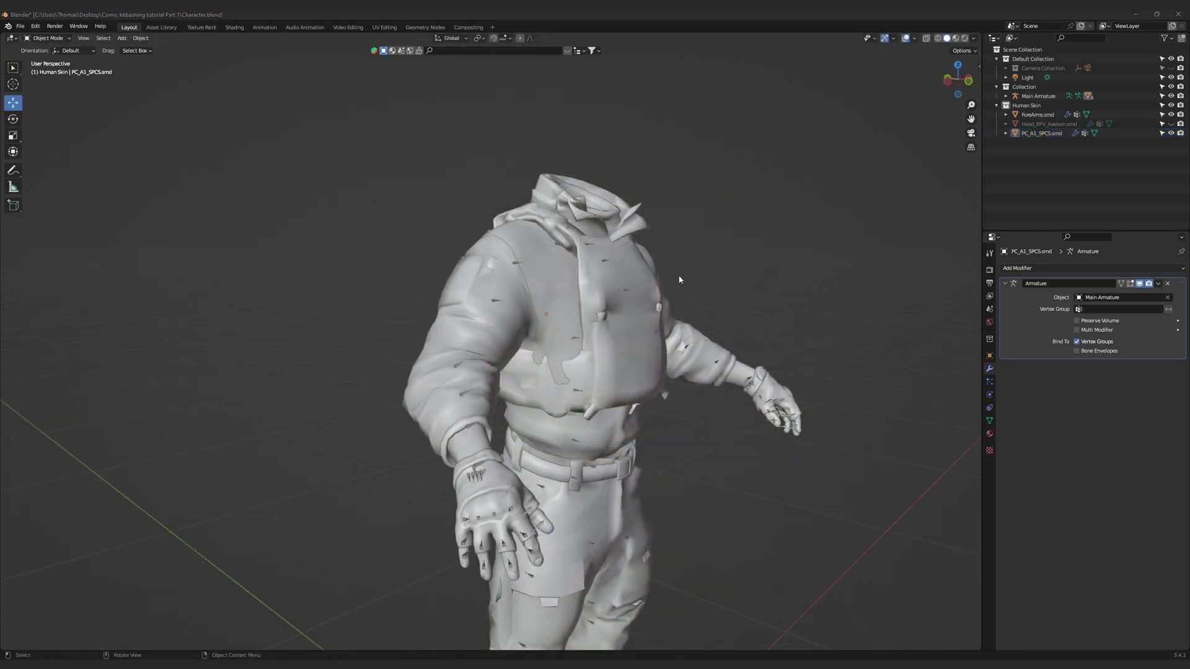
# Step: Select the separated hoodie body, then the plate carrier, and enter Weight Paint mode
pyautogui.click(545, 266)
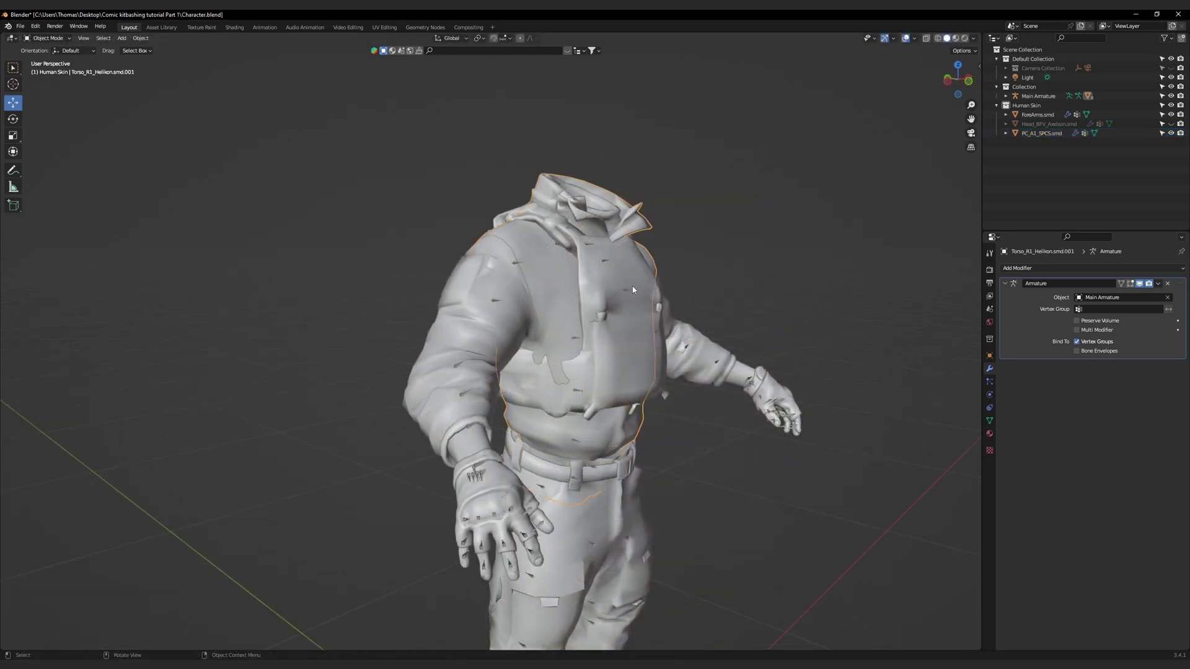
pyautogui.click(631, 267)
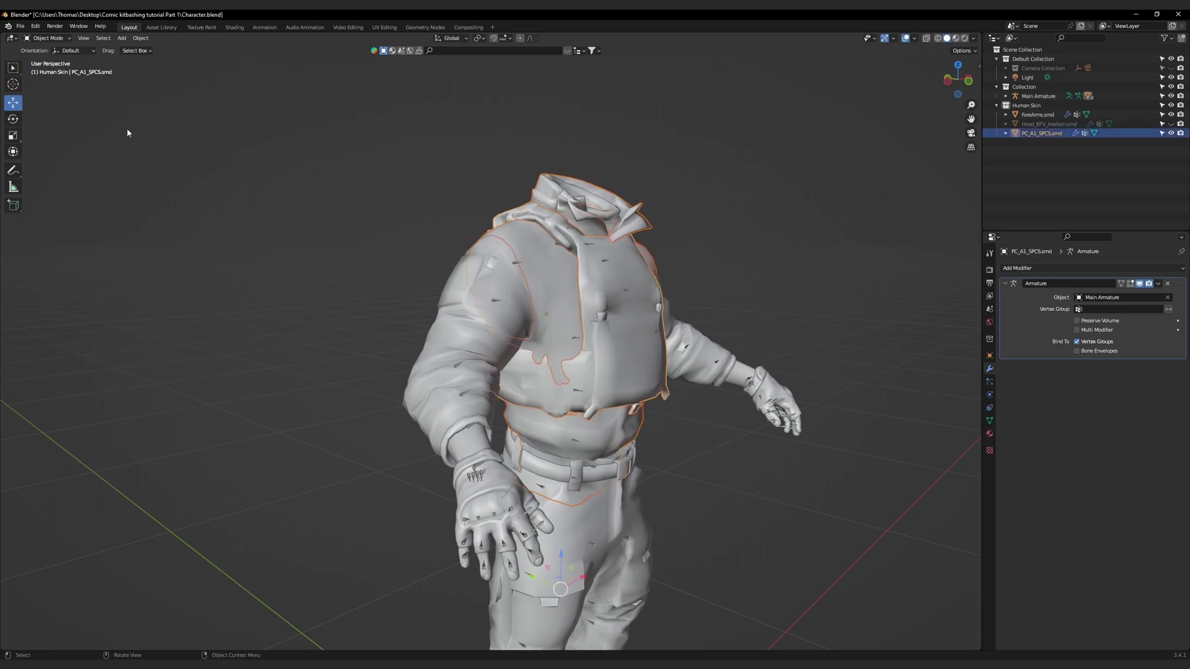
pyautogui.click(50, 38)
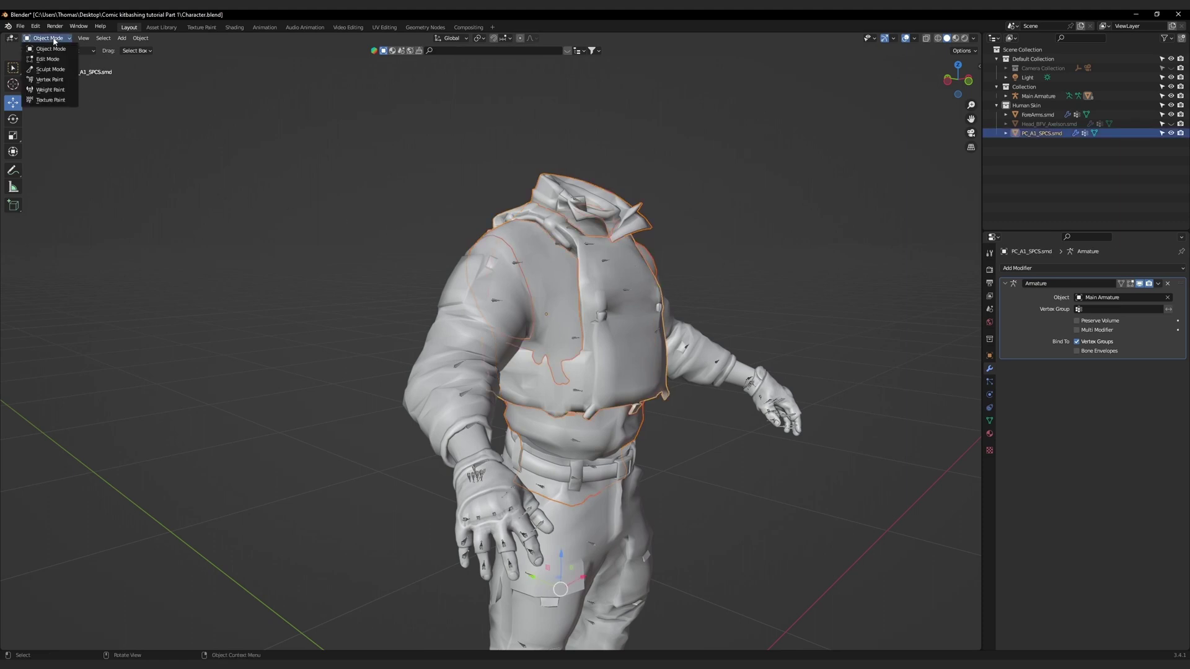
pyautogui.click(50, 89)
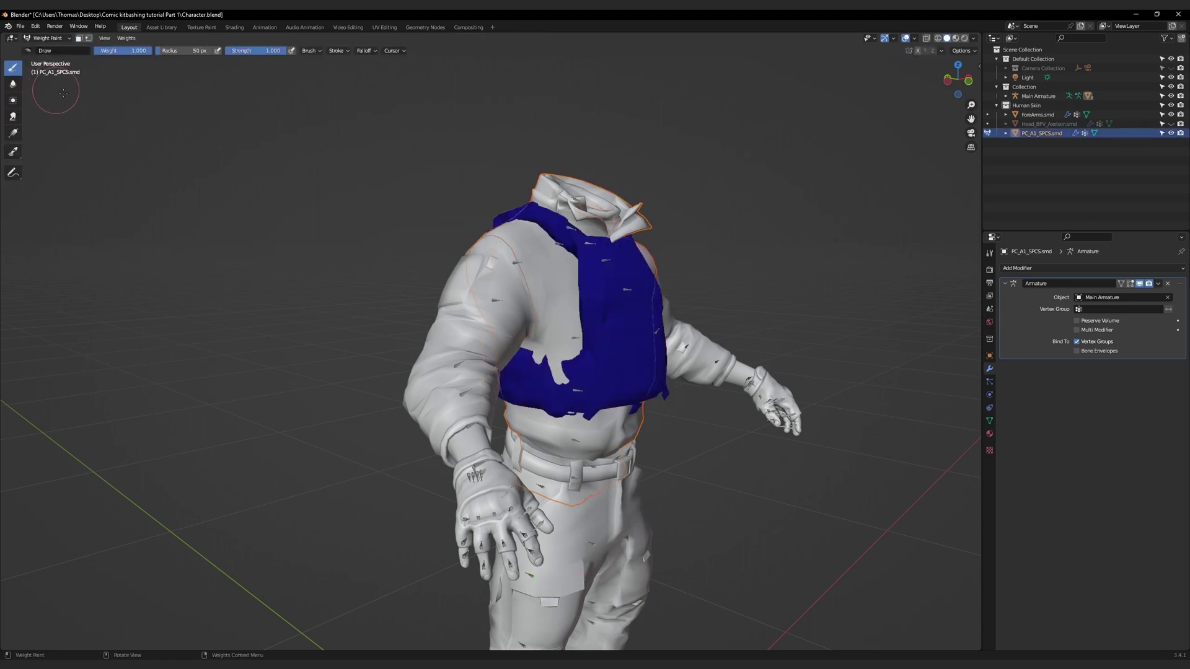
# Step: Run Weights > Transfer Weights with Source Layers Selection set to By Name
pyautogui.click(127, 39)
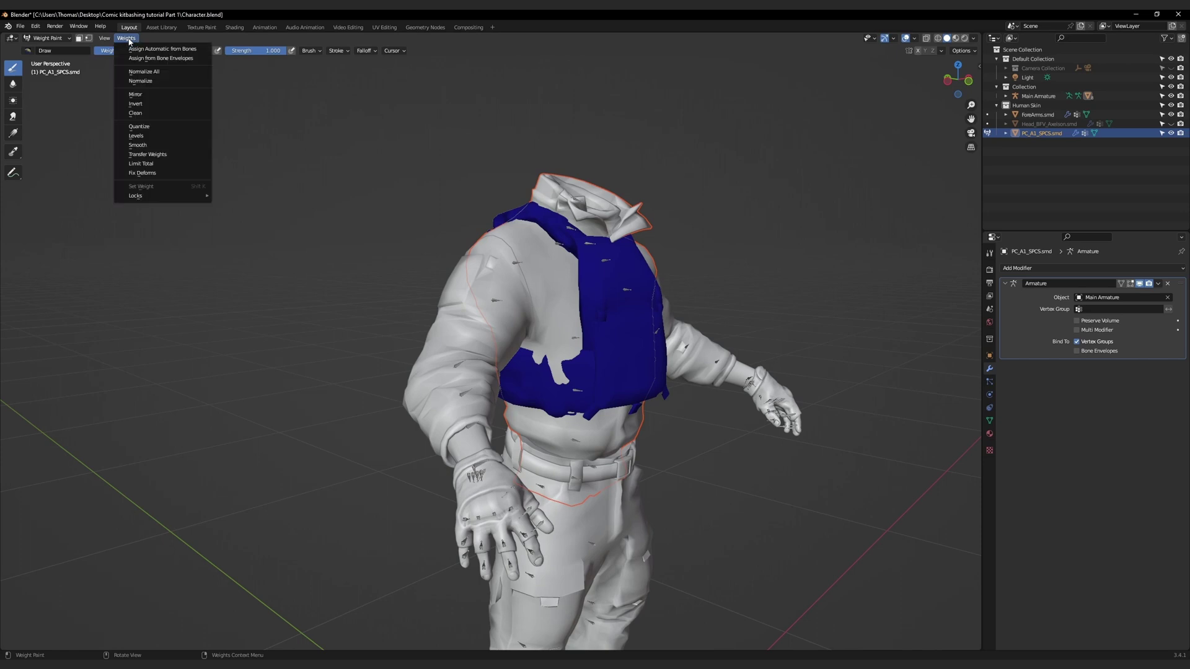
pyautogui.click(156, 156)
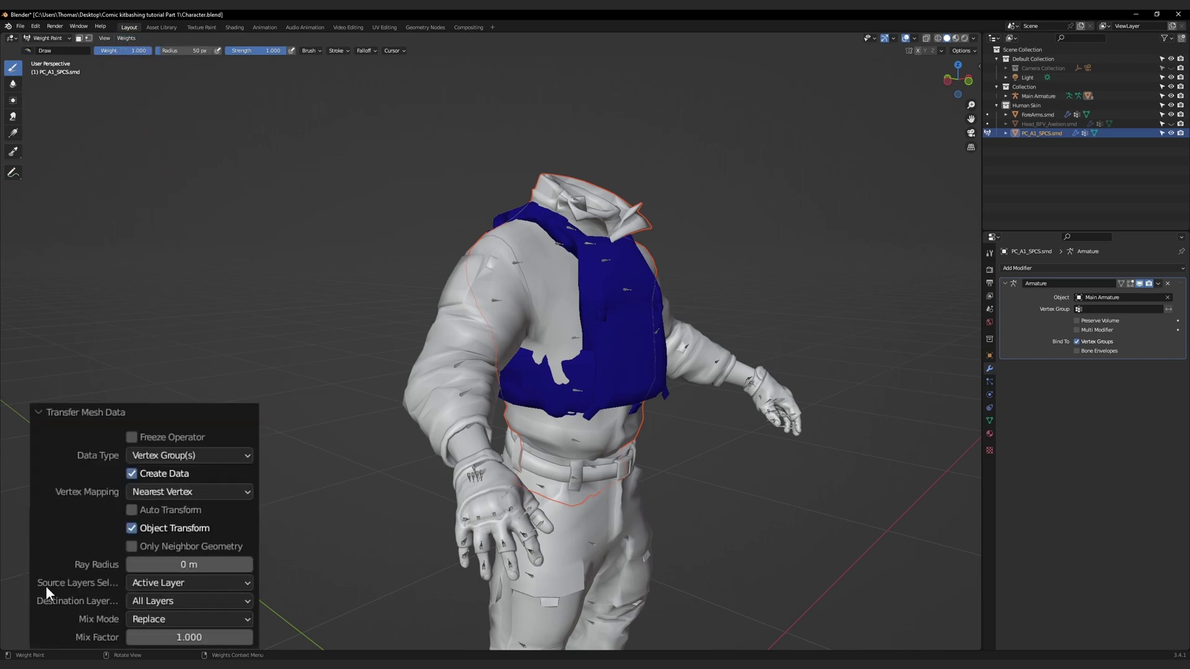
pyautogui.click(162, 587)
pyautogui.click(199, 544)
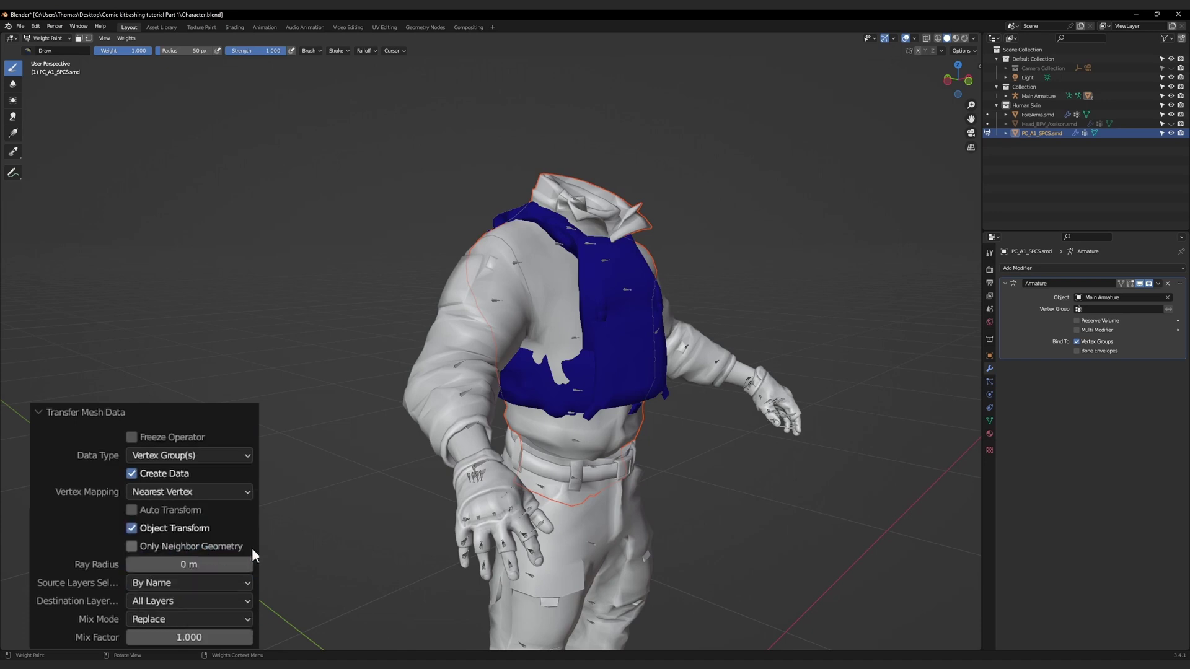
pyautogui.click(50, 38)
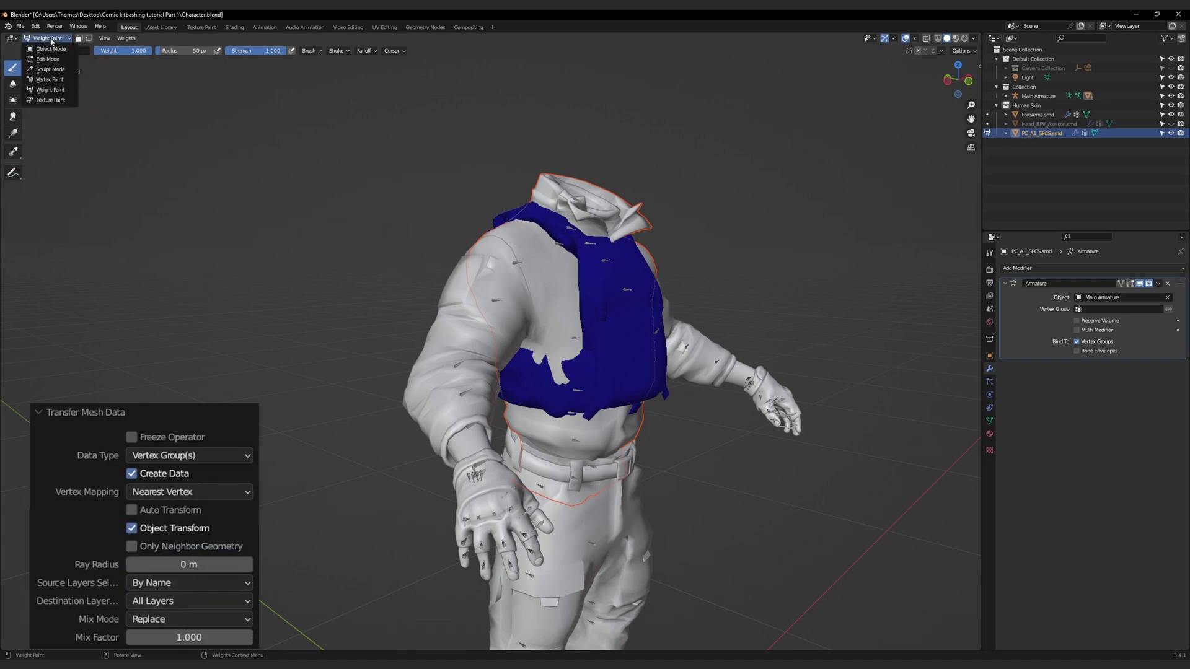
# Step: Put the Main Armature in Pose Mode and tilt the Spine2 chest bone to test the vest
pyautogui.click(51, 49)
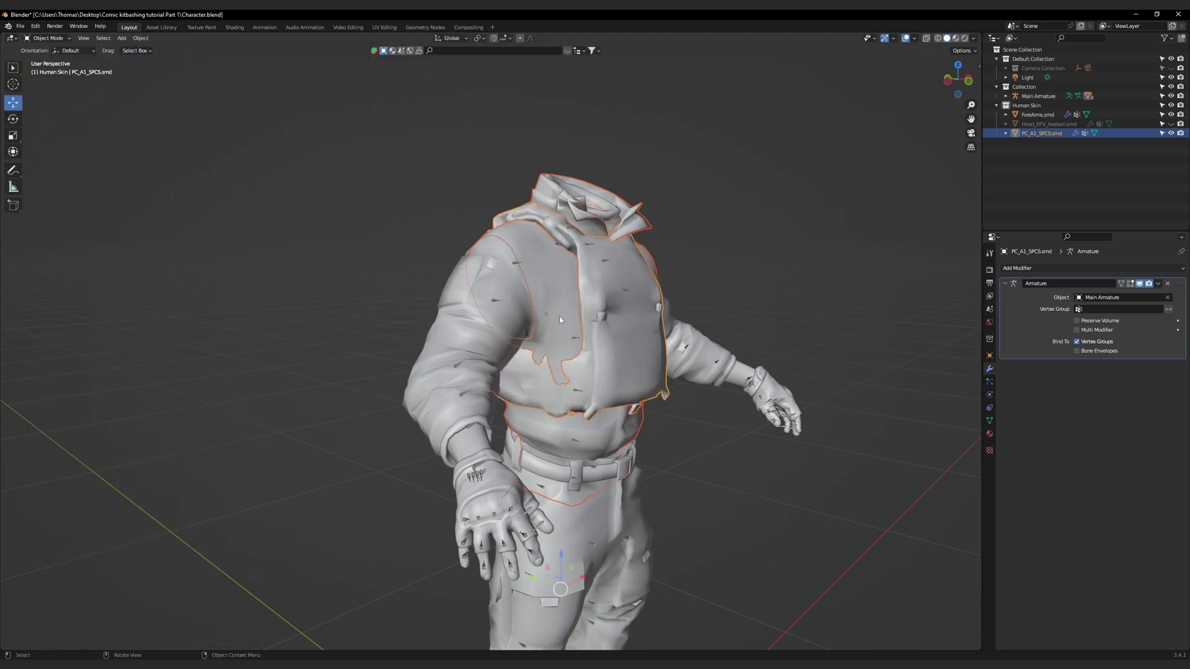
pyautogui.click(577, 338)
pyautogui.hotkey('ctrl', 'Tab')
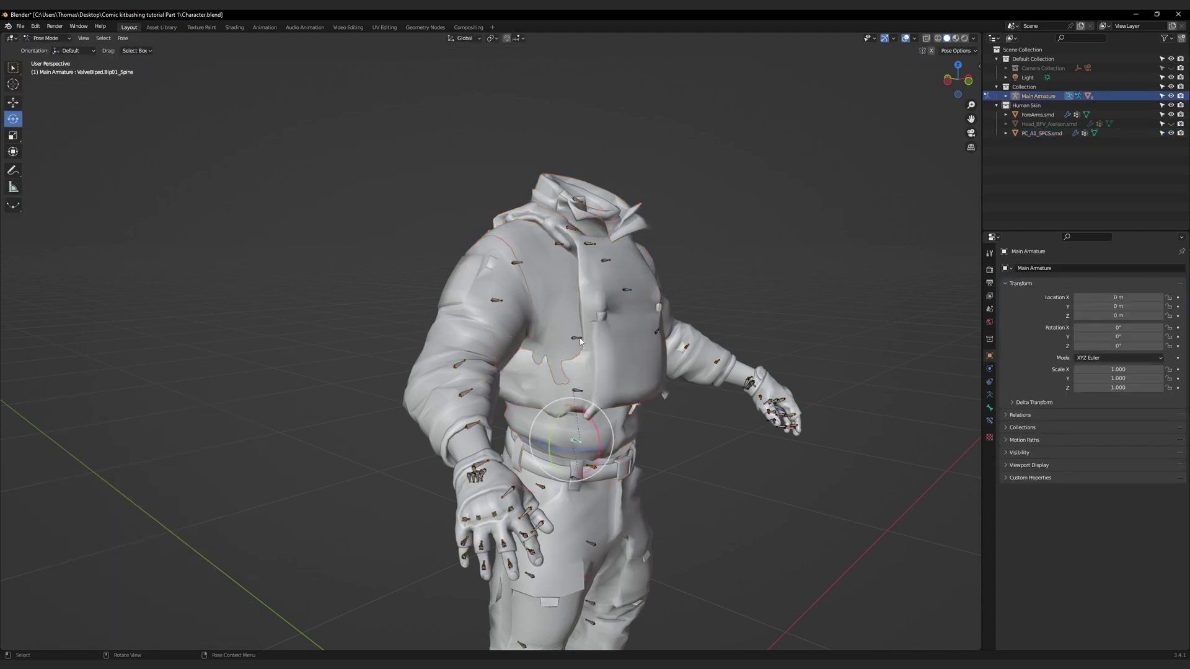
pyautogui.click(580, 341)
pyautogui.press('r')
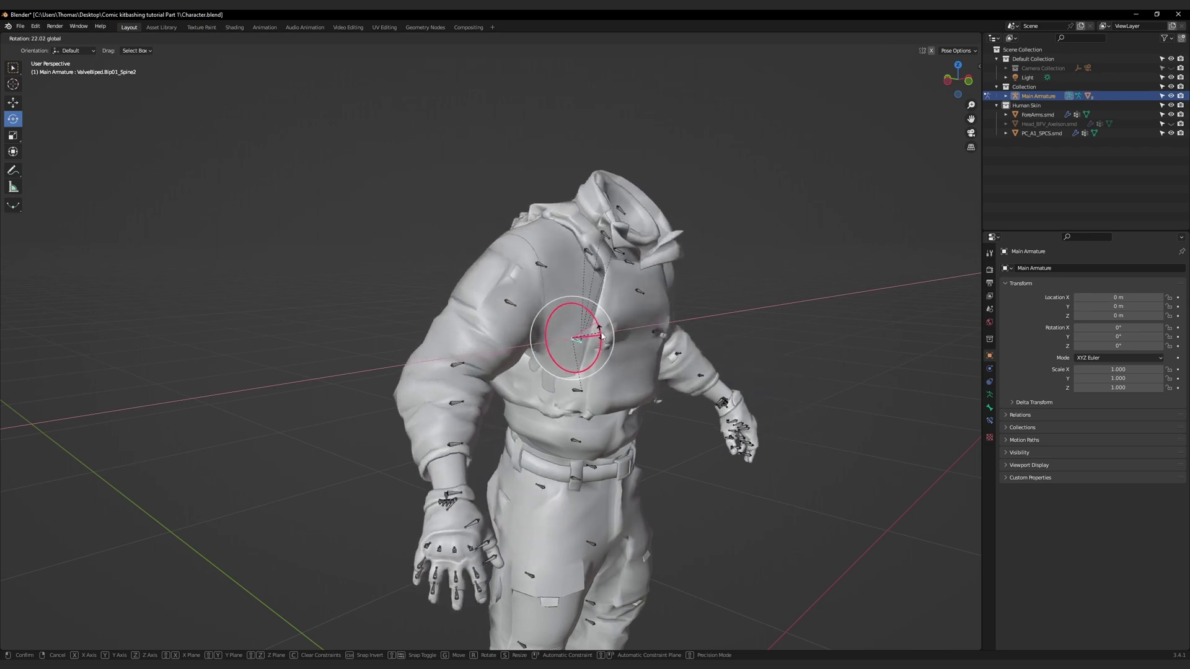
pyautogui.moveTo(601, 333); pyautogui.dragTo(601, 336)
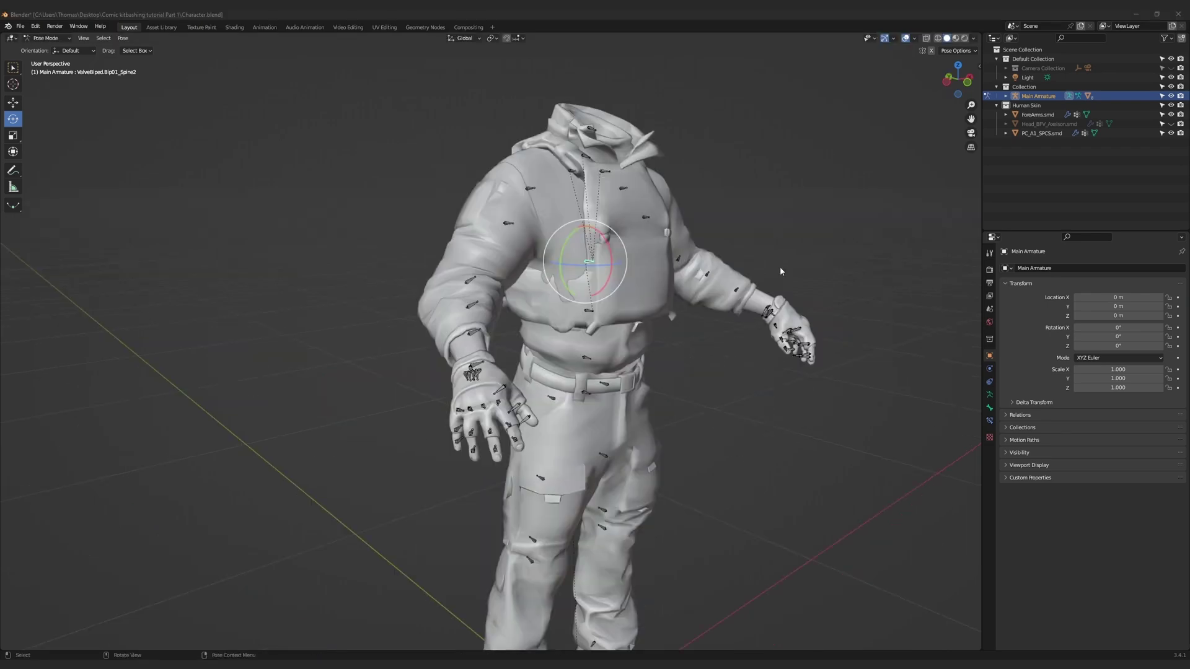
pyautogui.moveTo(780, 267); pyautogui.dragTo(693, 270, button='middle')
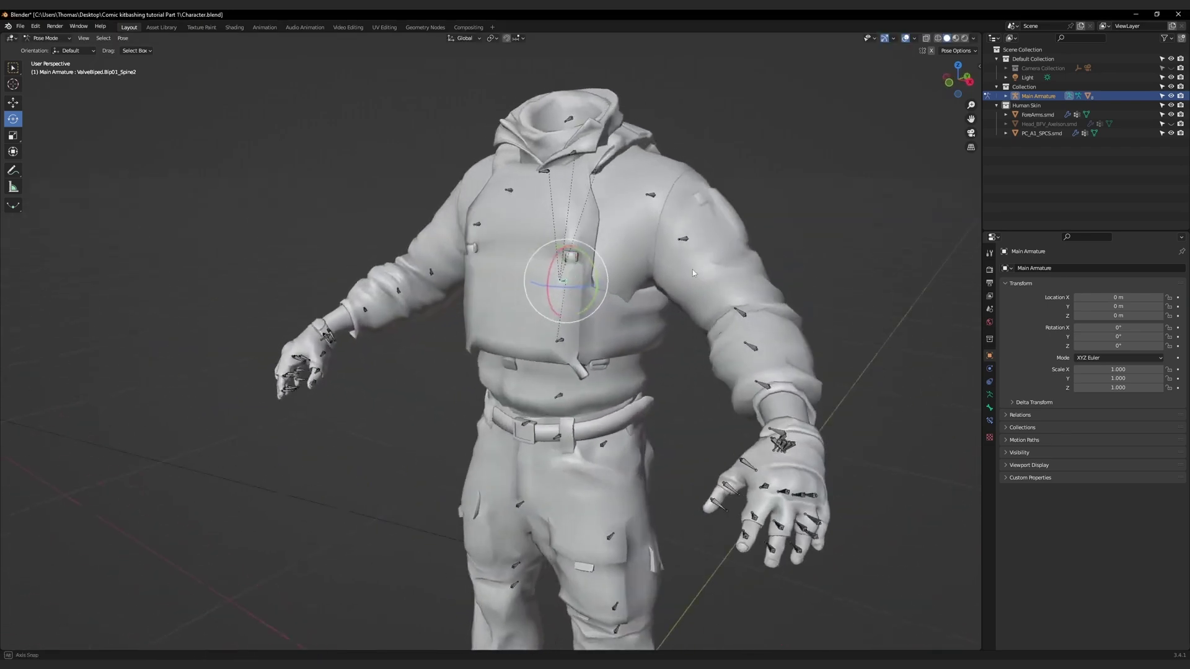
# Step: Test-rotate the Spine1 and Spine2 bones, then undo or cancel both rotations
pyautogui.click(559, 341)
pyautogui.press('r')
pyautogui.press('r')
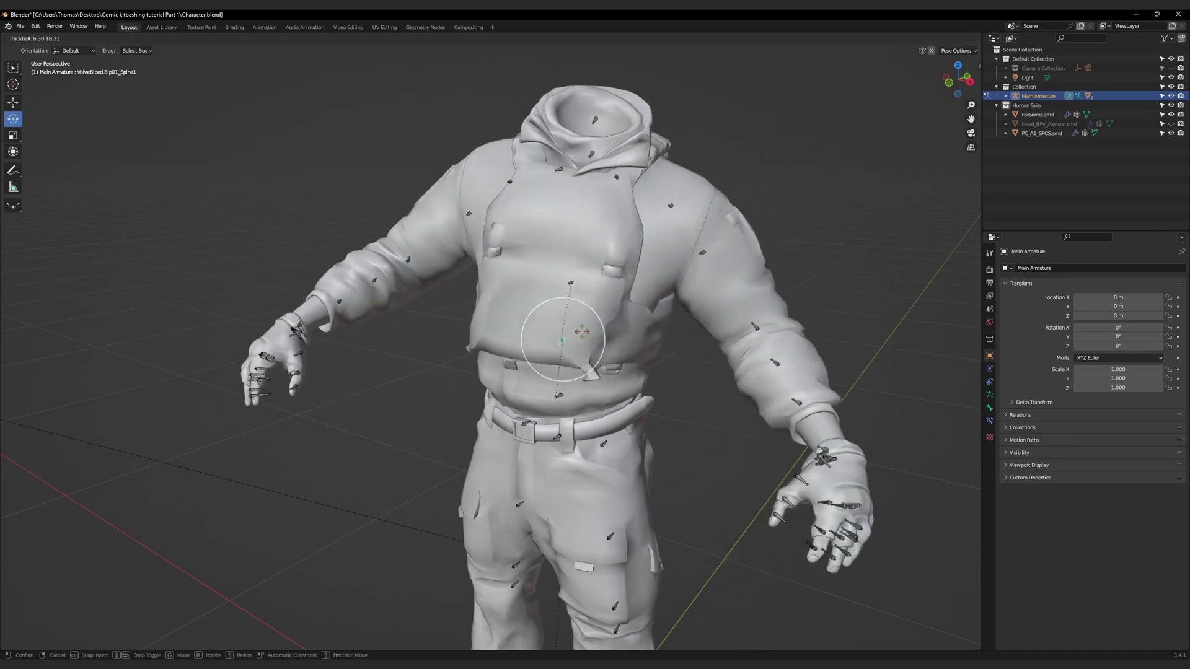
pyautogui.click(574, 339)
pyautogui.hotkey('ctrl', 'z')
pyautogui.click(564, 278)
pyautogui.press('r')
pyautogui.press('r')
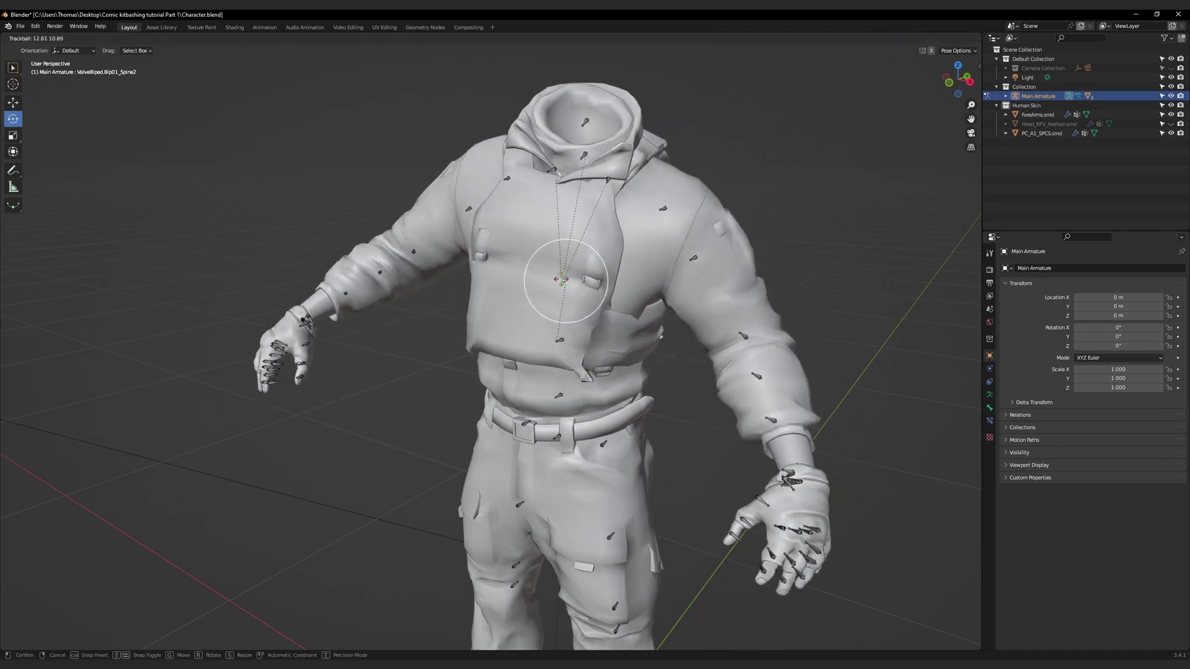
pyautogui.rightClick(554, 292)
pyautogui.moveTo(553, 282); pyautogui.dragTo(571, 270, button='middle')
# Step: Trial-rotate the right and left clavicle bones, cancelling each rotation
pyautogui.click(558, 170)
pyautogui.press('r')
pyautogui.press('r')
pyautogui.rightClick(549, 147)
pyautogui.click(611, 168)
pyautogui.press('r')
pyautogui.press('r')
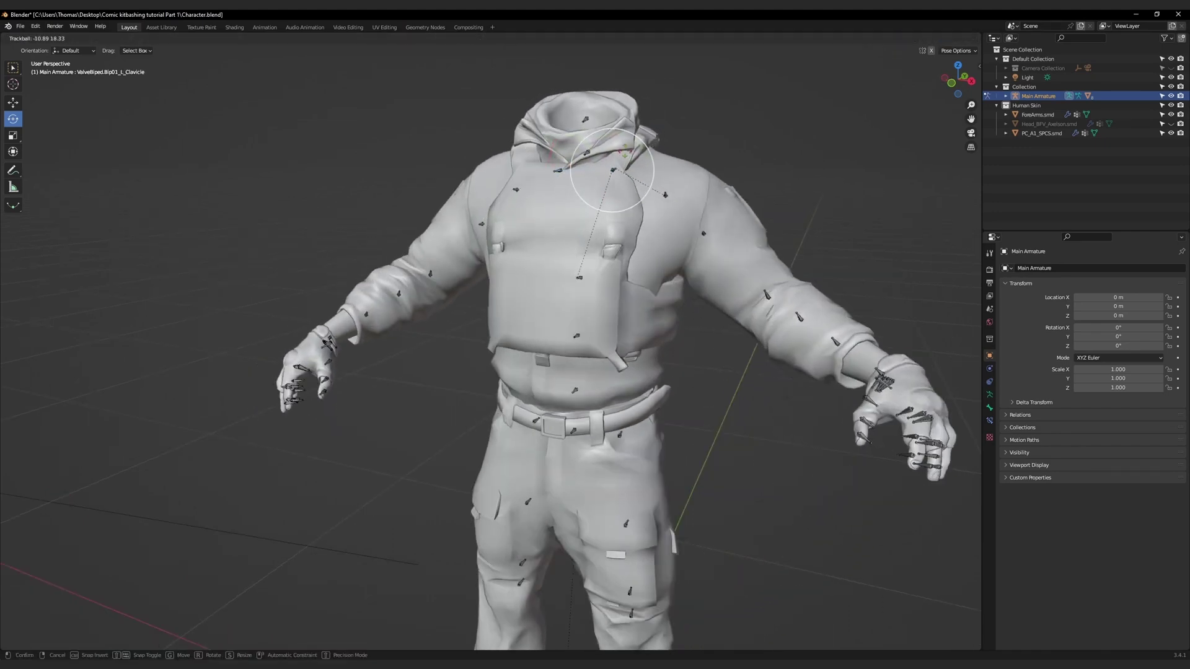
pyautogui.rightClick(626, 154)
# Step: Trackball-rotate the left upper arm, undo it, then swing the arm to check vest deformation
pyautogui.click(671, 194)
pyautogui.press('r')
pyautogui.press('r')
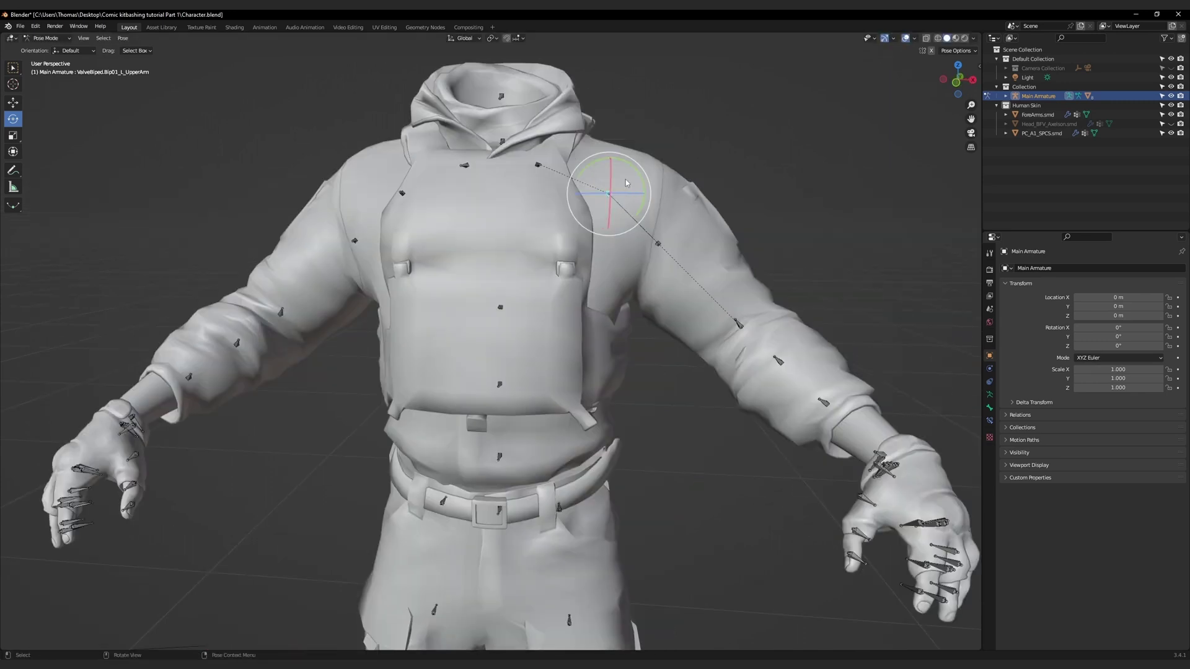
pyautogui.press('r')
pyautogui.press('r')
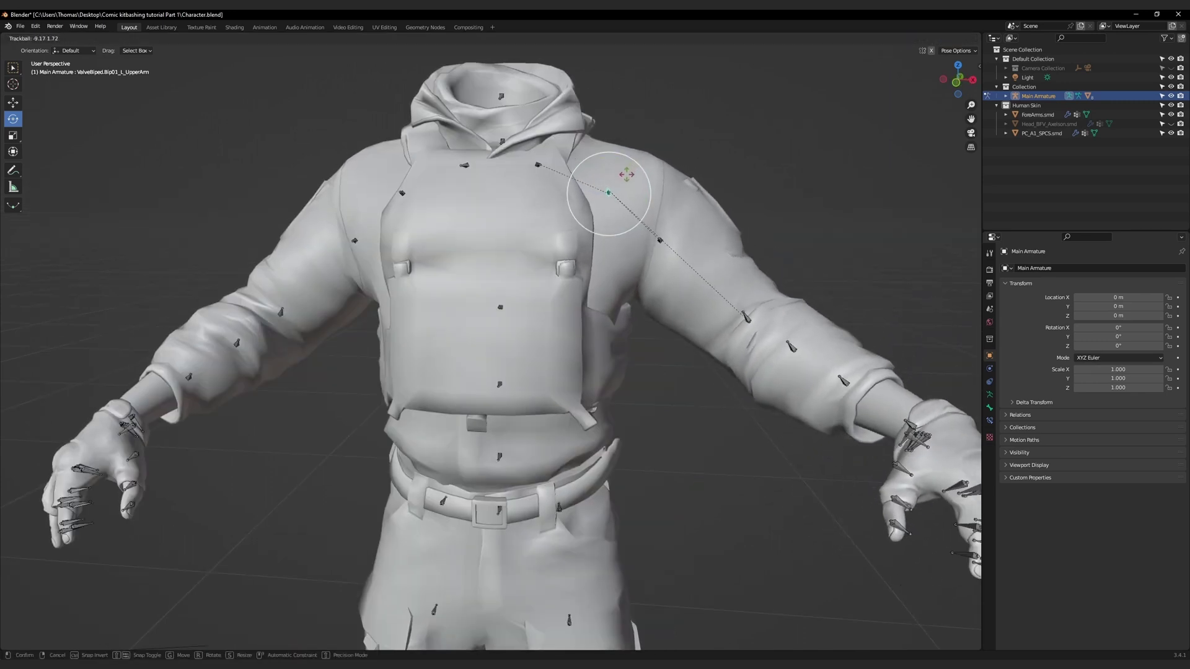
pyautogui.click(632, 181)
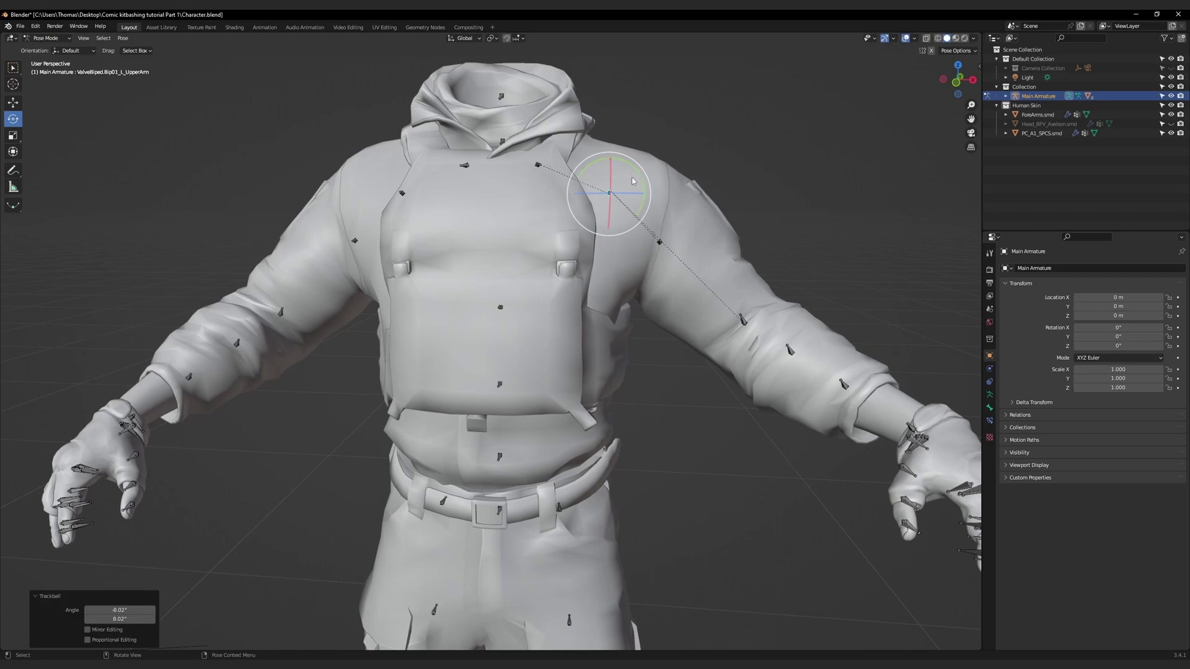
pyautogui.hotkey('ctrl', 'z')
pyautogui.moveTo(613, 245); pyautogui.dragTo(589, 248, button='middle')
pyautogui.scroll(-1, 589, 248)
pyautogui.moveTo(635, 206)
pyautogui.mouseDown()
pyautogui.moveTo(640, 215)
pyautogui.moveTo(643, 194)
pyautogui.mouseUp()
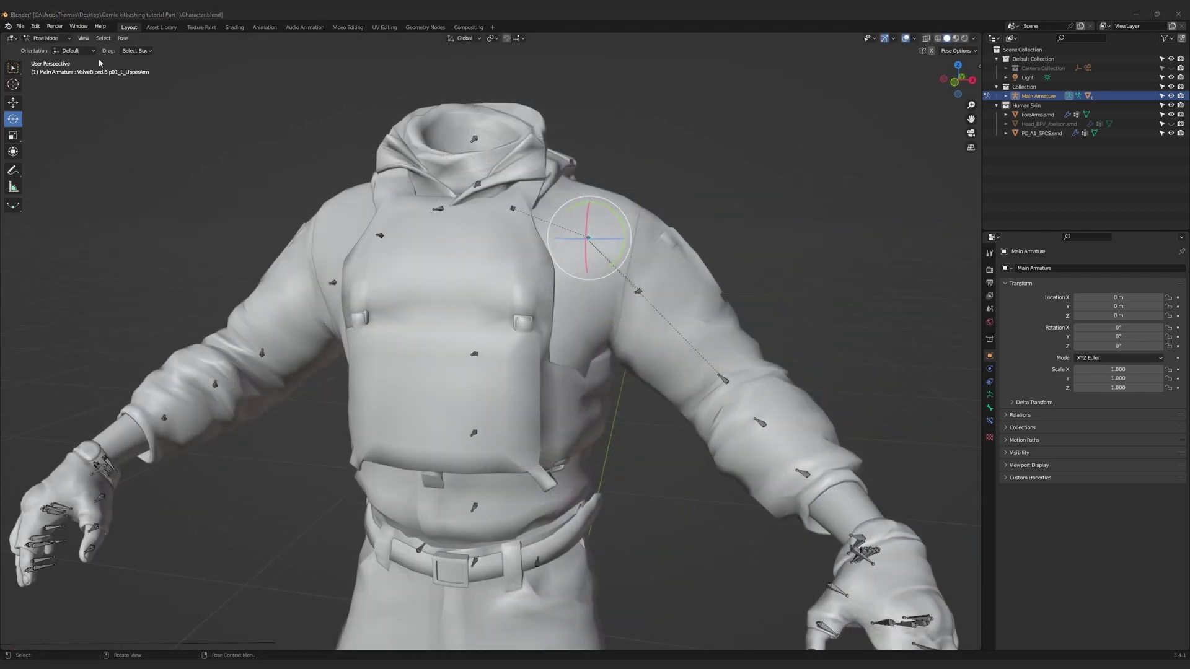
# Step: Return to Object Mode and put the plate carrier vest into Weight Paint mode
pyautogui.click(49, 39)
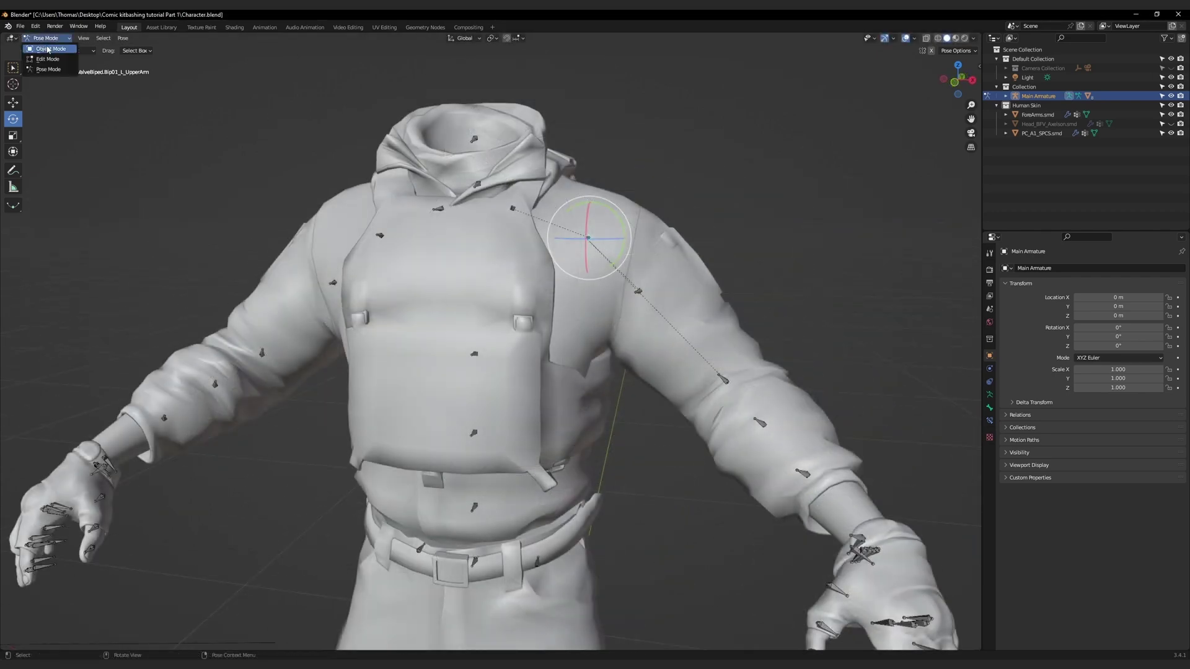
pyautogui.click(47, 49)
pyautogui.keyDown('shift'); pyautogui.click(470, 259); pyautogui.keyUp('shift')
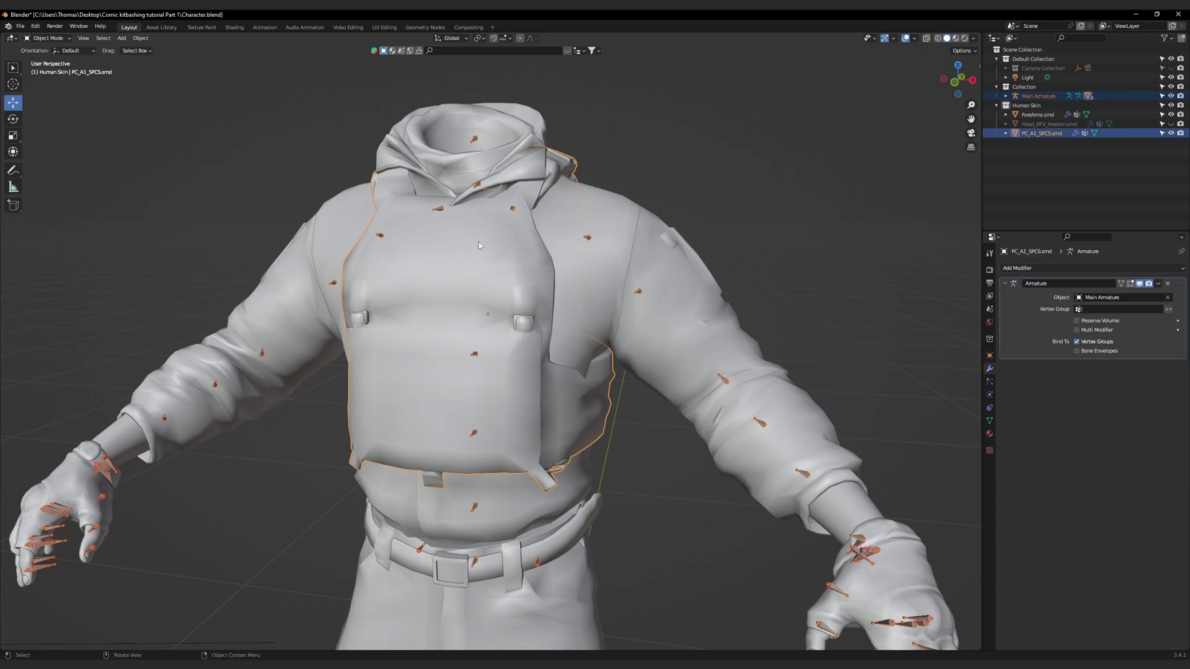
pyautogui.click(55, 39)
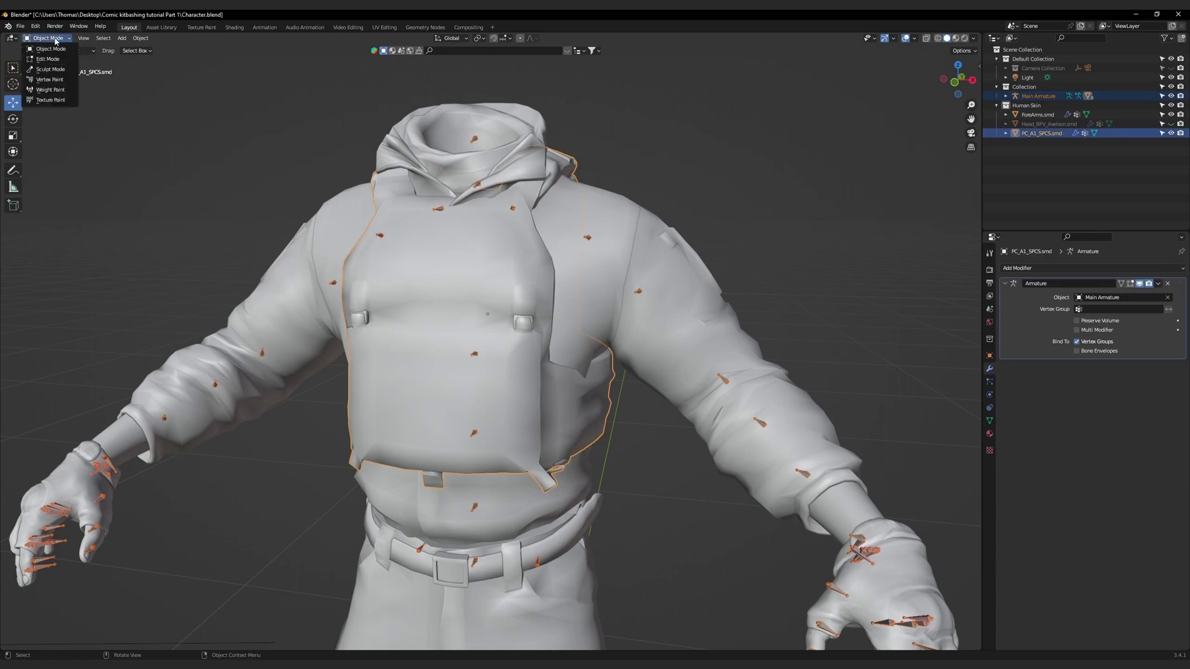
pyautogui.click(48, 91)
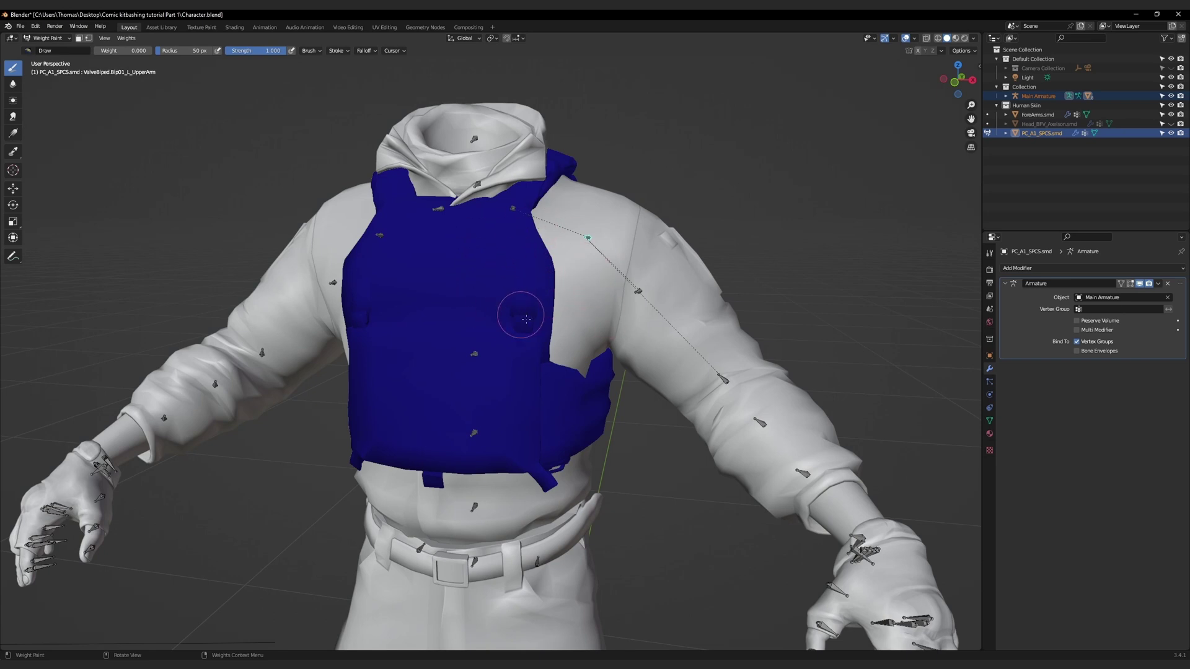
# Step: Display the vest's LeftArmRoll, then LeftArm_Phys_Base01 weights, and view the back of the character
pyautogui.moveTo(627, 193); pyautogui.dragTo(633, 152, button='middle')
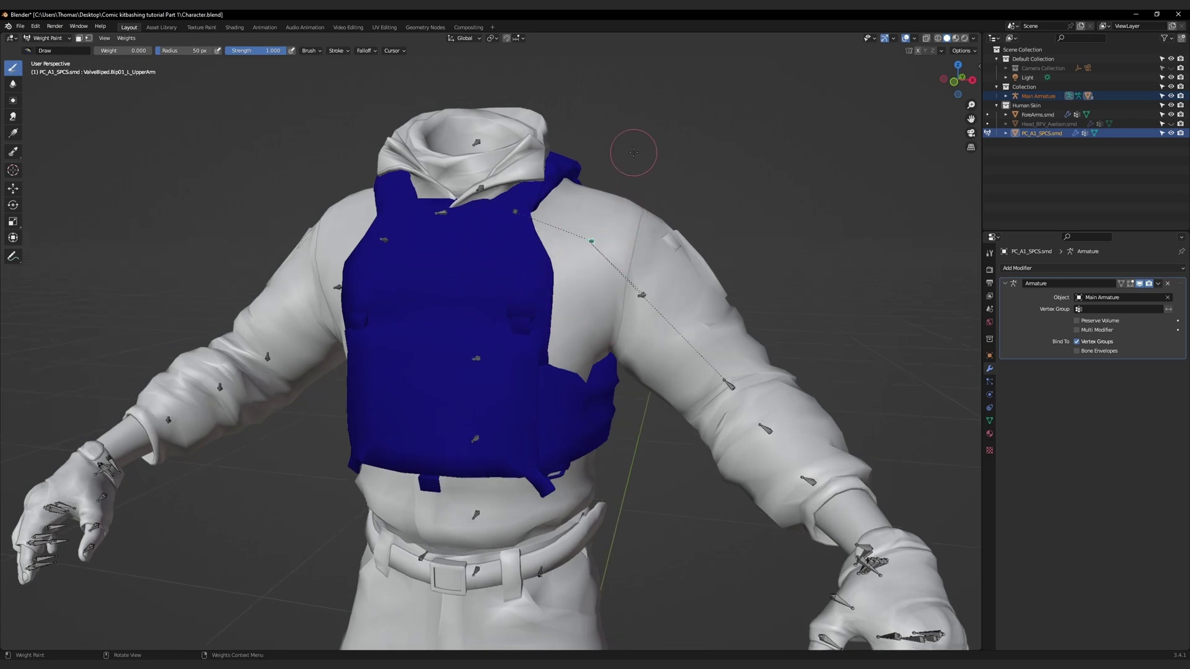
pyautogui.keyDown('ctrl'); pyautogui.click(643, 295); pyautogui.keyUp('ctrl')
pyautogui.moveTo(672, 220)
pyautogui.mouseDown(button='middle')
pyautogui.moveTo(655, 227)
pyautogui.moveTo(671, 228)
pyautogui.mouseUp(button='middle')
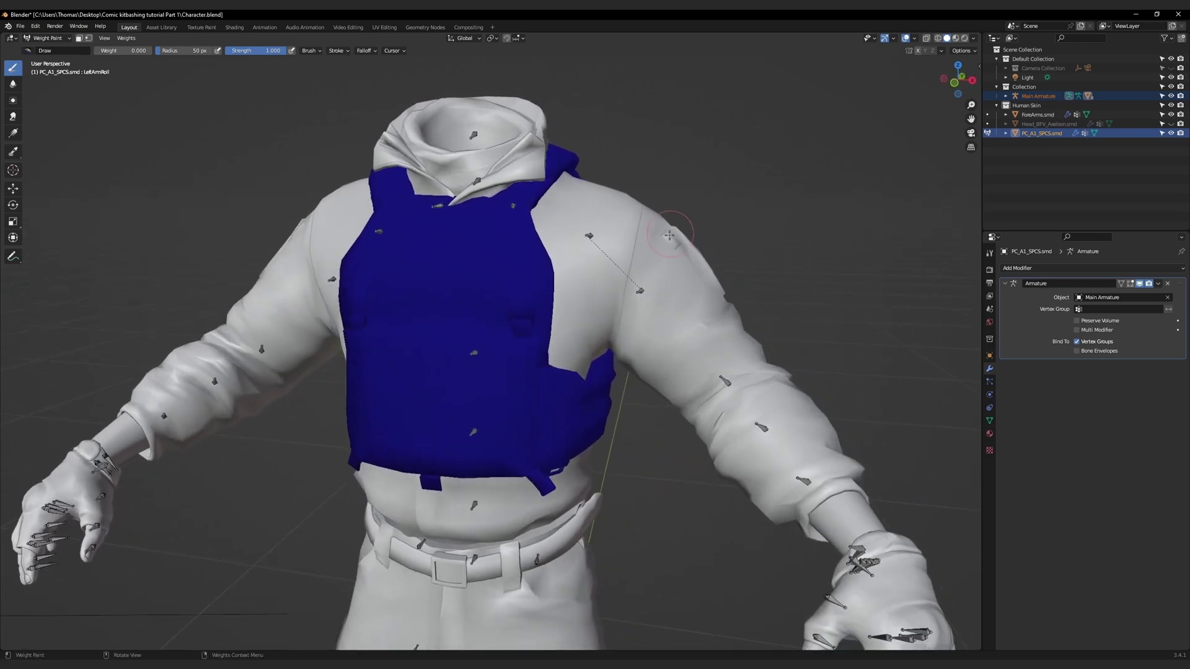
pyautogui.keyDown('ctrl'); pyautogui.click(641, 291); pyautogui.keyUp('ctrl')
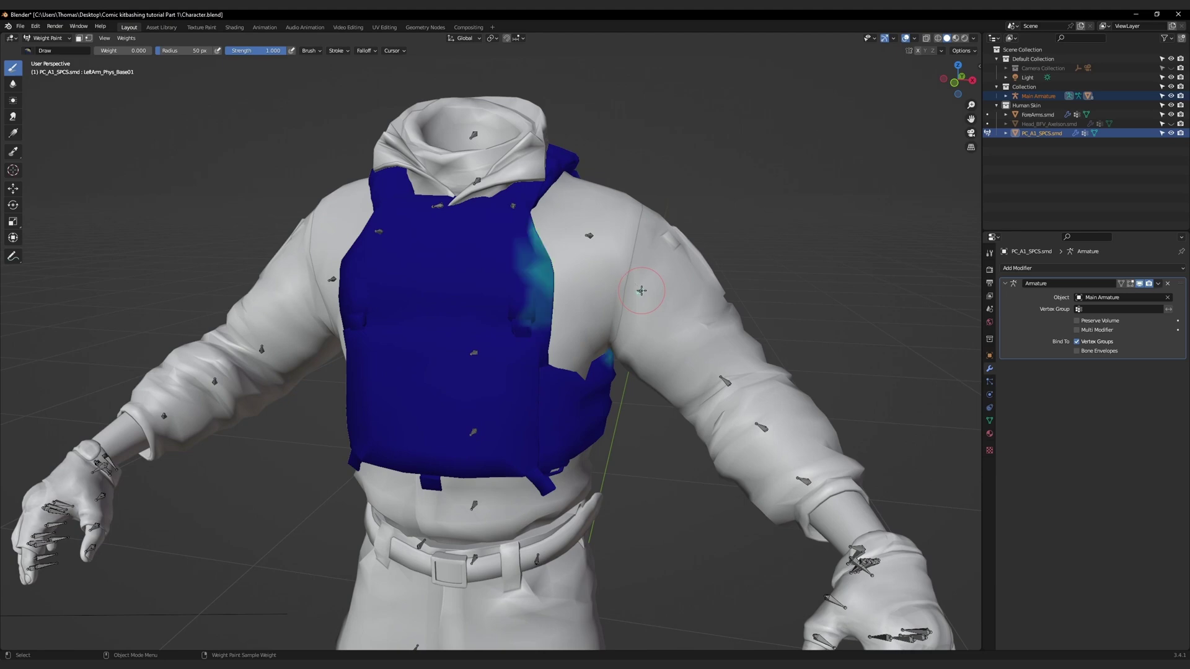
pyautogui.moveTo(647, 243); pyautogui.dragTo(577, 246, button='middle')
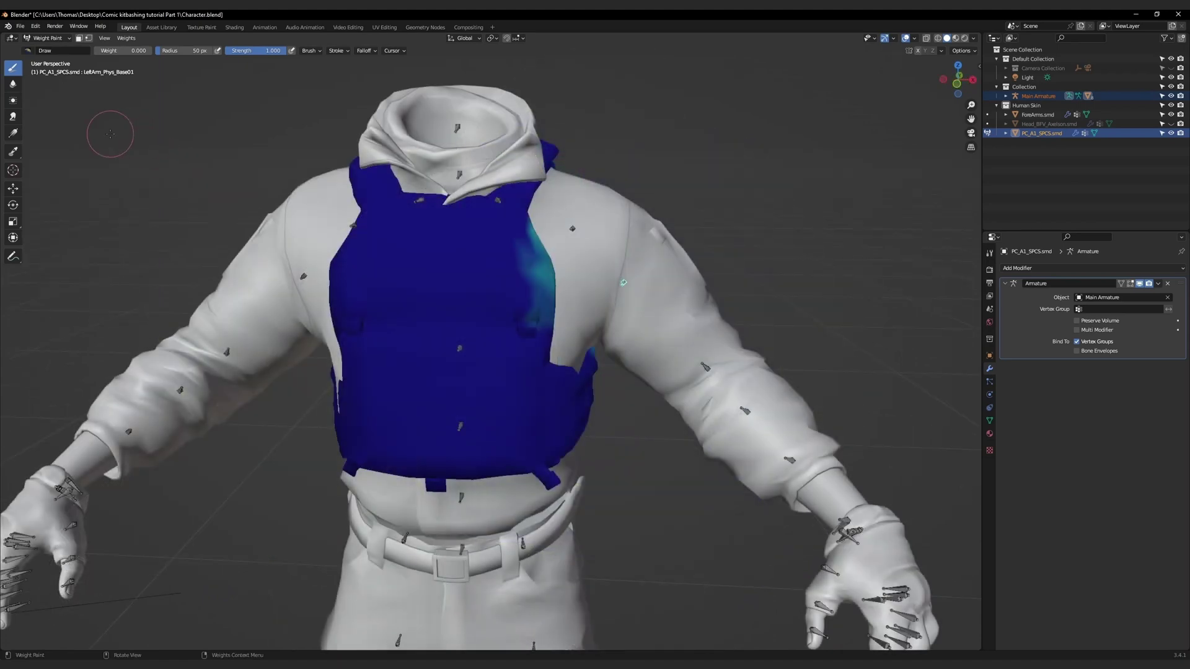
# Step: Use the Gradient tool at weight 0 to clear the cyan shoulder weights across the torso
pyautogui.moveTo(107, 51); pyautogui.dragTo(162, 51)
pyautogui.click(13, 133)
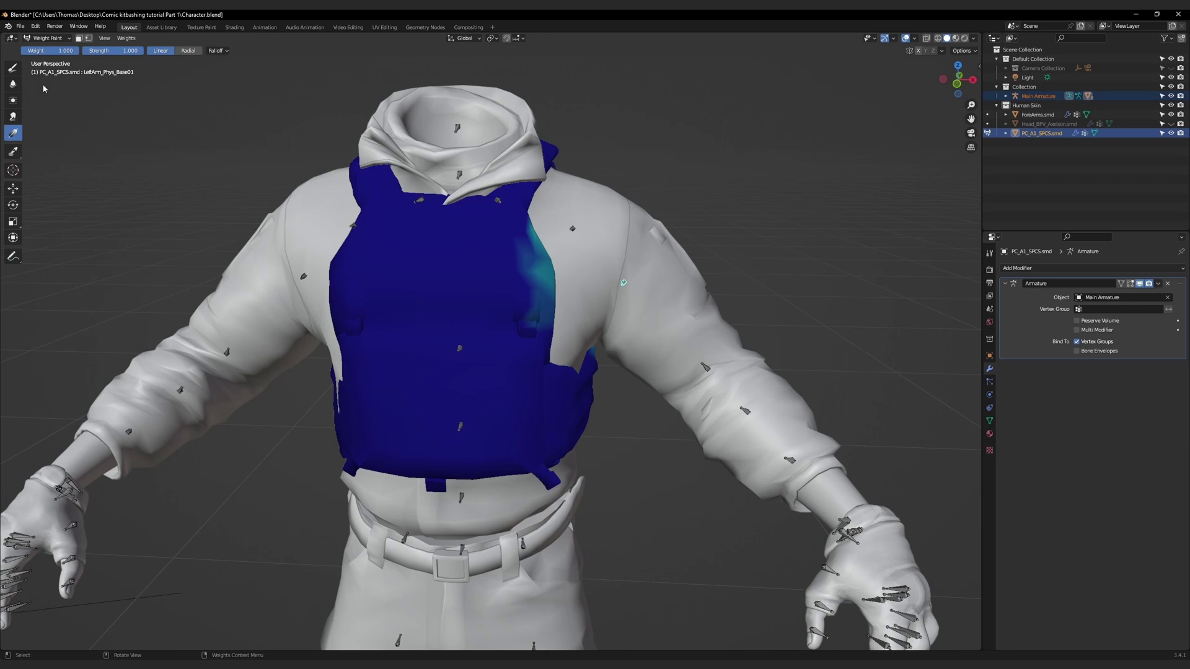
pyautogui.click(62, 52)
pyautogui.write('0')
pyautogui.press('Return')
pyautogui.moveTo(575, 260); pyautogui.dragTo(93, 246)
# Step: Rotate the spine bone forward to check how the vest deforms
pyautogui.moveTo(94, 246); pyautogui.dragTo(605, 214, button='middle')
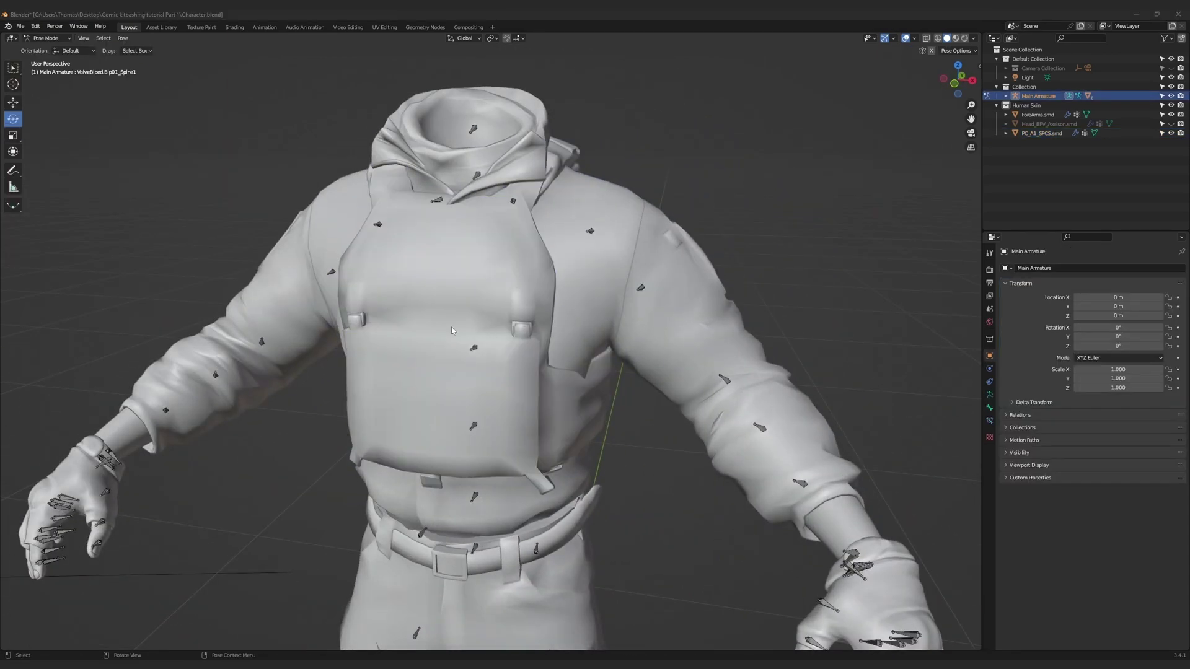
pyautogui.moveTo(451, 328); pyautogui.dragTo(600, 371, button='middle')
pyautogui.moveTo(607, 357); pyautogui.dragTo(581, 344)
pyautogui.moveTo(581, 344); pyautogui.dragTo(543, 362, button='middle')
pyautogui.moveTo(513, 368); pyautogui.dragTo(516, 358)
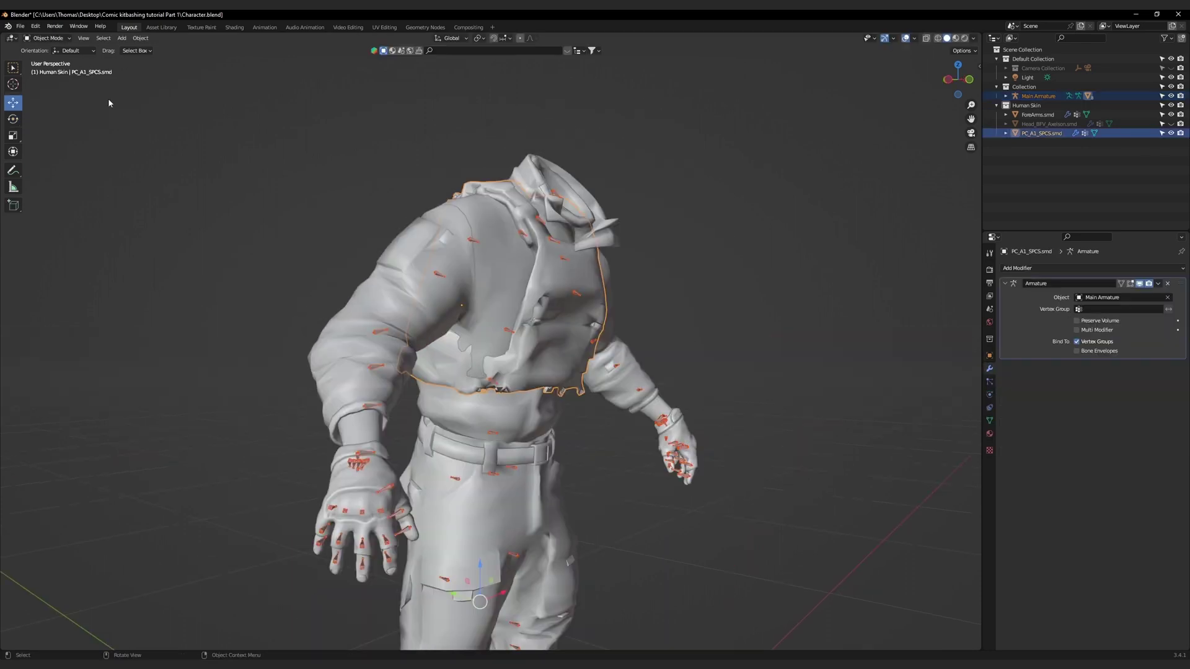
# Step: Return the vest to Weight Paint and inspect the Spine2 and Bip01_Spine weight maps
pyautogui.click(46, 38)
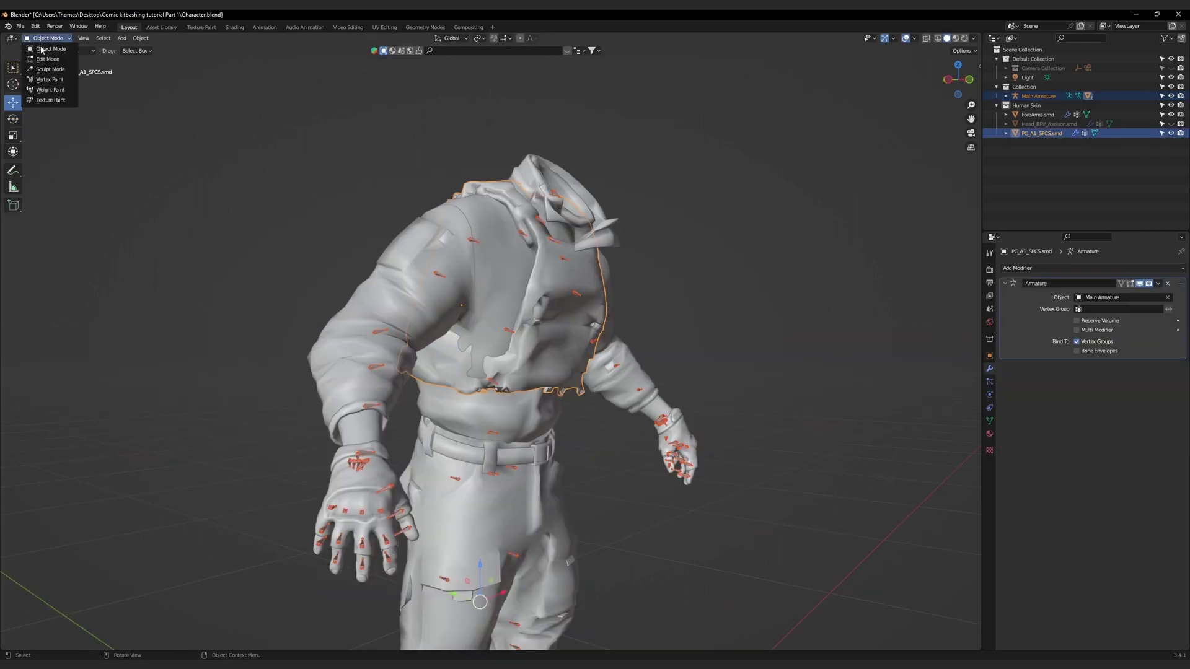
pyautogui.click(52, 90)
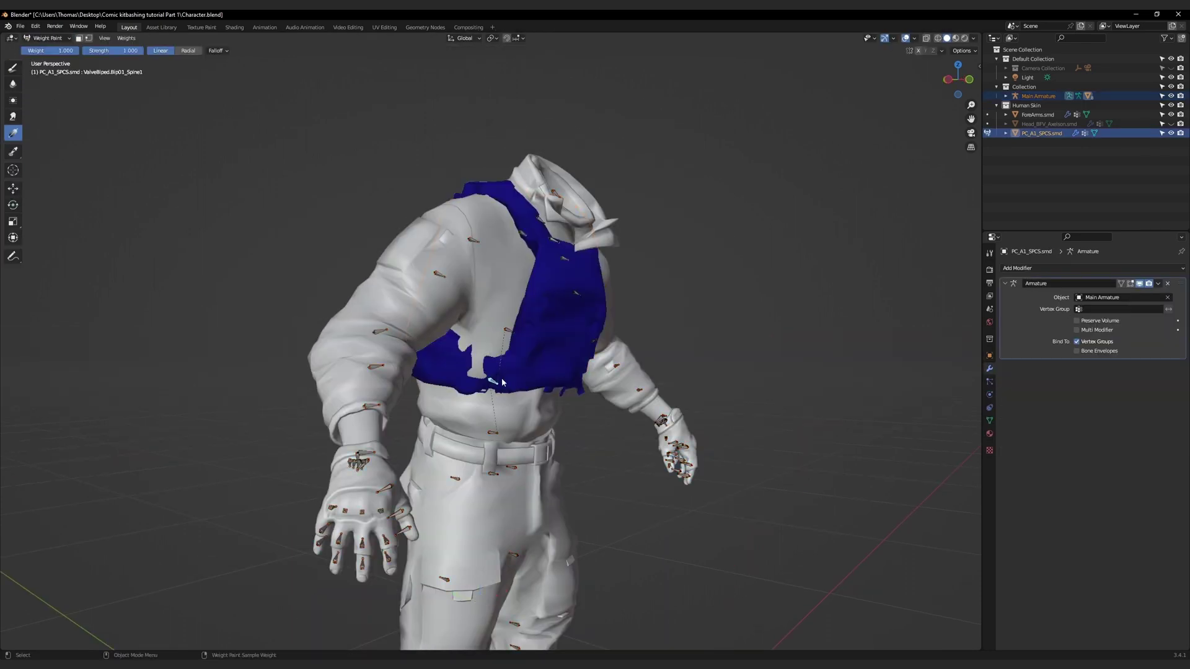
pyautogui.keyDown('ctrl'); pyautogui.click(508, 330); pyautogui.keyUp('ctrl')
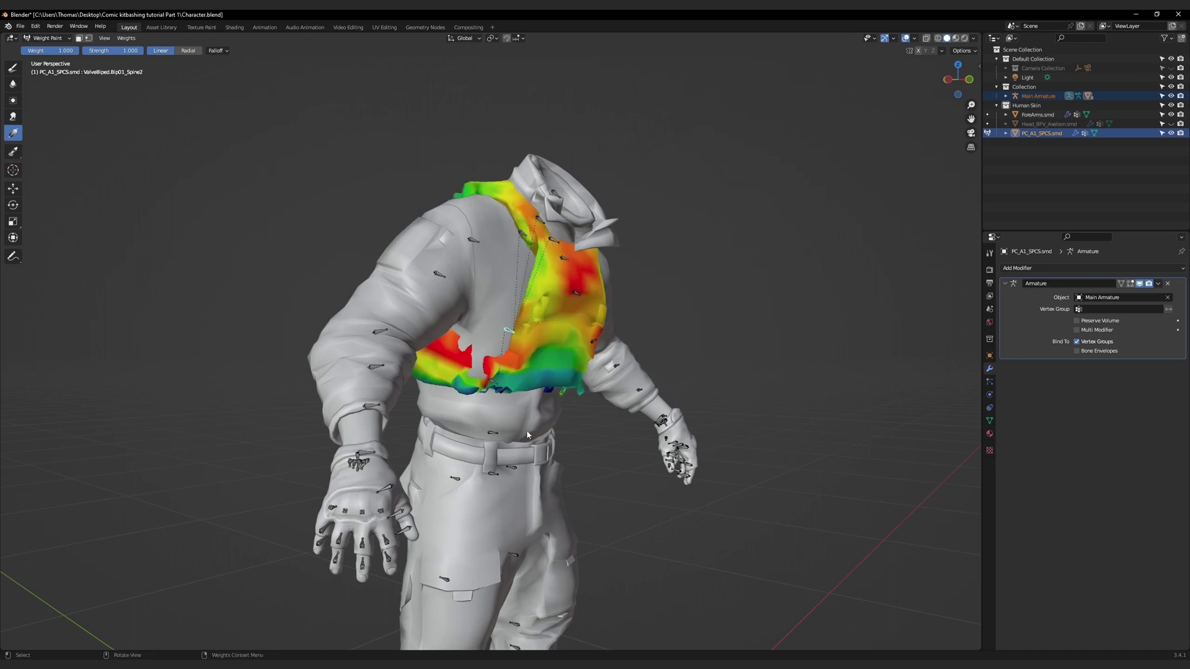
pyautogui.scroll(1, 544, 392)
pyautogui.moveTo(546, 388)
pyautogui.mouseDown(button='middle')
pyautogui.moveTo(561, 350)
pyautogui.moveTo(486, 373)
pyautogui.mouseUp(button='middle')
pyautogui.keyDown('ctrl'); pyautogui.click(594, 468); pyautogui.keyUp('ctrl')
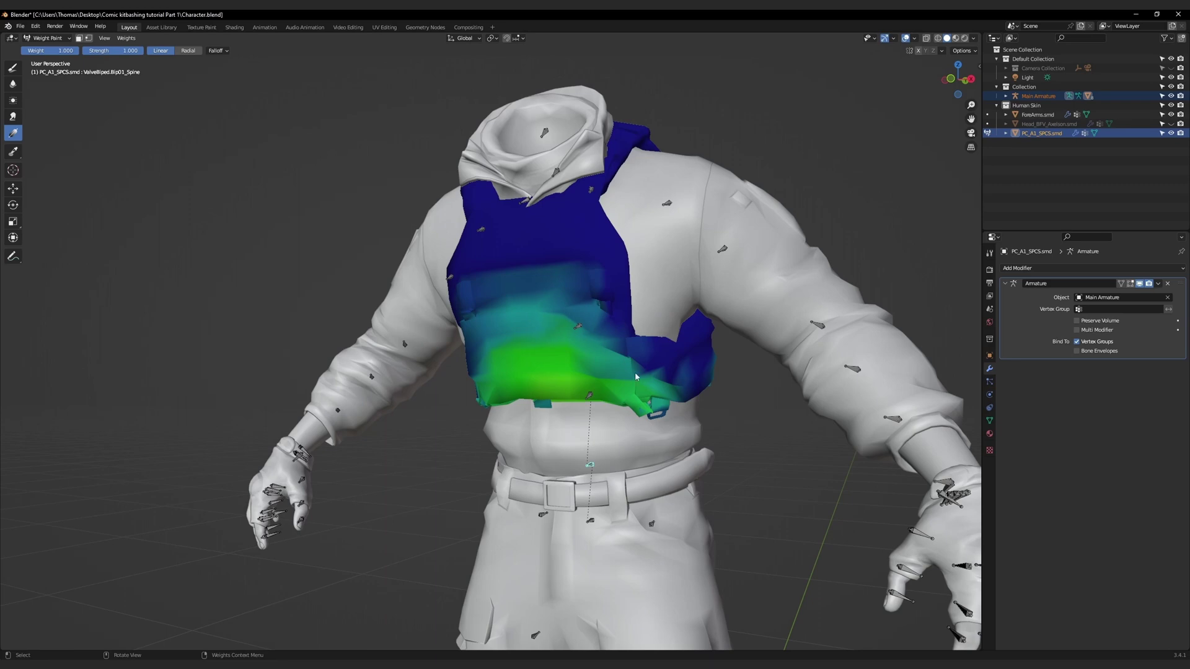
pyautogui.moveTo(570, 336)
pyautogui.mouseDown(button='middle')
pyautogui.moveTo(562, 312)
pyautogui.moveTo(541, 314)
pyautogui.moveTo(555, 339)
pyautogui.mouseUp(button='middle')
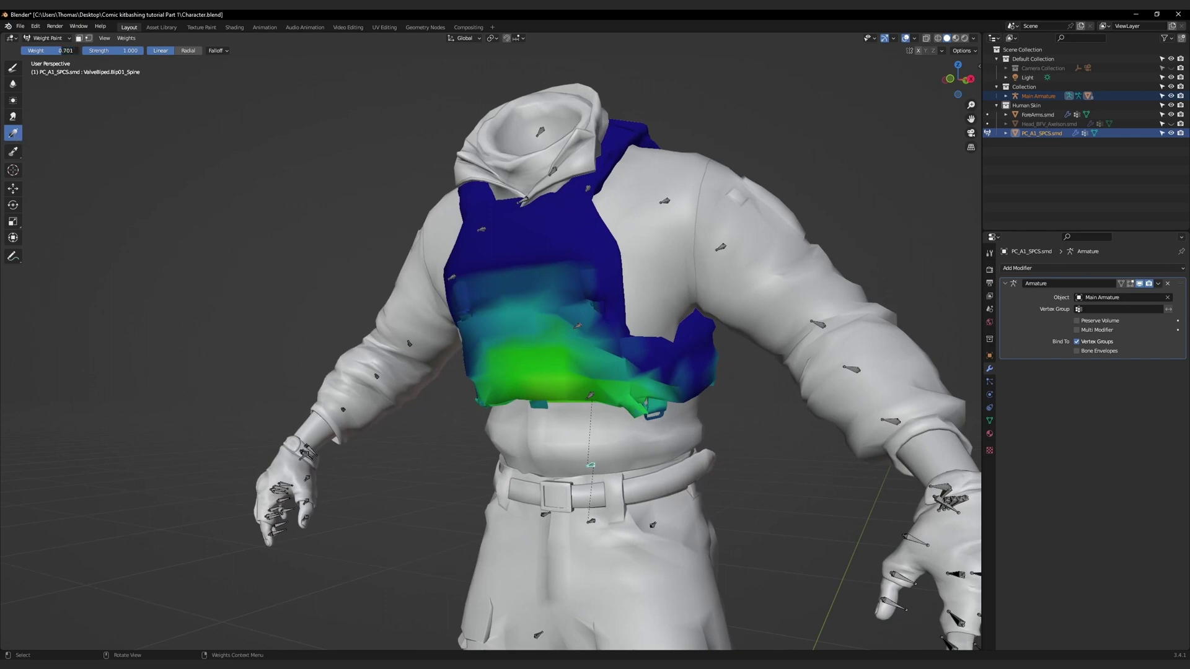
# Step: Lay a zero-weight gradient from the waist, fading the vest's weights out past the collar
pyautogui.moveTo(61, 51); pyautogui.dragTo(22, 51)
pyautogui.scroll(-2, 496, 397)
pyautogui.moveTo(490, 413); pyautogui.dragTo(540, 409, button='middle')
pyautogui.moveTo(512, 434); pyautogui.dragTo(530, 48)
pyautogui.moveTo(516, 232); pyautogui.dragTo(516, 318, button='middle')
# Step: Show the Spine2 weights and drag a gradient up the torso in Left Ortho view
pyautogui.keyDown('ctrl'); pyautogui.click(455, 321); pyautogui.keyUp('ctrl')
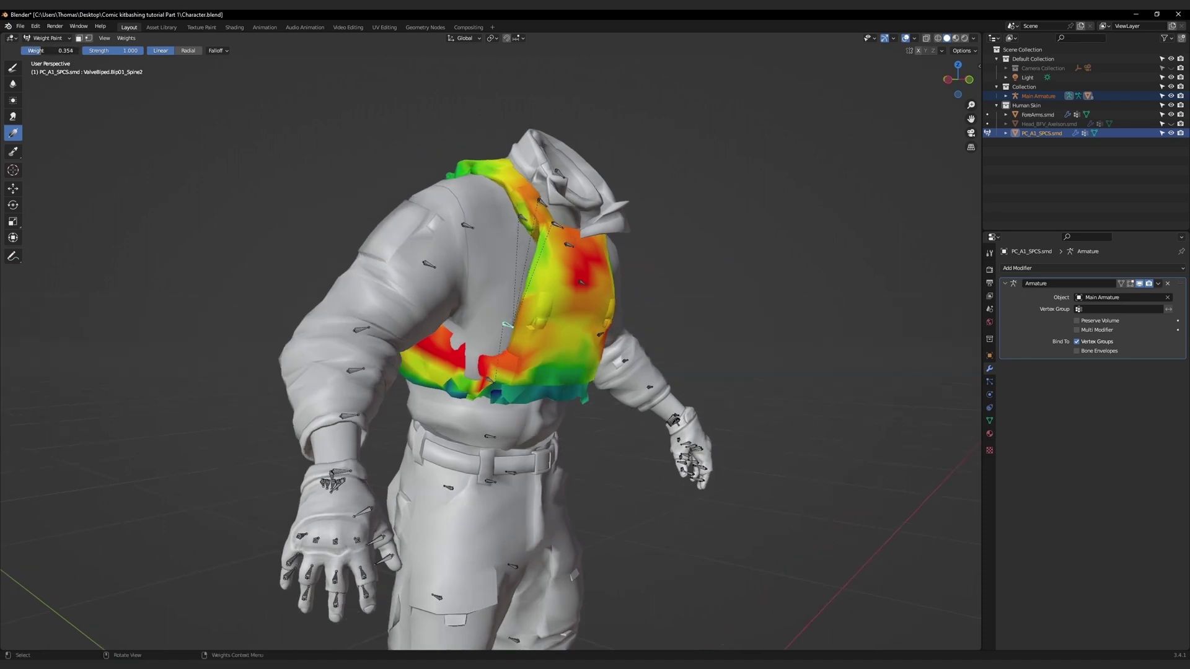
pyautogui.press('ctrl+KP_3')
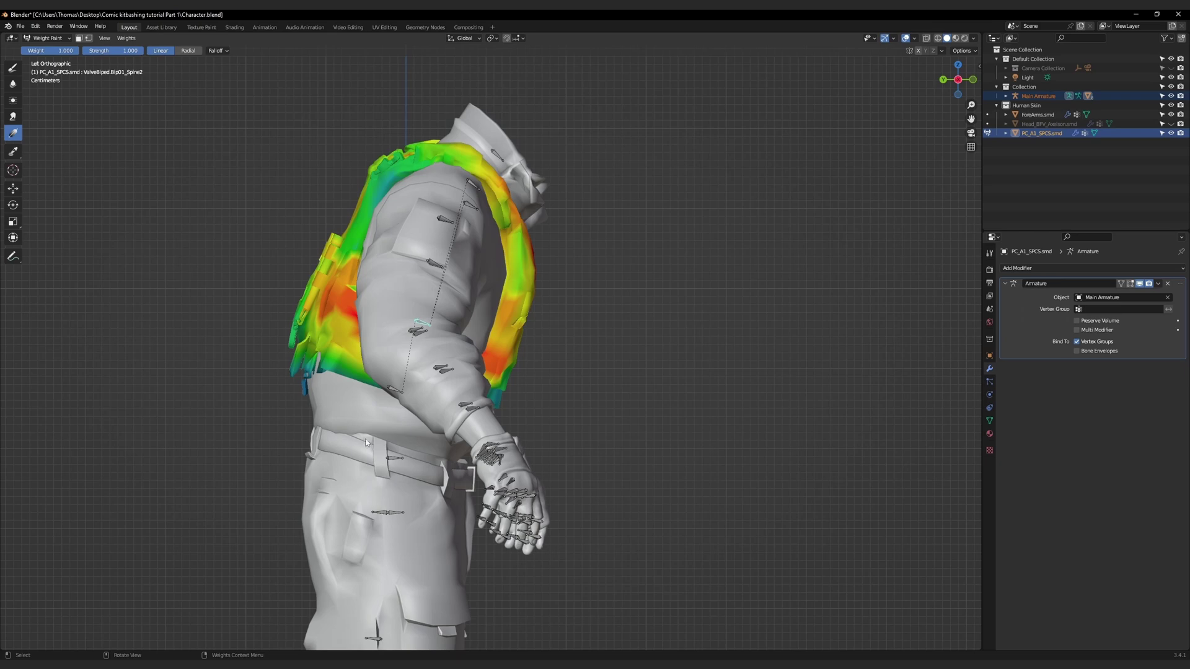
pyautogui.moveTo(366, 439); pyautogui.dragTo(464, 146)
pyautogui.moveTo(465, 146); pyautogui.dragTo(521, 387, button='middle')
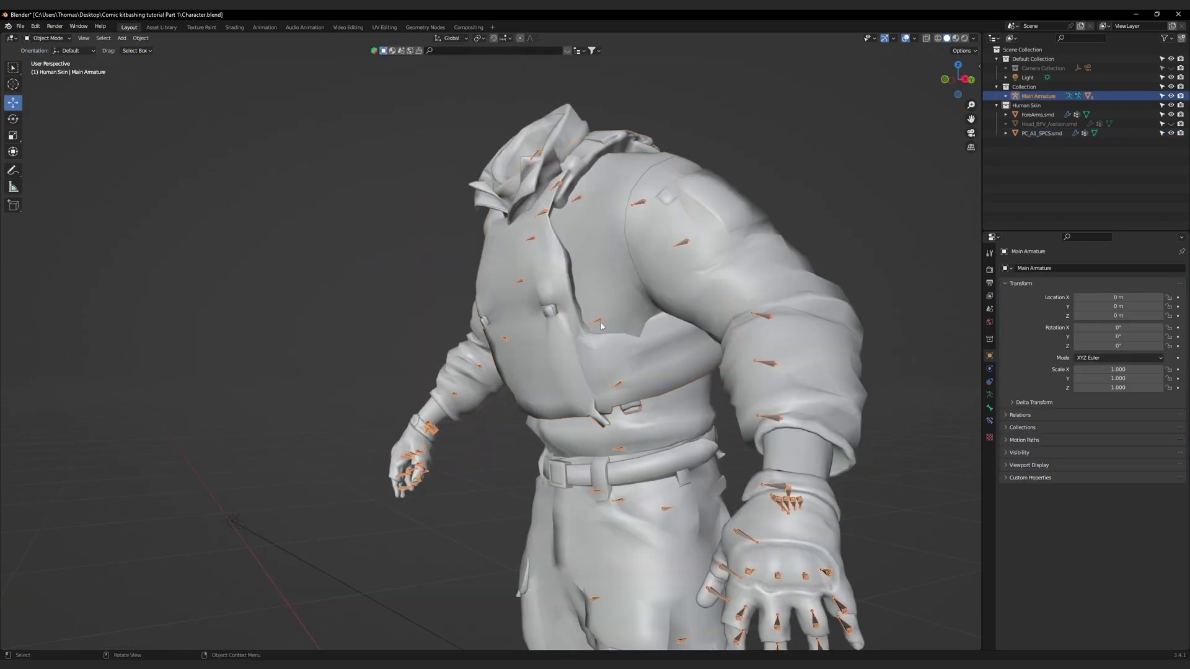
# Step: Enter Pose Mode and bend Spine1 and Spine2 forward about the X axis
pyautogui.hotkey('shift', 'space')
pyautogui.press('r')
pyautogui.click(613, 374)
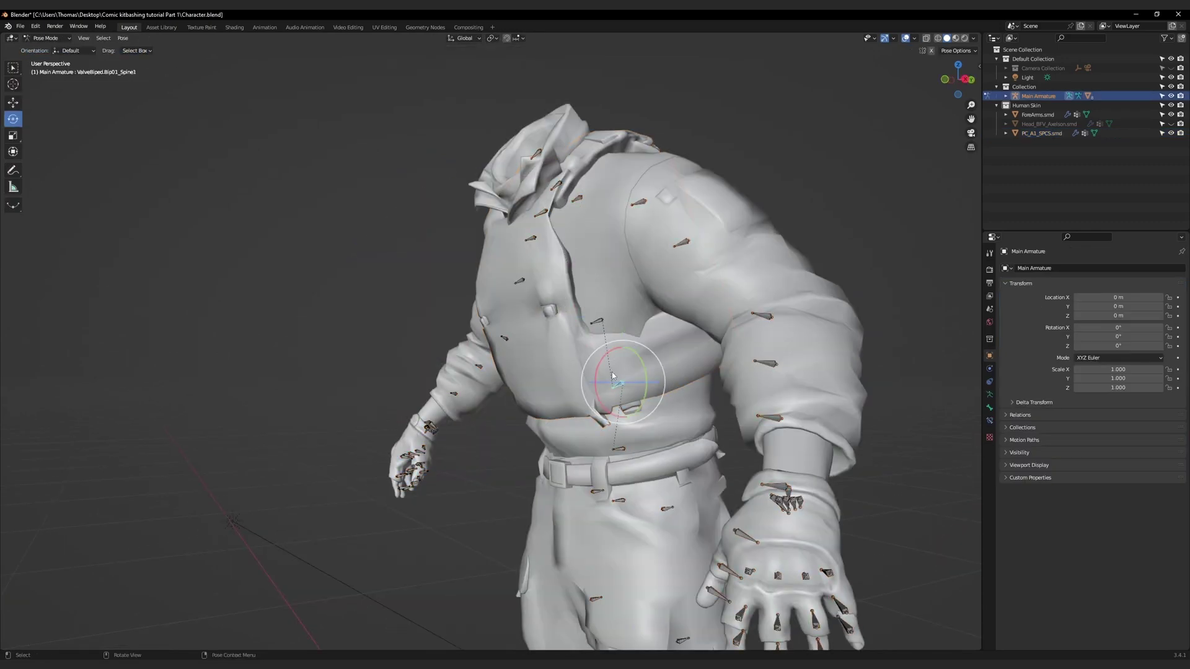
pyautogui.moveTo(607, 360); pyautogui.dragTo(621, 318)
pyautogui.moveTo(622, 318); pyautogui.dragTo(637, 333, button='middle')
pyautogui.press('r')
pyautogui.press('x')
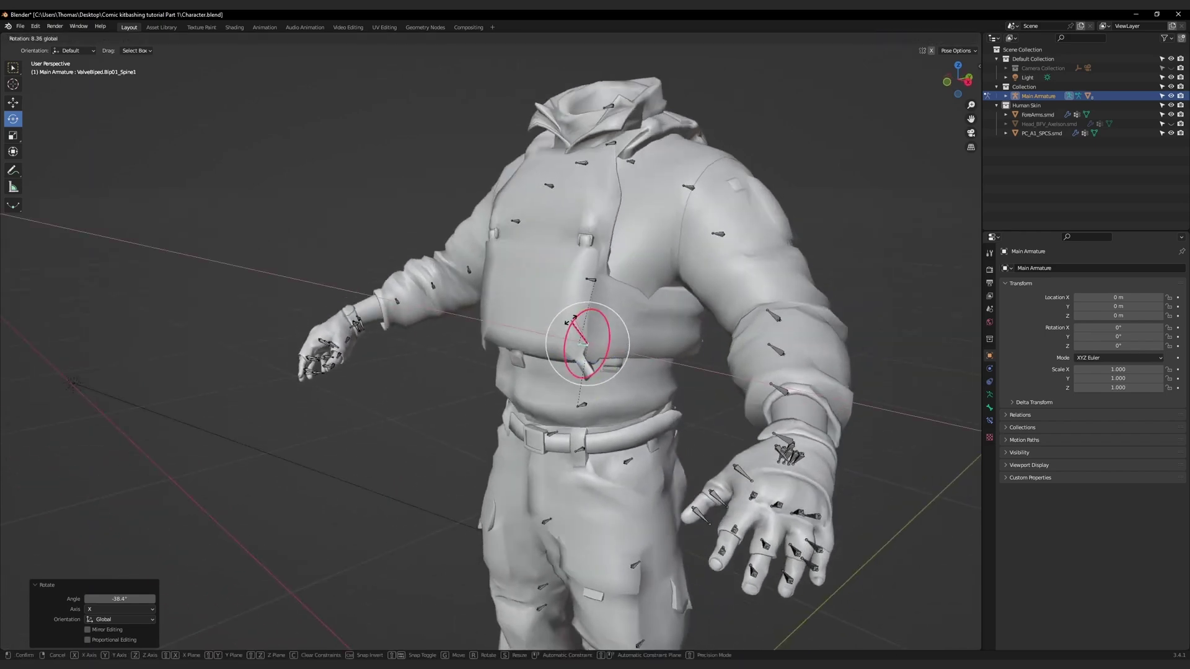
pyautogui.moveTo(565, 329); pyautogui.dragTo(565, 336)
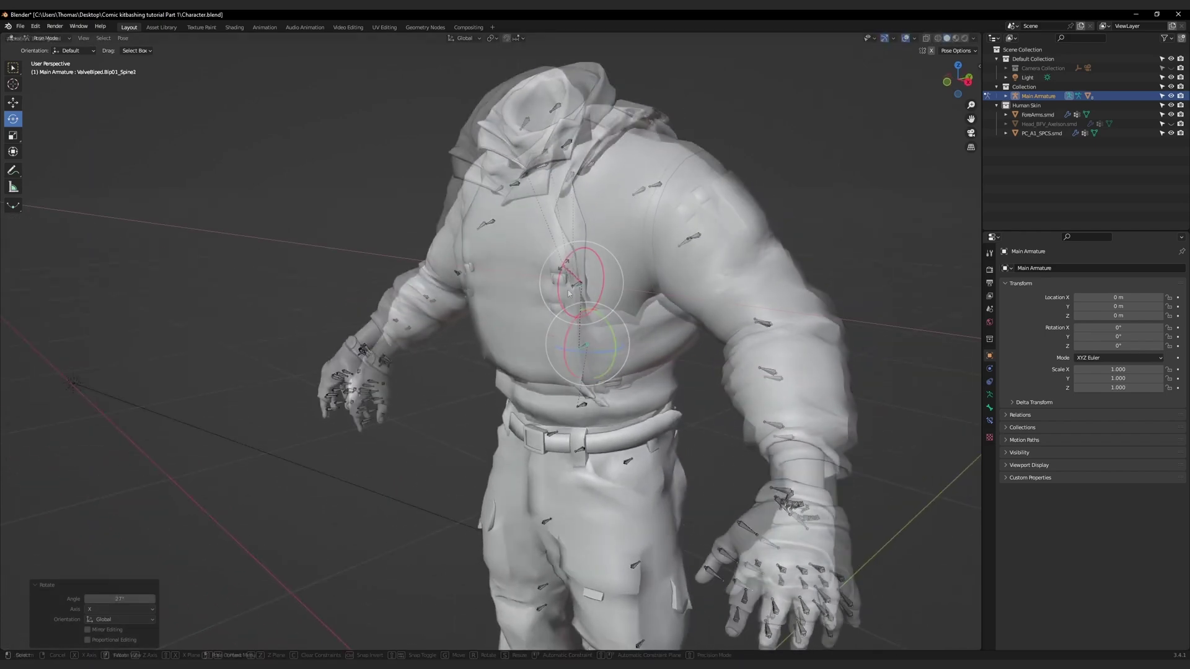
pyautogui.moveTo(569, 257); pyautogui.dragTo(562, 270)
pyautogui.moveTo(546, 289); pyautogui.dragTo(587, 305, button='middle')
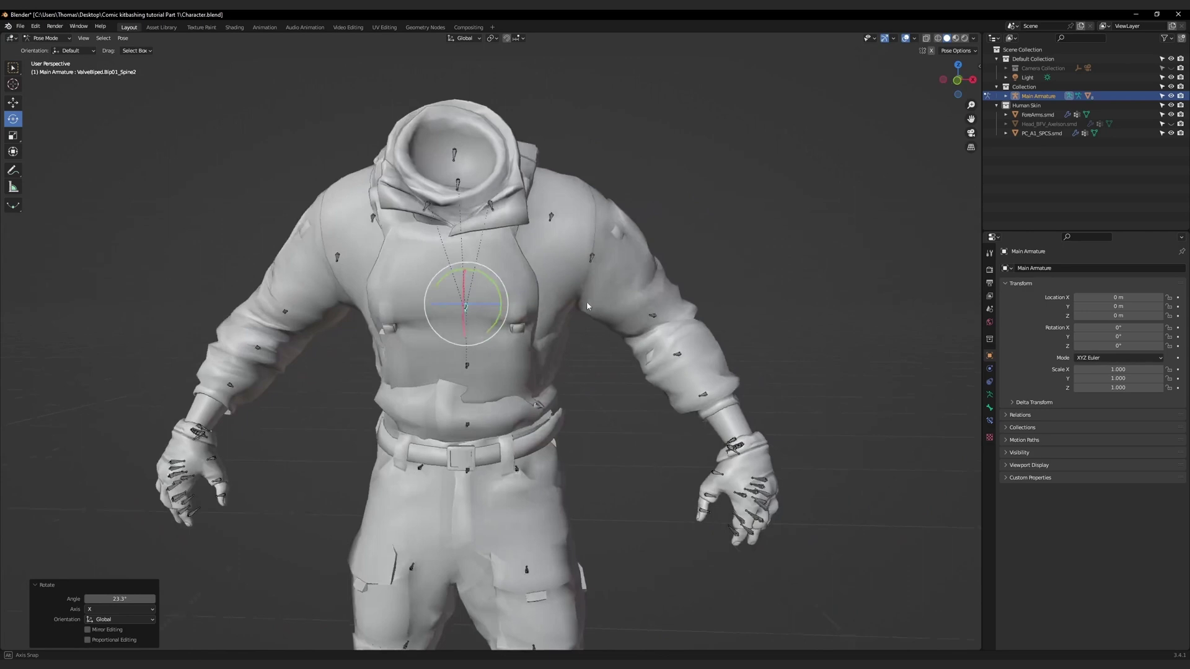
pyautogui.moveTo(586, 301); pyautogui.dragTo(655, 294, button='middle')
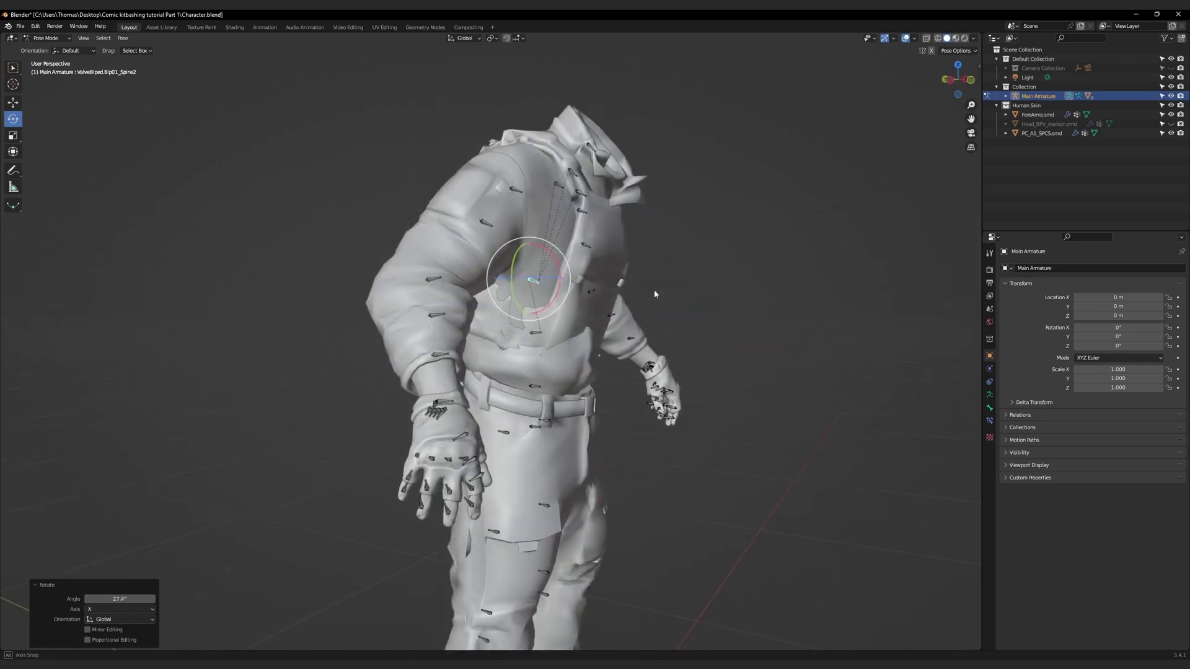
# Step: Tilt the Spine1 bone further forward about global X
pyautogui.press('r')
pyautogui.press('x')
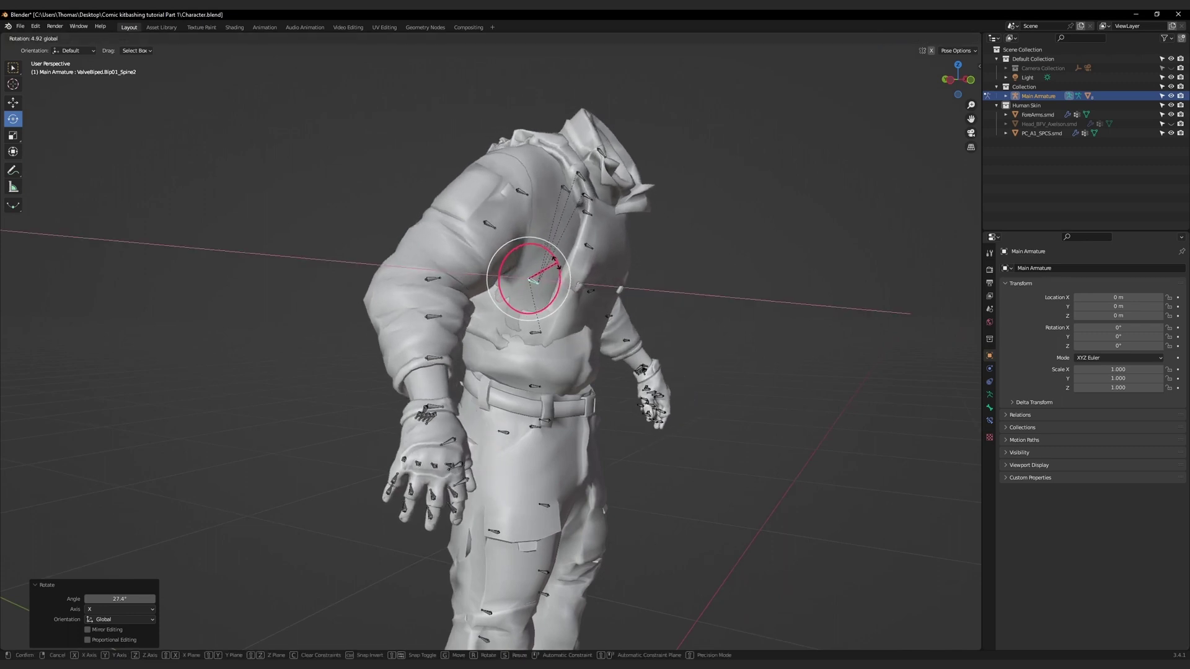
pyautogui.moveTo(558, 249); pyautogui.dragTo(558, 250)
pyautogui.click(535, 333)
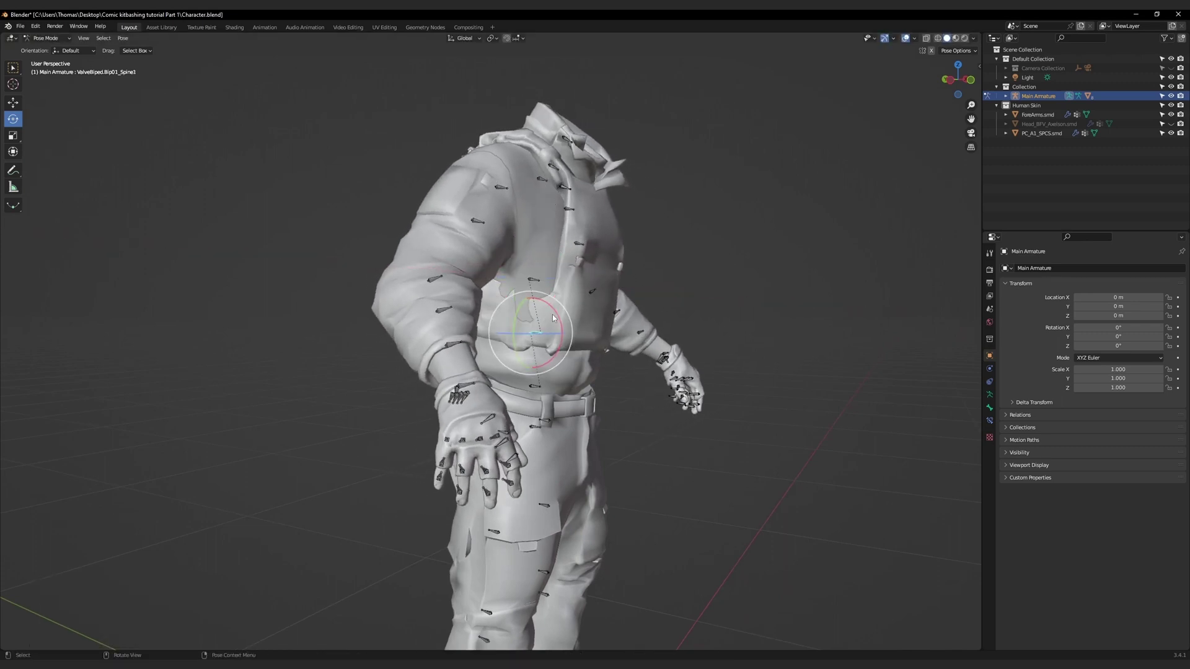
pyautogui.moveTo(557, 314); pyautogui.dragTo(565, 324)
pyautogui.click(565, 326)
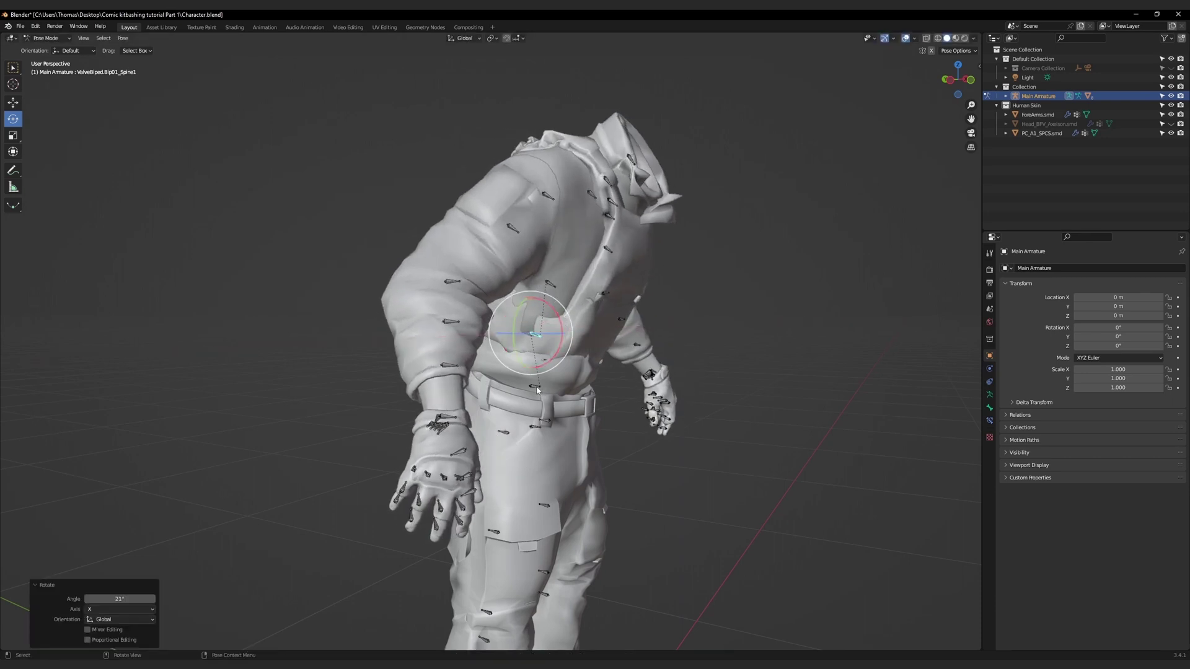
# Step: Rotate the lower Spine bone and then Spine1 forward on X
pyautogui.click(533, 386)
pyautogui.press('r')
pyautogui.press('x')
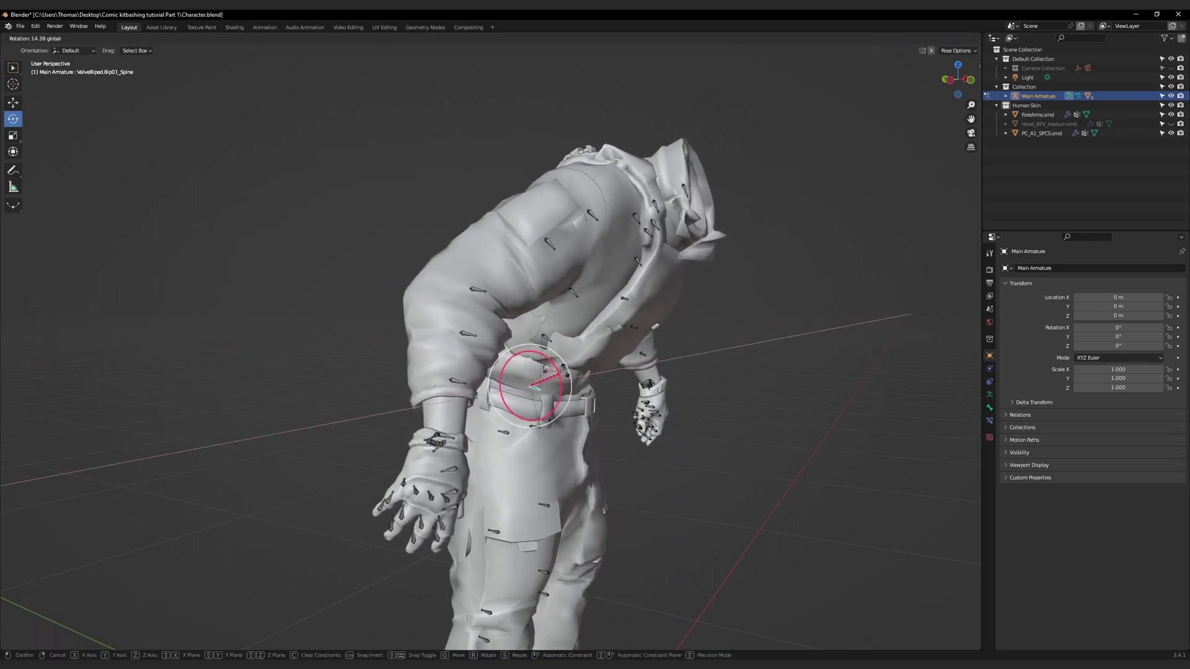
pyautogui.click(562, 370)
pyautogui.click(543, 336)
pyautogui.press('r')
pyautogui.press('x')
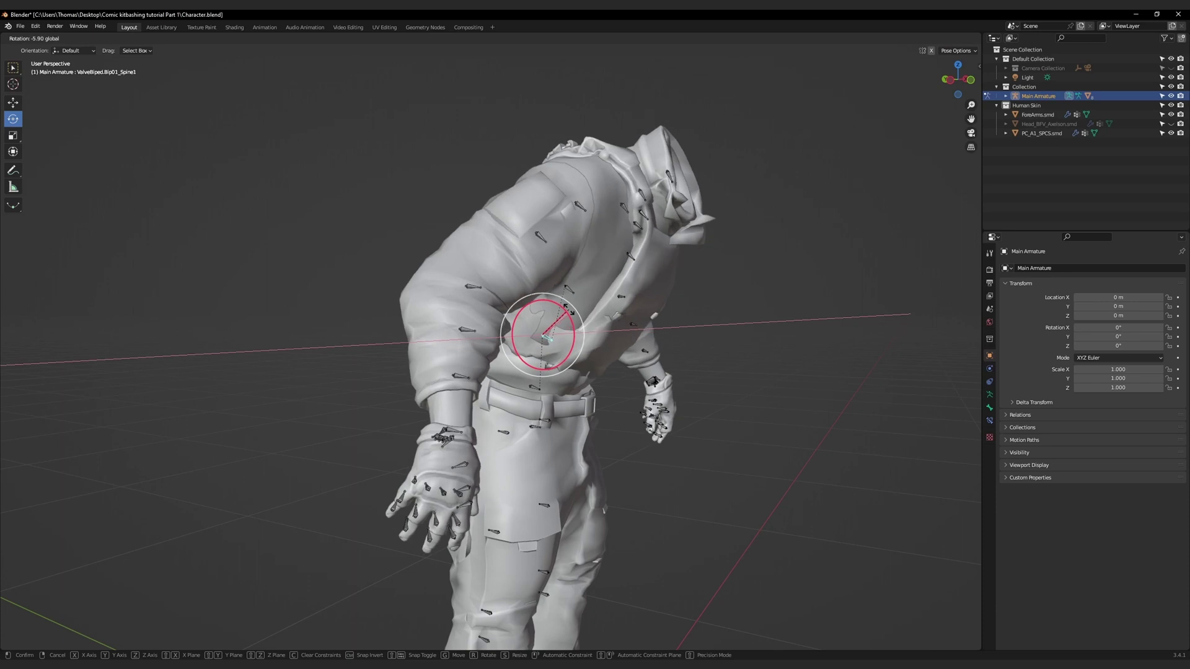
pyautogui.click(604, 303)
# Step: Rotate Spine2 forward on X and inspect the bend from the side
pyautogui.scroll(2, 591, 295)
pyautogui.click(592, 295)
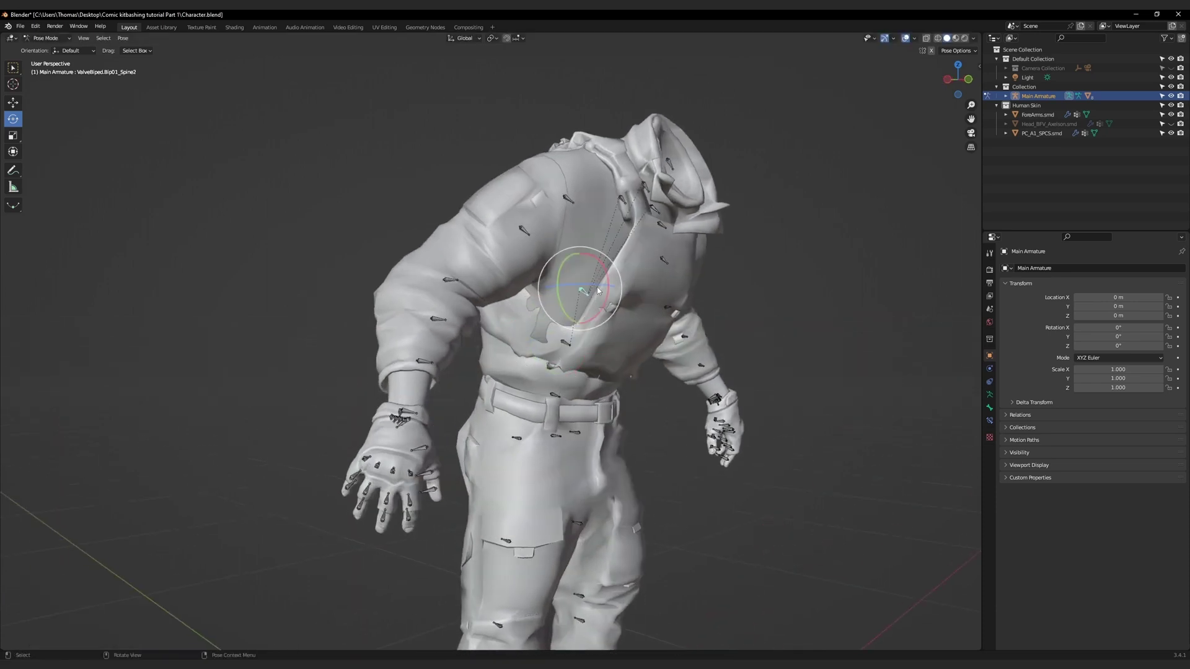
pyautogui.press('r')
pyautogui.press('x')
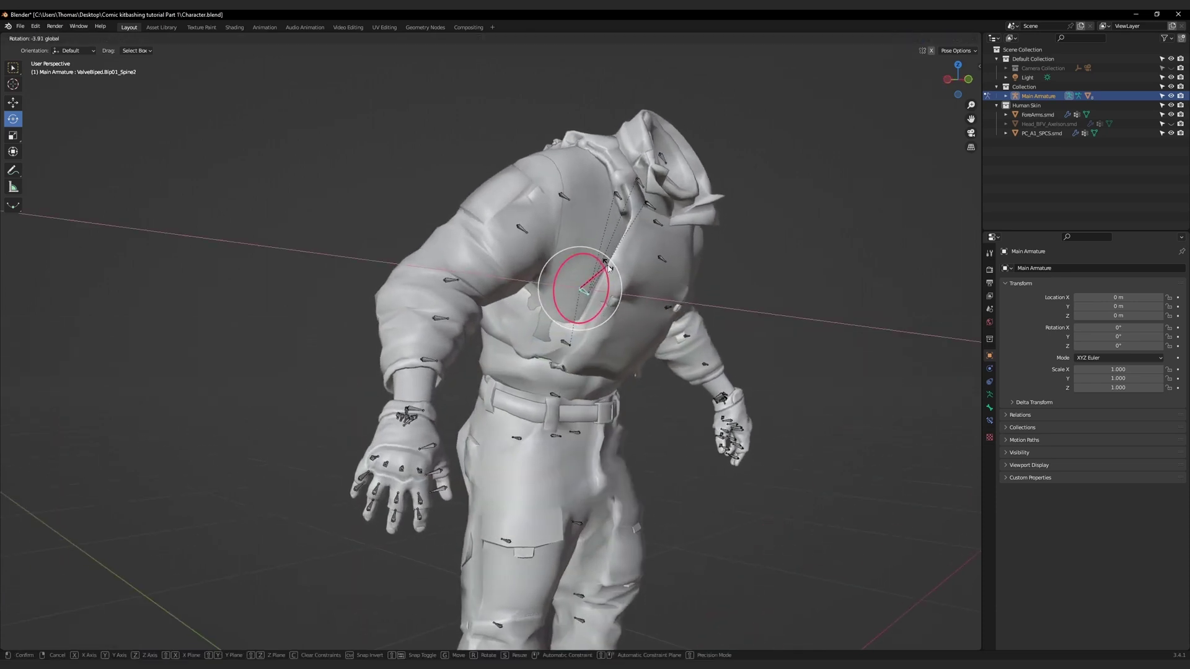
pyautogui.click(607, 265)
pyautogui.moveTo(607, 266)
pyautogui.mouseDown(button='middle')
pyautogui.moveTo(664, 267)
pyautogui.moveTo(616, 267)
pyautogui.mouseUp(button='middle')
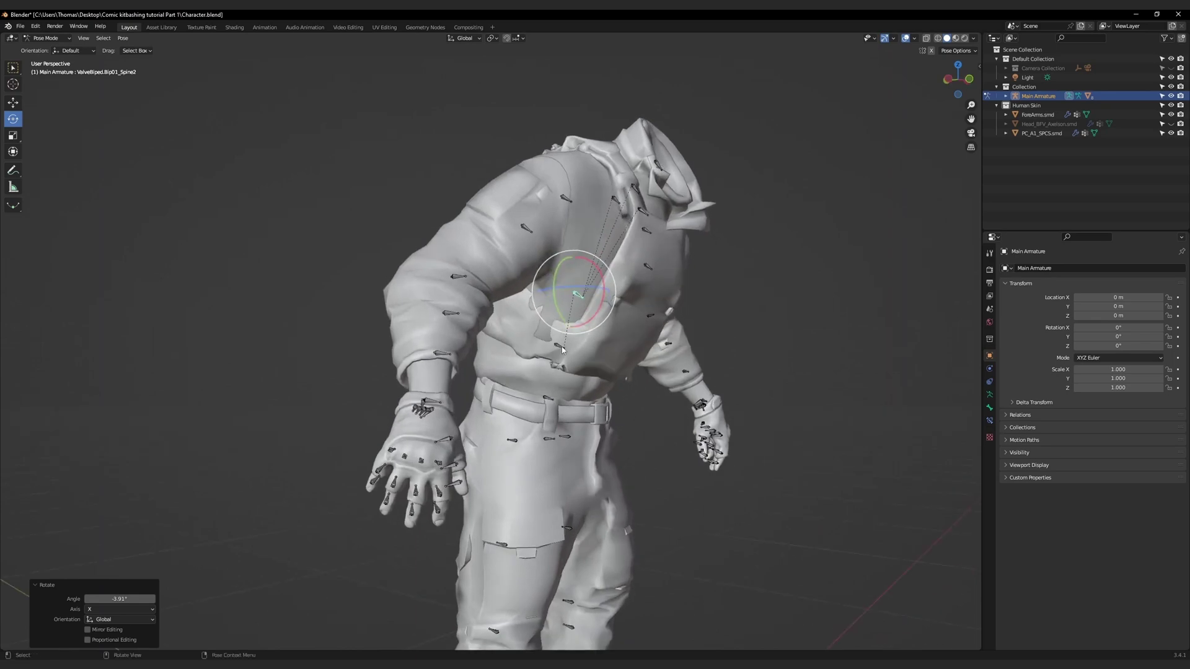
pyautogui.moveTo(642, 345)
pyautogui.mouseDown(button='middle')
pyautogui.moveTo(560, 339)
pyautogui.moveTo(652, 340)
pyautogui.mouseUp(button='middle')
# Step: Bend the torso forward on the Spine bone to about 3.79°
pyautogui.click(551, 341)
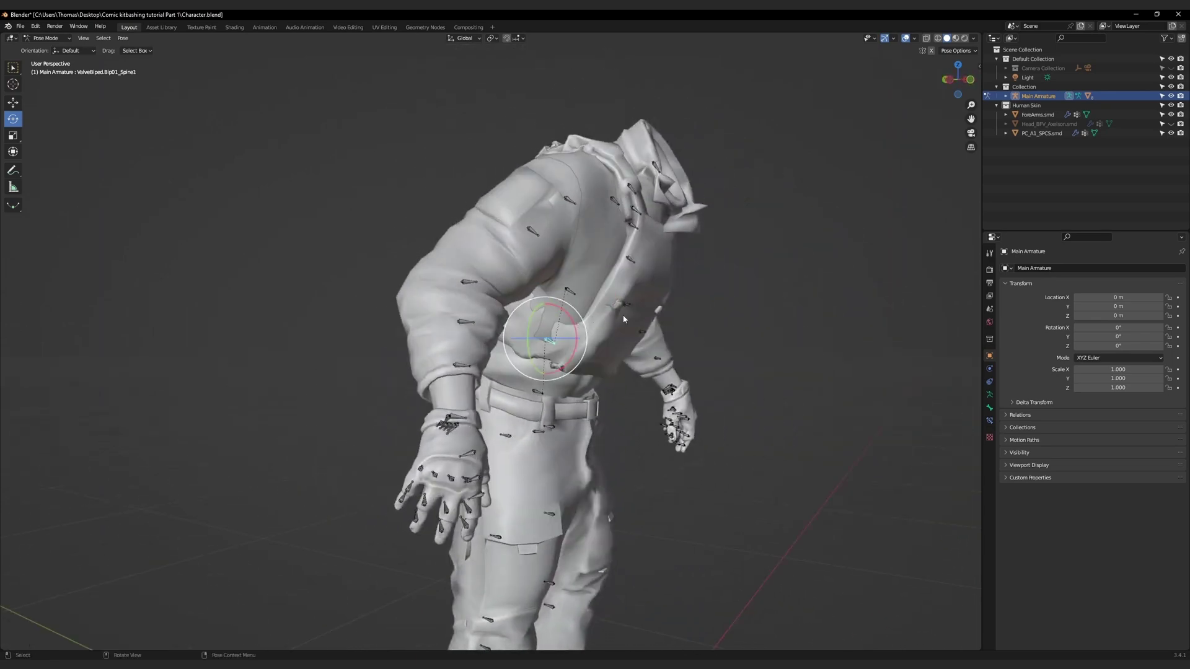
pyautogui.moveTo(578, 328)
pyautogui.mouseDown()
pyautogui.moveTo(581, 340)
pyautogui.moveTo(579, 328)
pyautogui.mouseUp()
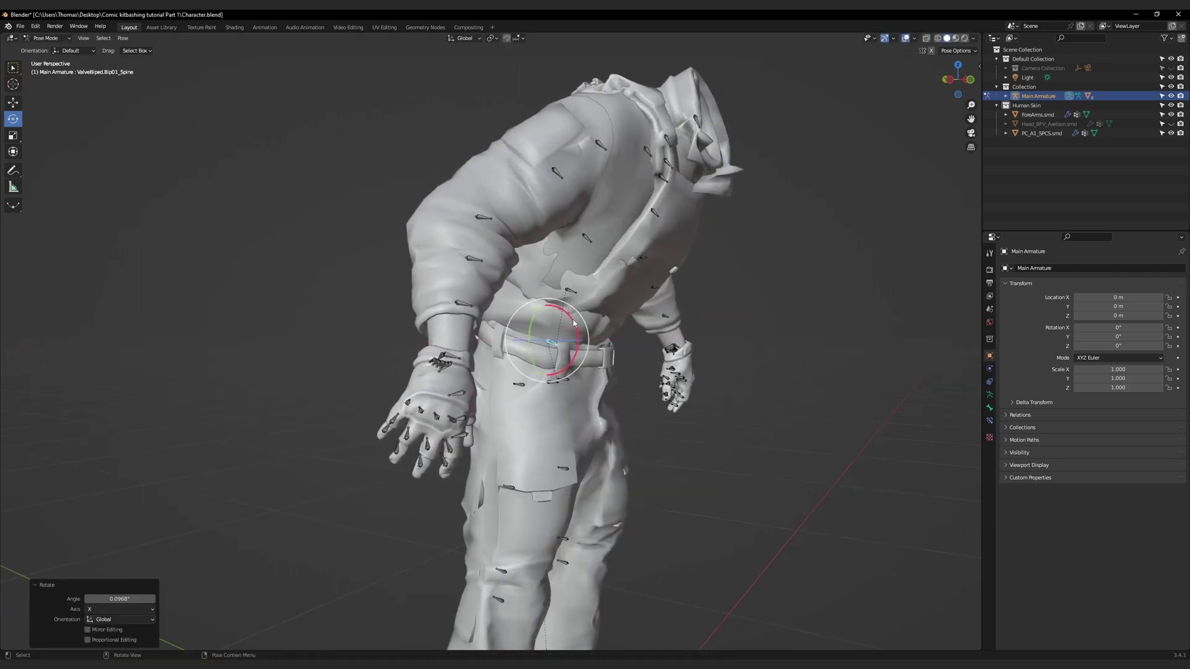
pyautogui.moveTo(545, 341)
pyautogui.mouseDown(button='middle')
pyautogui.moveTo(562, 342)
pyautogui.moveTo(547, 331)
pyautogui.mouseUp(button='middle')
pyautogui.moveTo(573, 321); pyautogui.dragTo(573, 316)
pyautogui.moveTo(572, 316); pyautogui.dragTo(562, 321, button='middle')
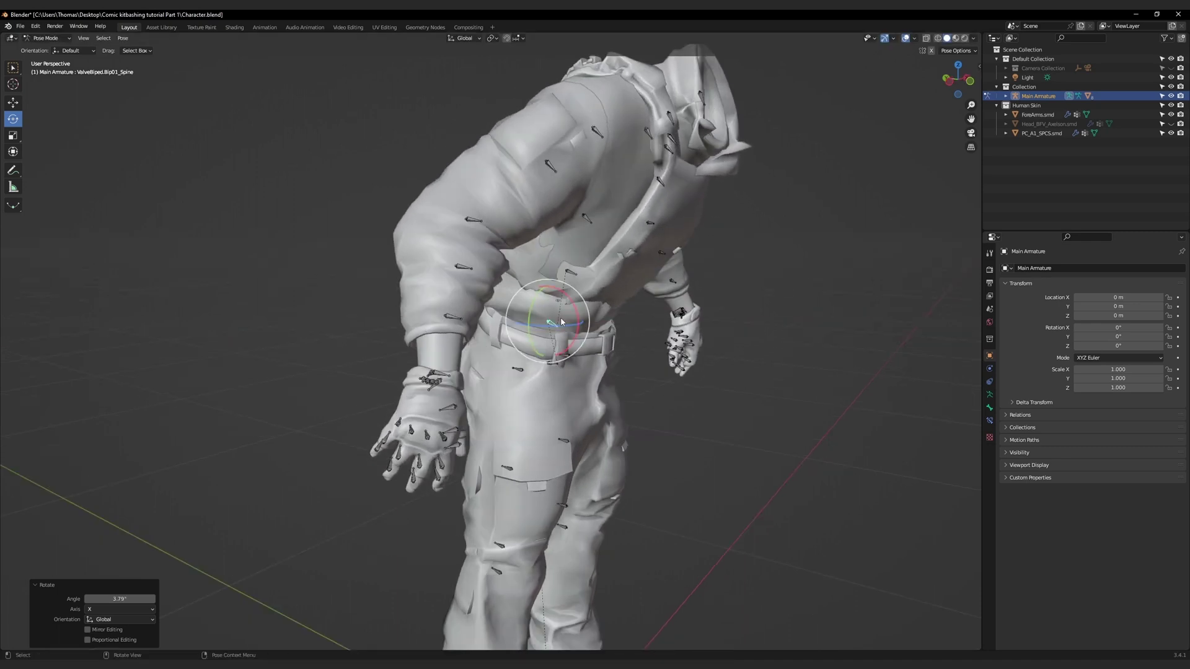
# Step: Put the Legs_A2_UFPRO pants into Weight Paint and display the spine bone's weights
pyautogui.hotkey('ctrl', 'Tab')
pyautogui.keyDown('shift'); pyautogui.click(539, 392); pyautogui.keyUp('shift')
pyautogui.click(47, 37)
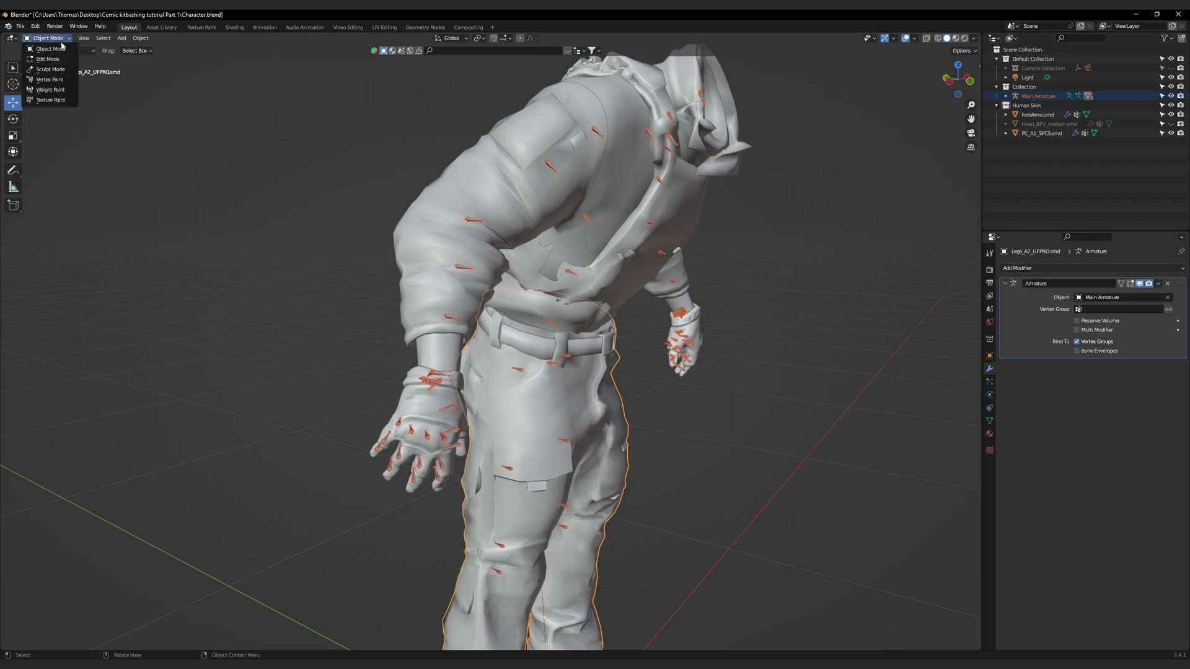
pyautogui.click(49, 85)
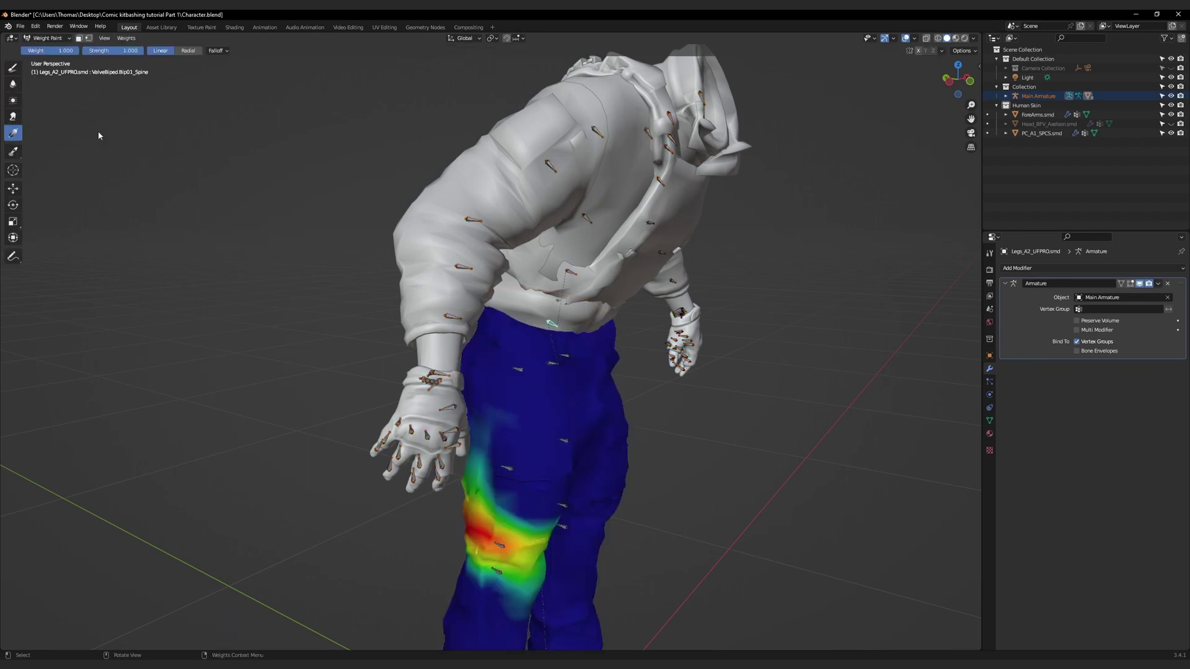
pyautogui.keyDown('ctrl'); pyautogui.click(552, 324); pyautogui.keyUp('ctrl')
pyautogui.moveTo(555, 329)
pyautogui.mouseDown(button='middle')
pyautogui.moveTo(581, 314)
pyautogui.moveTo(446, 323)
pyautogui.mouseUp(button='middle')
pyautogui.scroll(2, 518, 318)
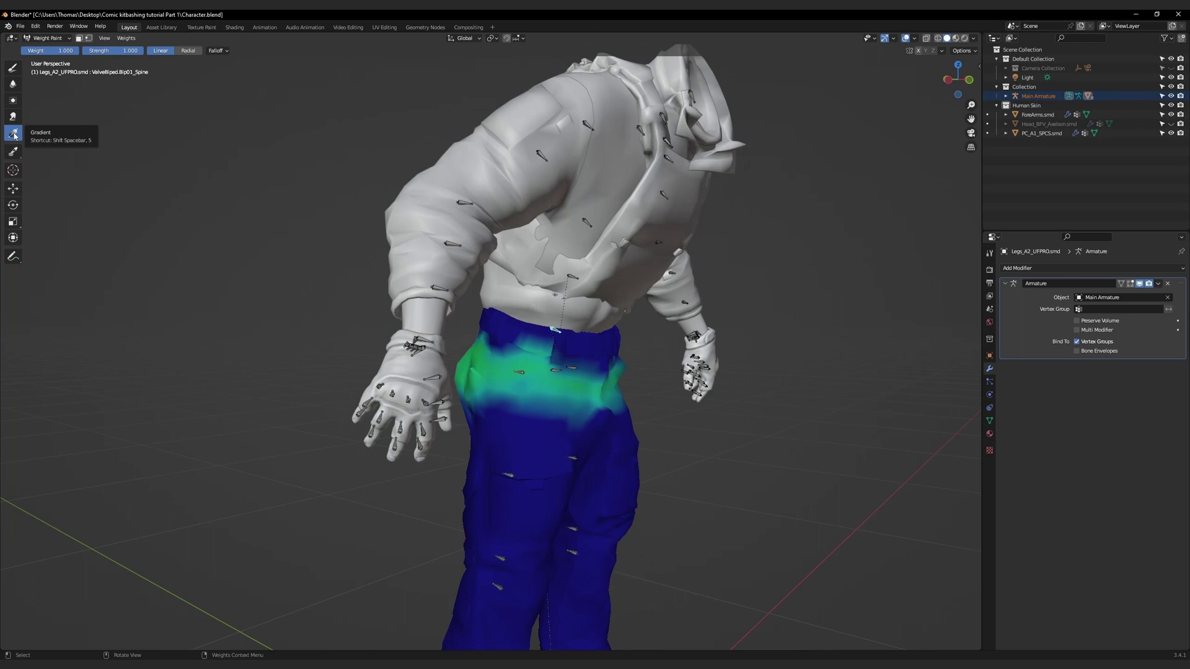
# Step: Drag zero-weight gradients up the hips to erase the green spine weights
pyautogui.moveTo(71, 51); pyautogui.dragTo(21, 51)
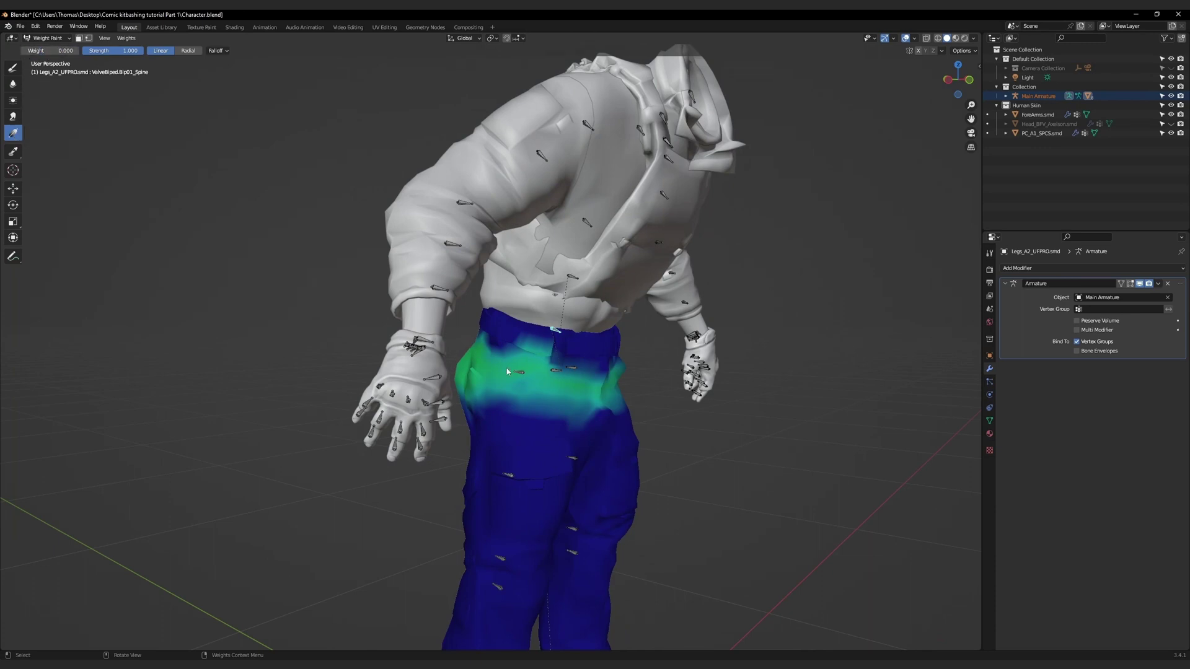
pyautogui.moveTo(545, 420); pyautogui.dragTo(557, 229)
pyautogui.moveTo(560, 366)
pyautogui.mouseDown()
pyautogui.moveTo(583, 190)
pyautogui.moveTo(593, 189)
pyautogui.mouseUp()
# Step: Box-select all armature bones in Pose Mode, apply Clear User Transforms, and return to Object Mode
pyautogui.hotkey('ctrl', 'Tab')
pyautogui.scroll(-5, 546, 288)
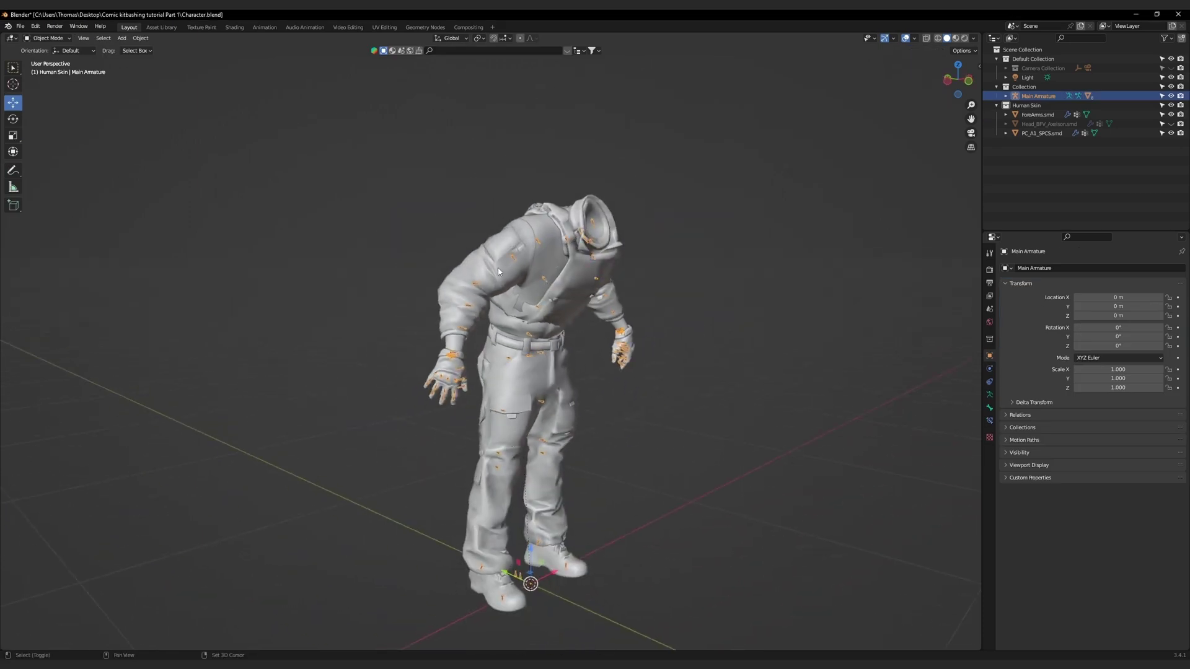
pyautogui.hotkey('ctrl', 'Tab')
pyautogui.moveTo(347, 150); pyautogui.dragTo(681, 630)
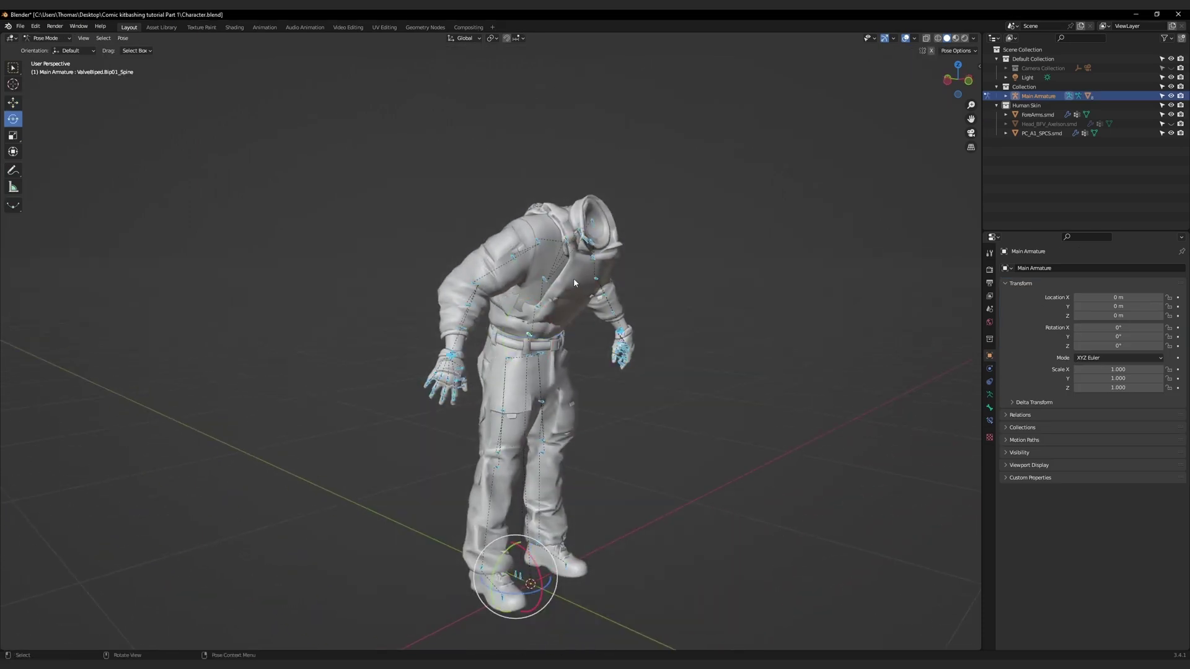
pyautogui.rightClick(537, 248)
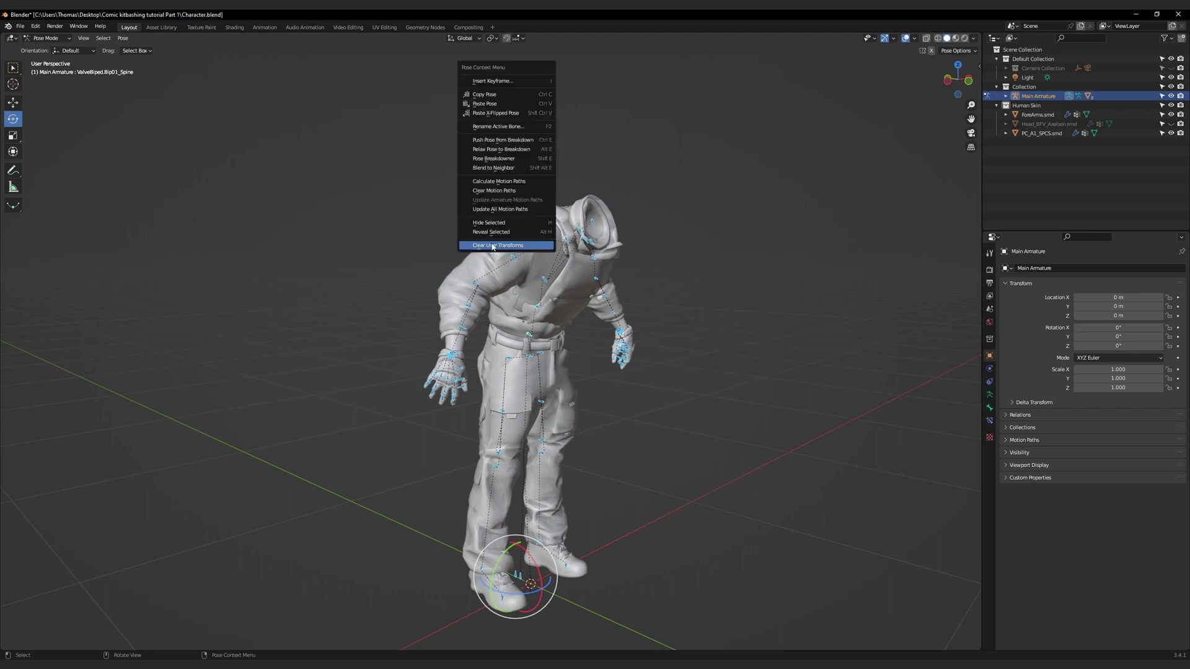
pyautogui.click(513, 247)
pyautogui.hotkey('ctrl', 'Tab')
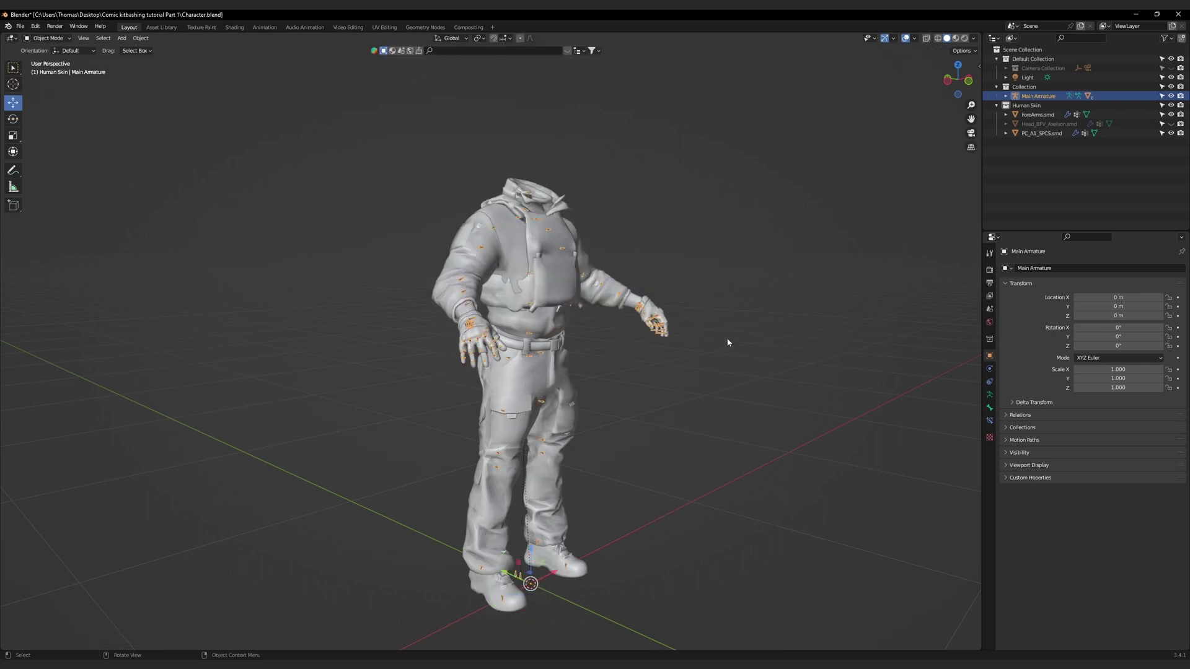